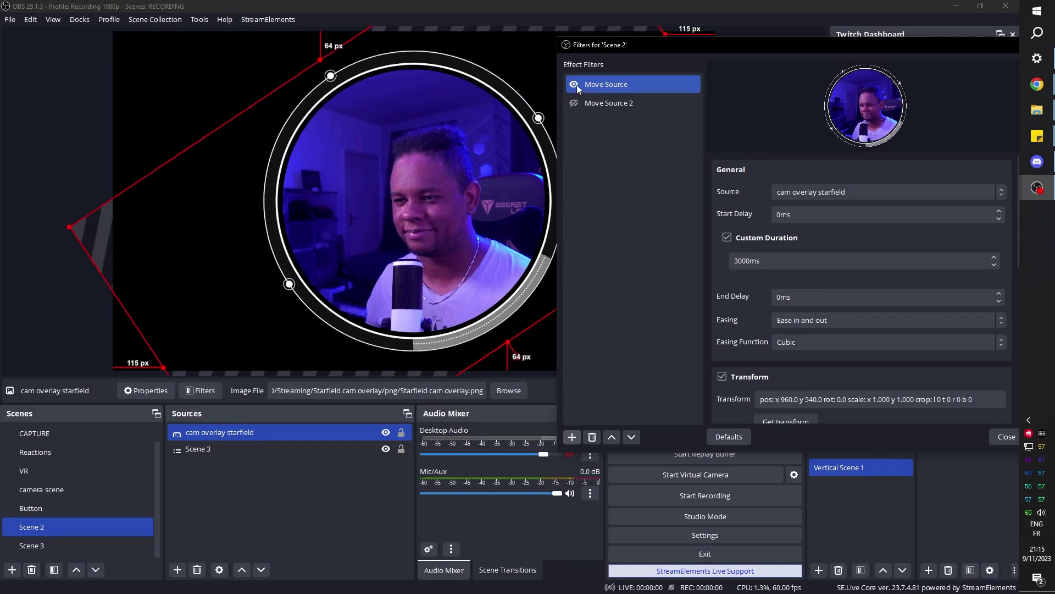
Move the Filters window aside and switch on Scene 2's Move Source 2 filter
{"action": "left_click_drag", "start_coordinate": [583, 45], "coordinate": [654, 43]}
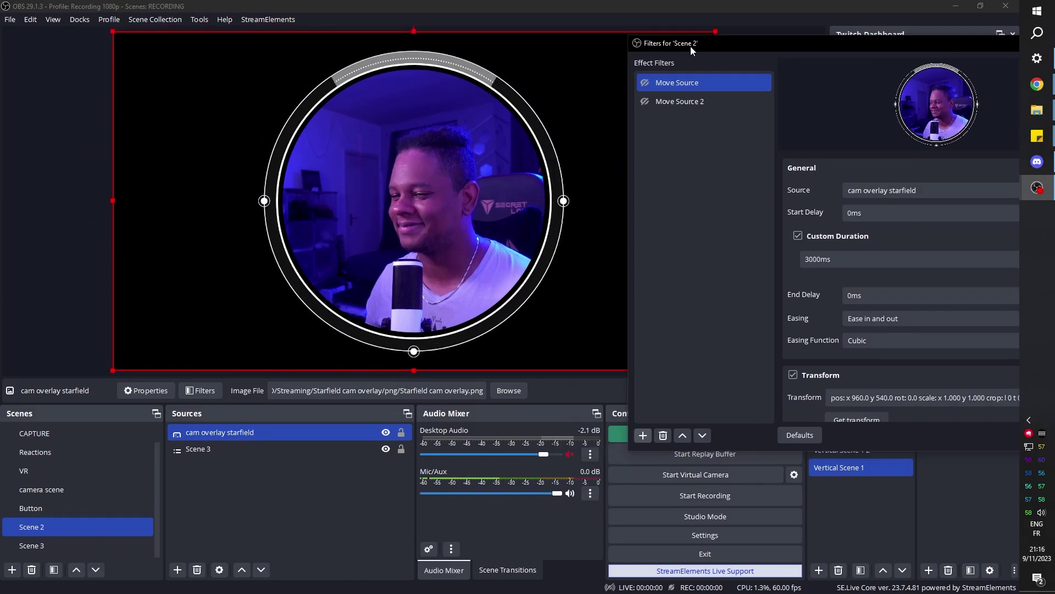
{"action": "left_click", "coordinate": [645, 103]}
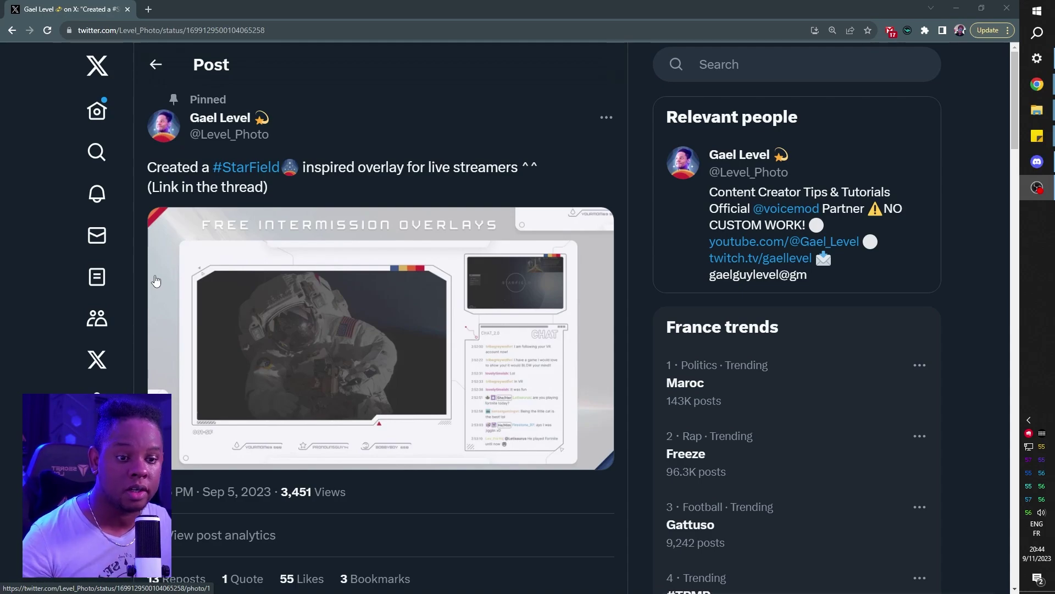
Open the overlay post's image and replies, then follow the Starfield overlays imgur link
{"action": "left_click", "coordinate": [155, 279]}
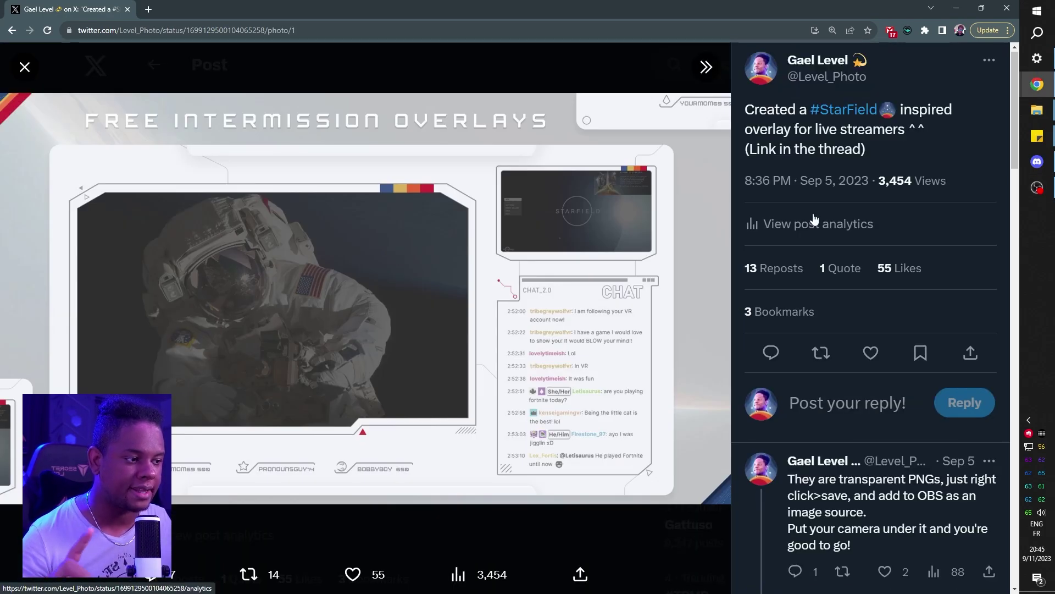
{"action": "scroll", "coordinate": [852, 219], "scroll_direction": "down", "scroll_amount": 8}
{"action": "scroll", "coordinate": [853, 269], "scroll_direction": "down", "scroll_amount": 6}
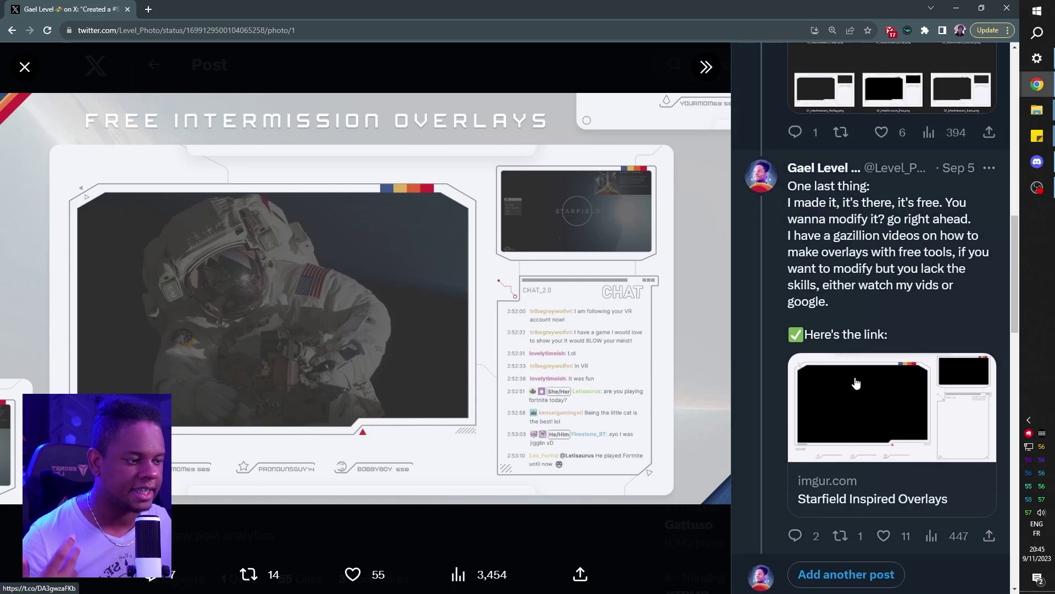
{"action": "left_click", "coordinate": [851, 497]}
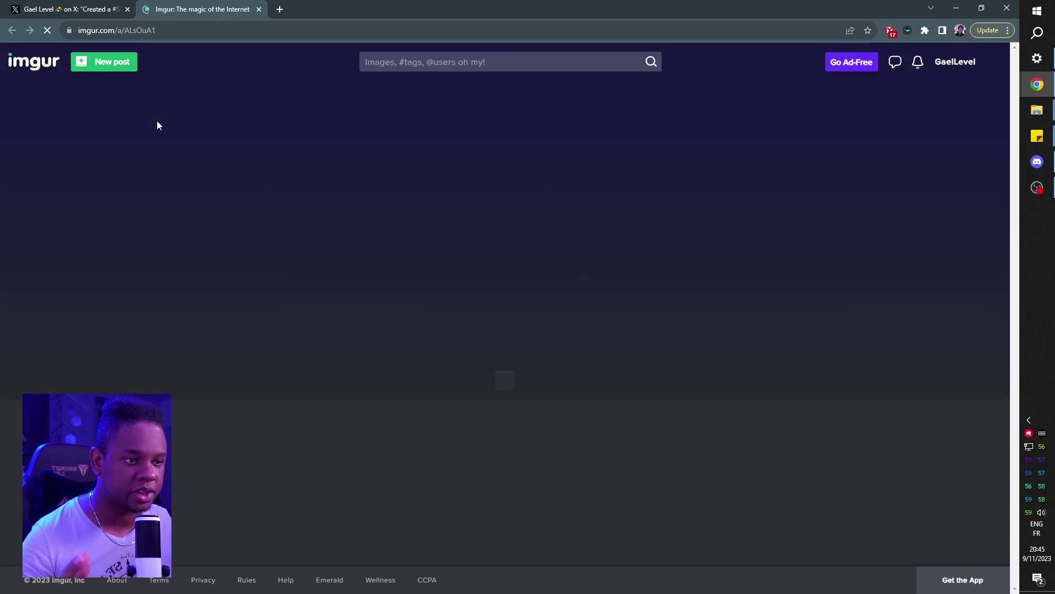
Scroll down through the Starfield Inspired Overlays album images on Imgur
{"action": "scroll", "coordinate": [105, 297], "scroll_direction": "down", "scroll_amount": 4}
{"action": "scroll", "coordinate": [105, 297], "scroll_direction": "down", "scroll_amount": 2}
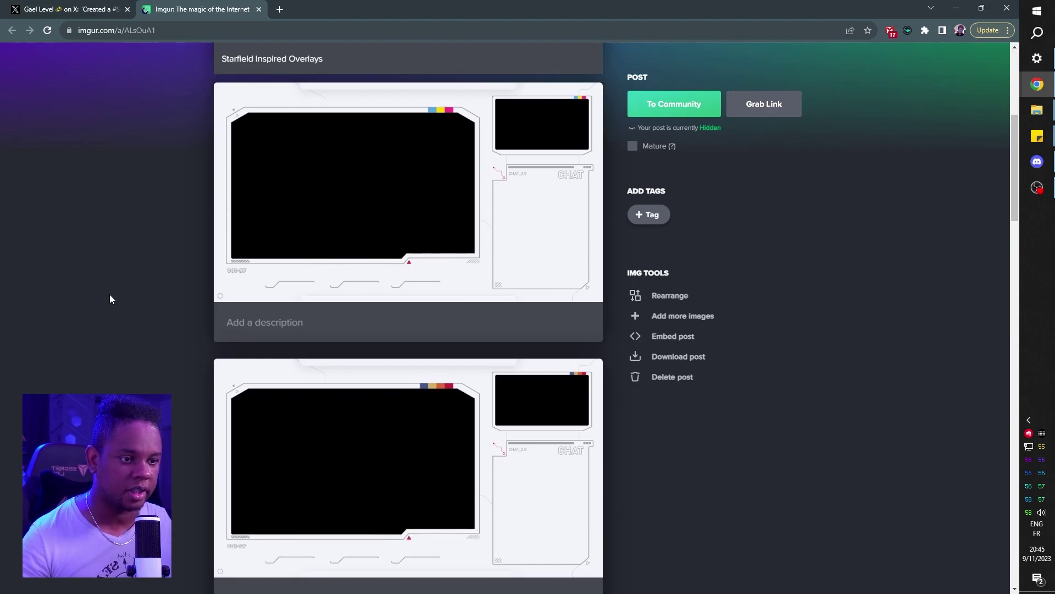
{"action": "mouse_move", "coordinate": [405, 146]}
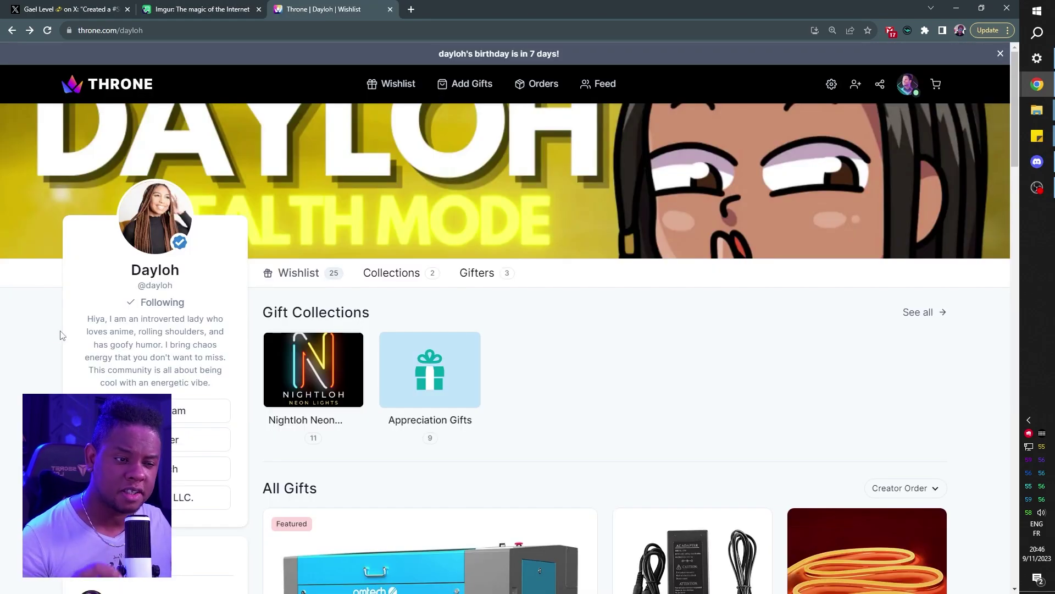
{"action": "scroll", "coordinate": [63, 335], "scroll_direction": "down", "scroll_amount": 4}
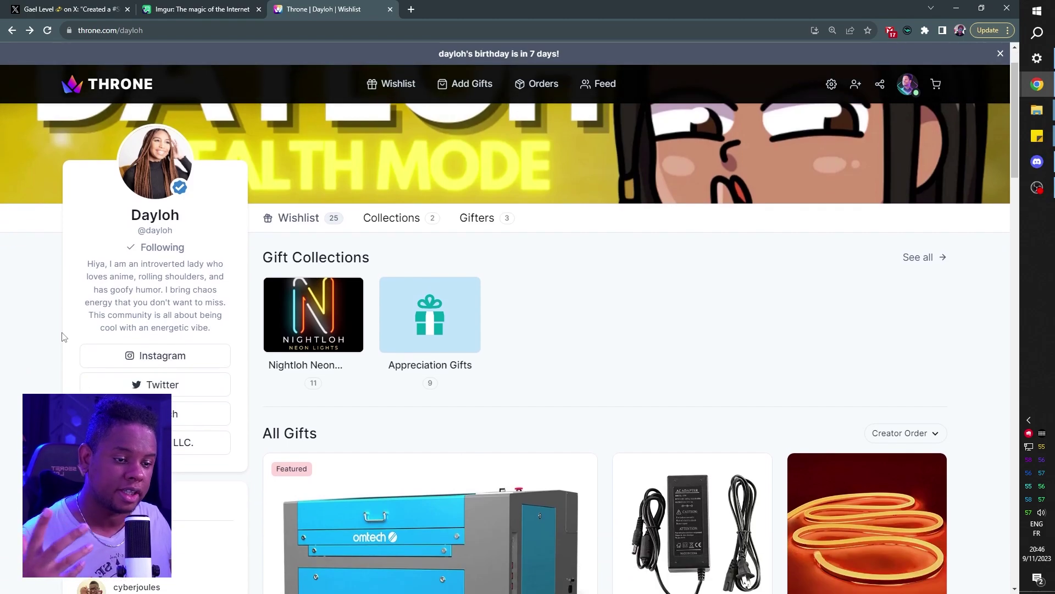
{"action": "left_click", "coordinate": [368, 385]}
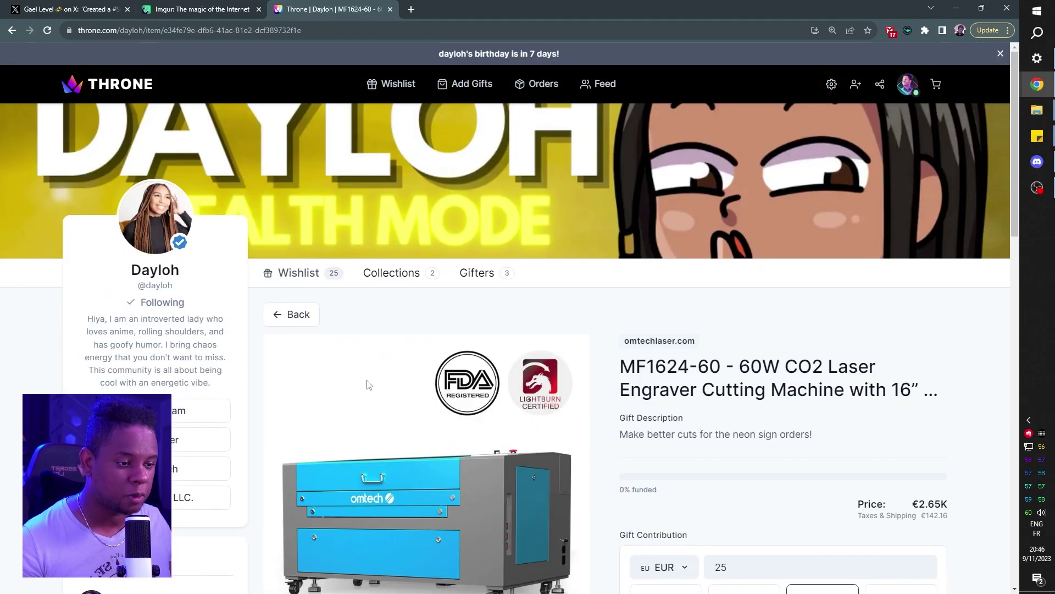
{"action": "scroll", "coordinate": [332, 364], "scroll_direction": "down", "scroll_amount": 1}
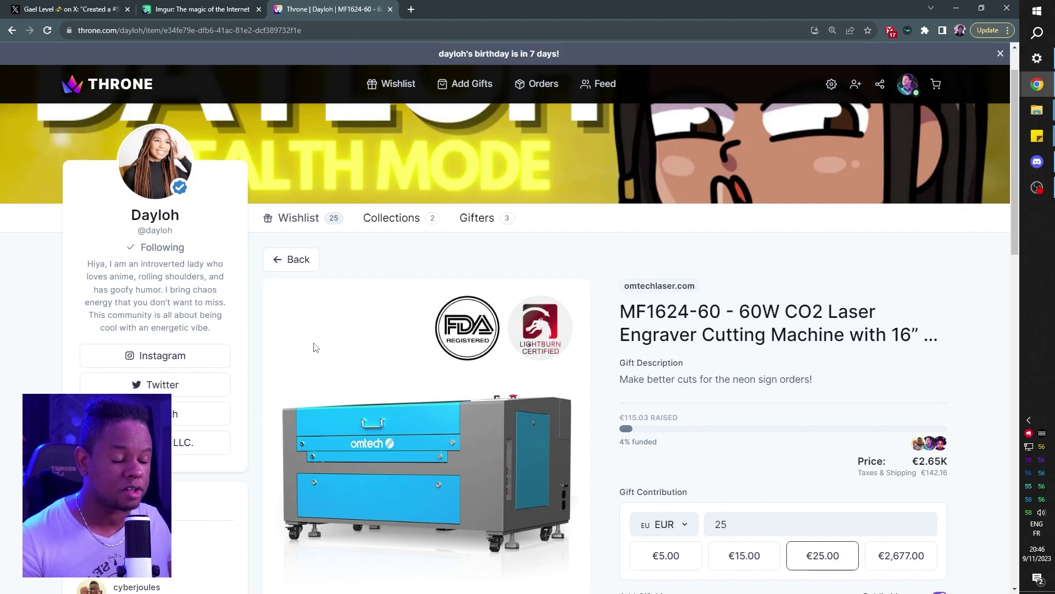
{"action": "scroll", "coordinate": [315, 350], "scroll_direction": "down", "scroll_amount": 1}
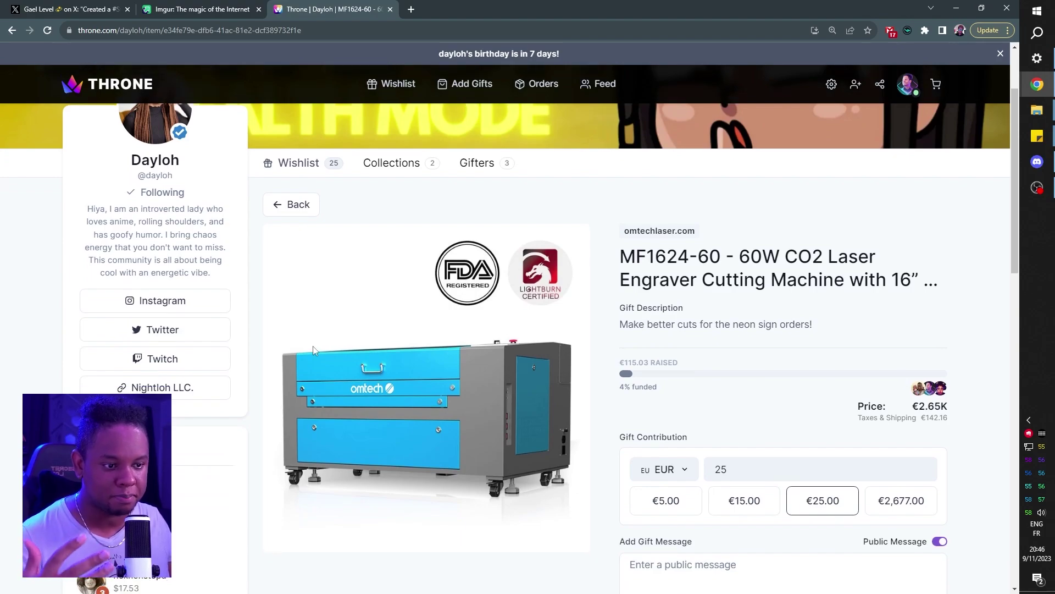
{"action": "left_click", "coordinate": [662, 469]}
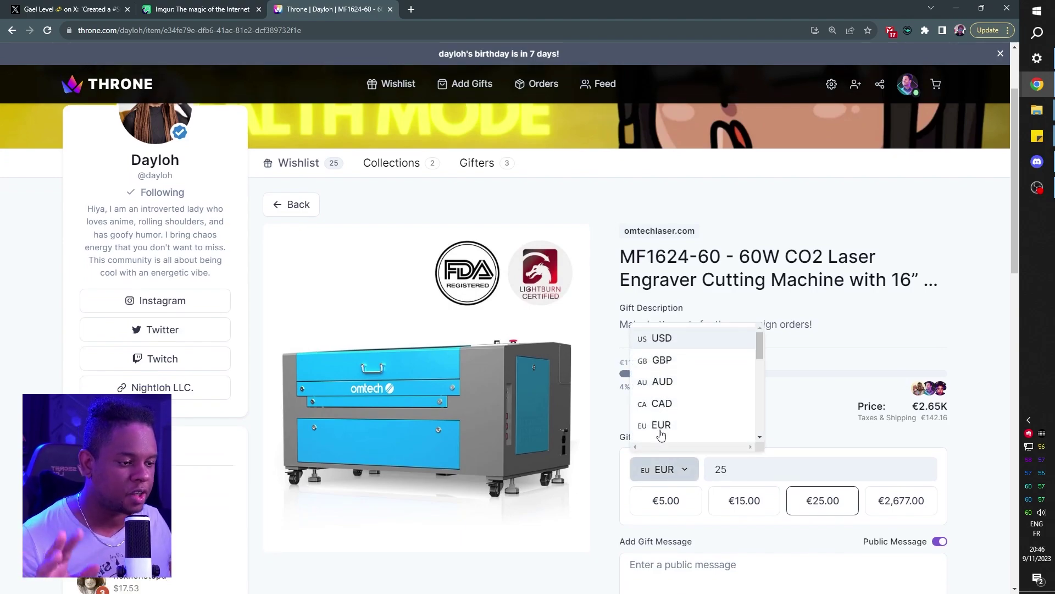
{"action": "left_click", "coordinate": [672, 340]}
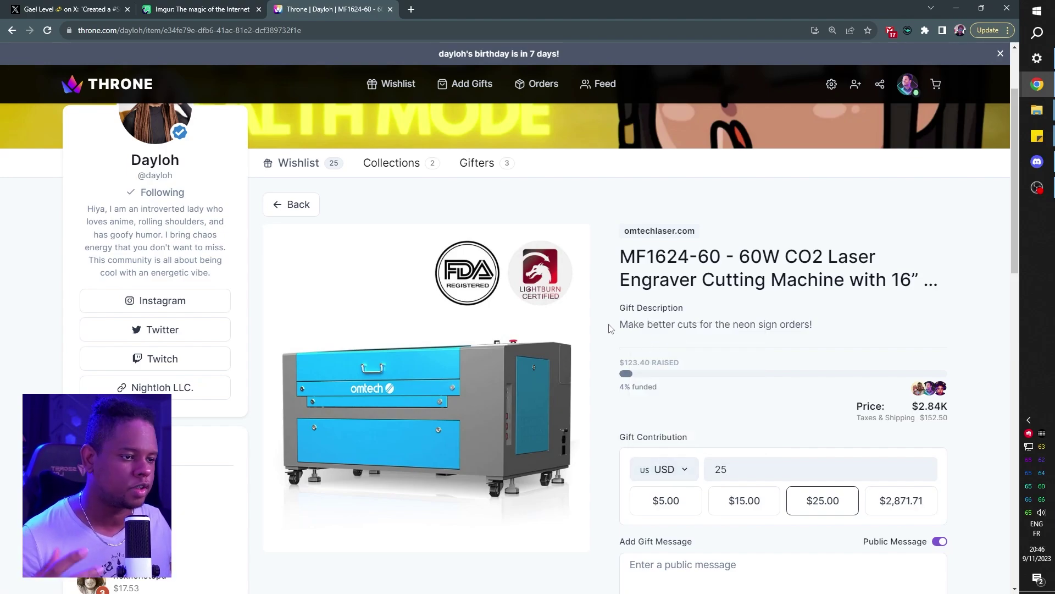
{"action": "scroll", "coordinate": [608, 328], "scroll_direction": "down", "scroll_amount": 2}
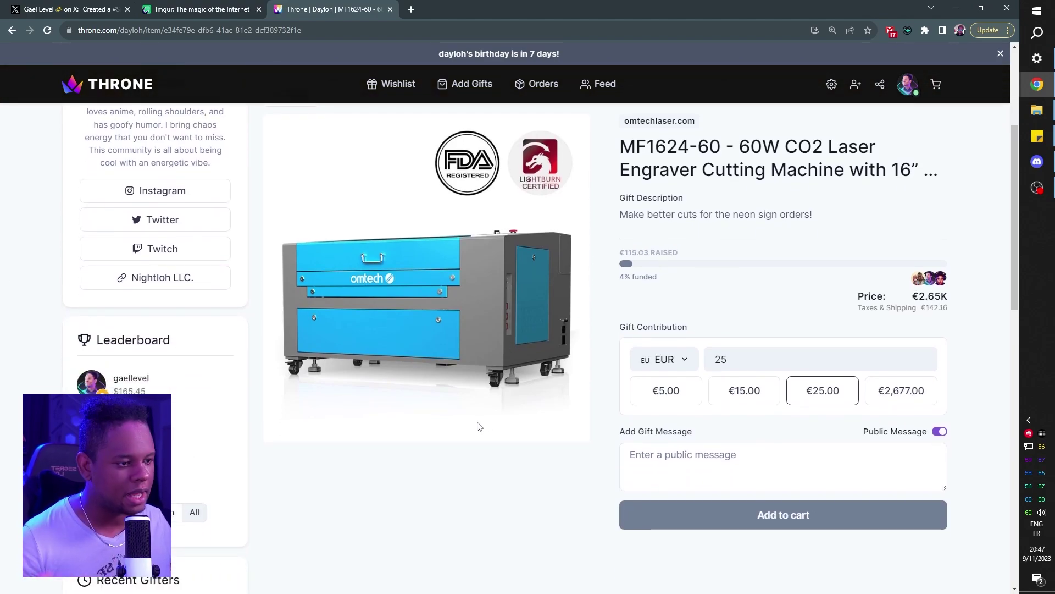
{"action": "scroll", "coordinate": [479, 426], "scroll_direction": "up", "scroll_amount": 1}
{"action": "left_click", "coordinate": [291, 106]}
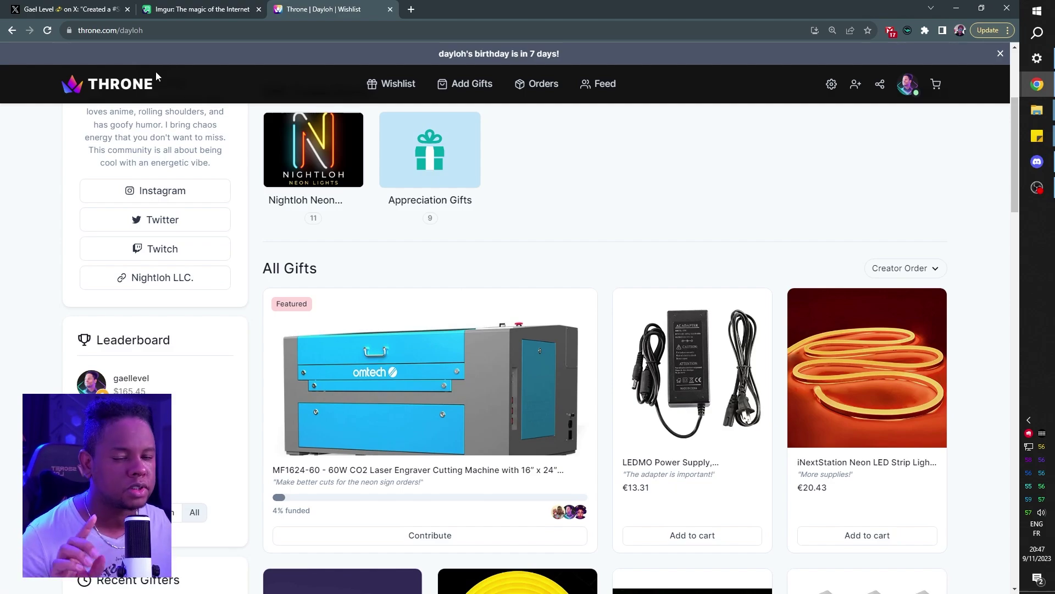
Go to photopea.com
{"action": "left_click", "coordinate": [173, 30]}
{"action": "type", "text": "photopea.com"}
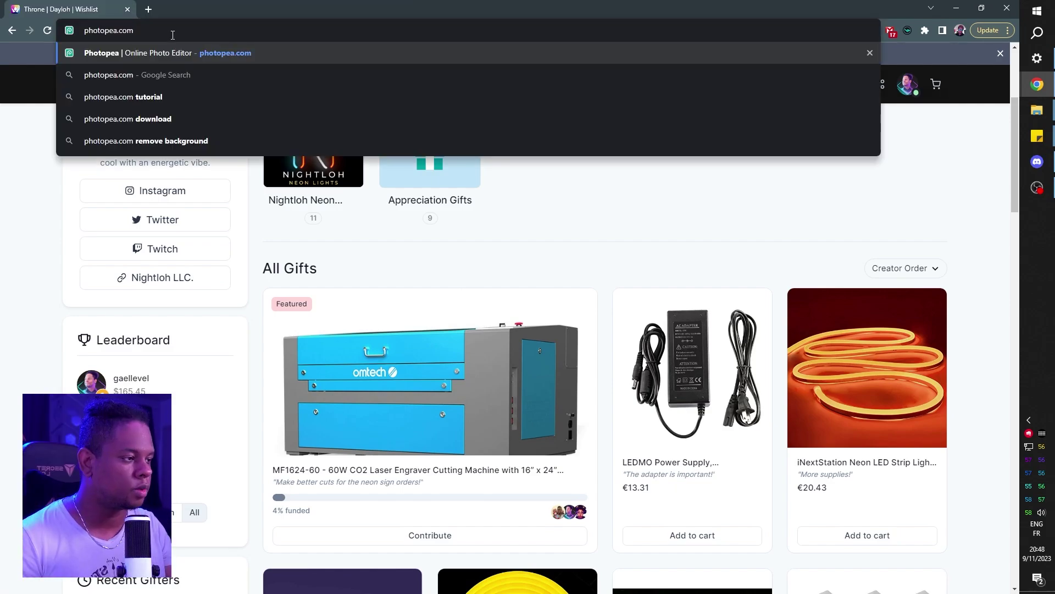
{"action": "key", "text": "Return"}
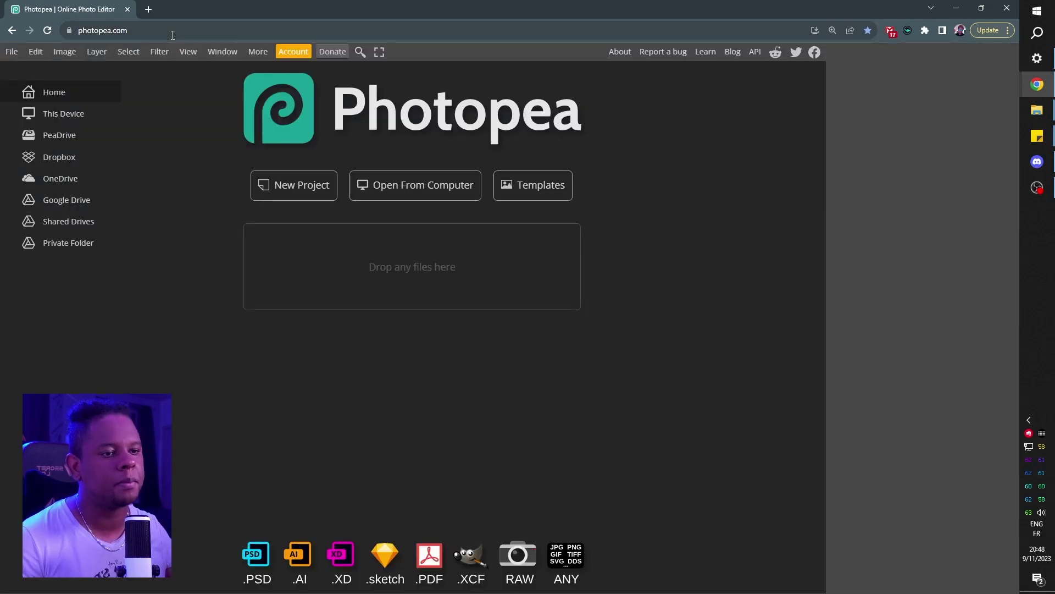
Create a new 1920 × 1080 project at 300 DPI with a black background
{"action": "left_click", "coordinate": [269, 187]}
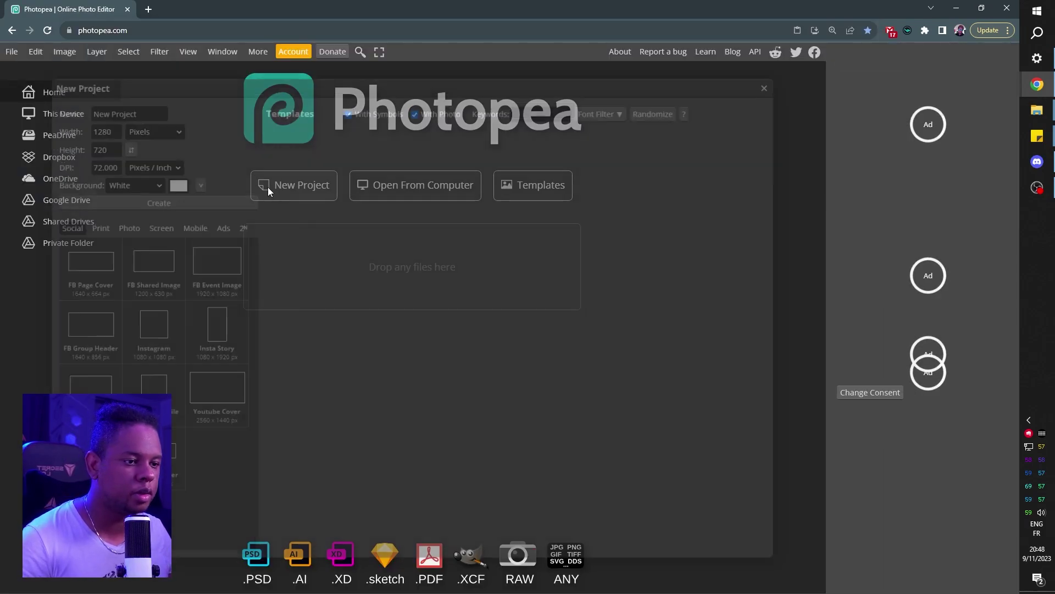
{"action": "type", "text": "1920"}
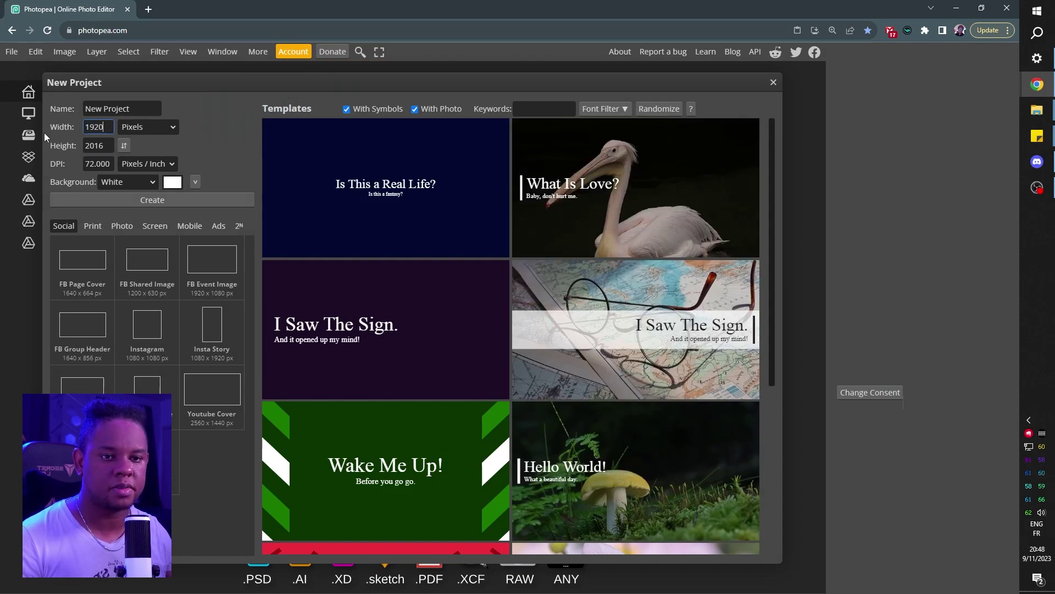
{"action": "key", "text": "Tab"}
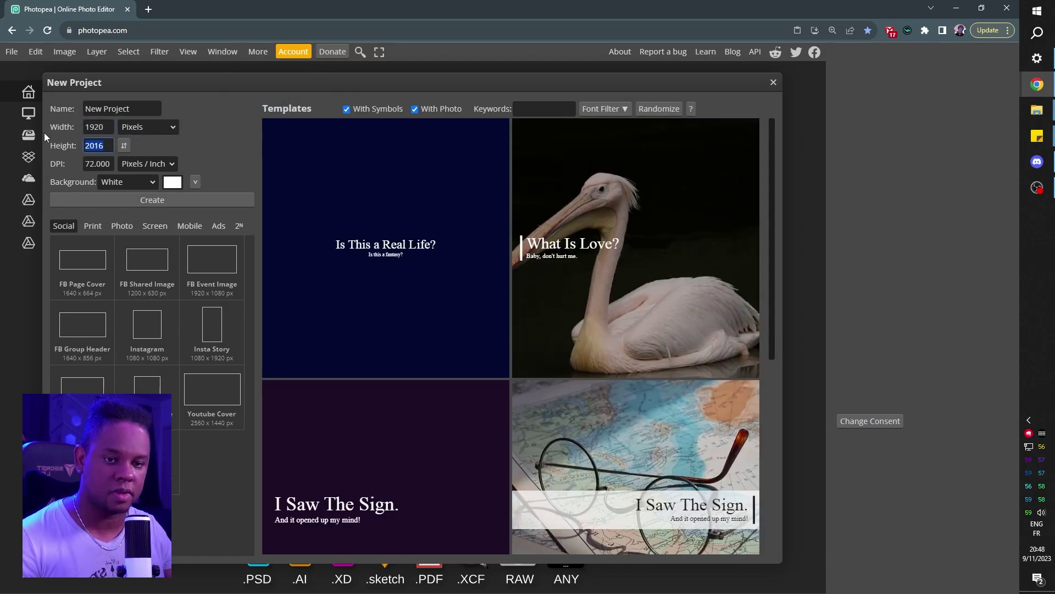
{"action": "type", "text": "1080"}
{"action": "key", "text": "Tab"}
{"action": "type", "text": "300"}
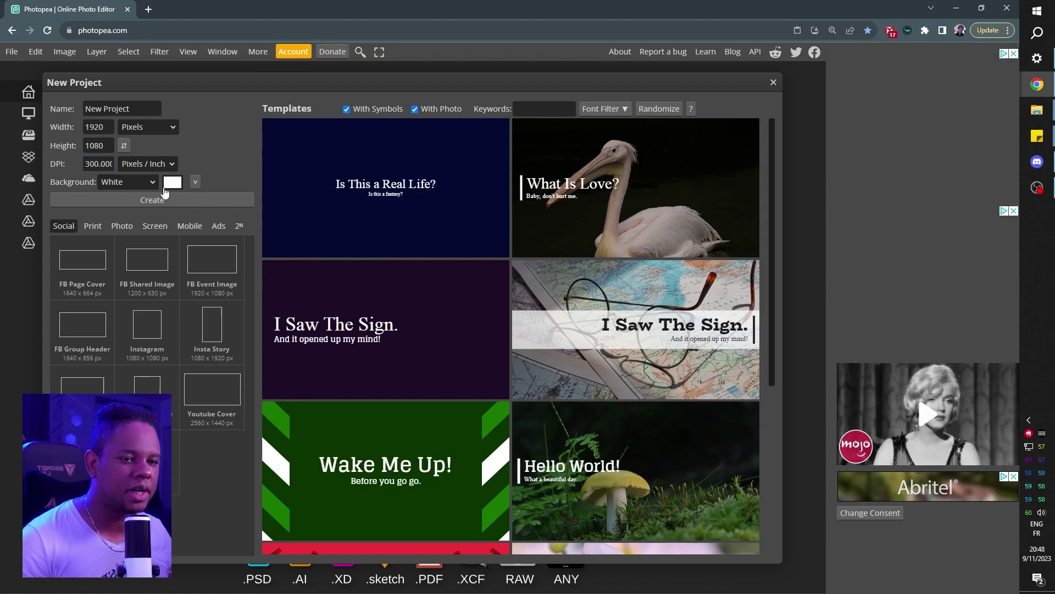
{"action": "left_click", "coordinate": [143, 182]}
{"action": "left_click", "coordinate": [123, 203]}
{"action": "left_click", "coordinate": [140, 202]}
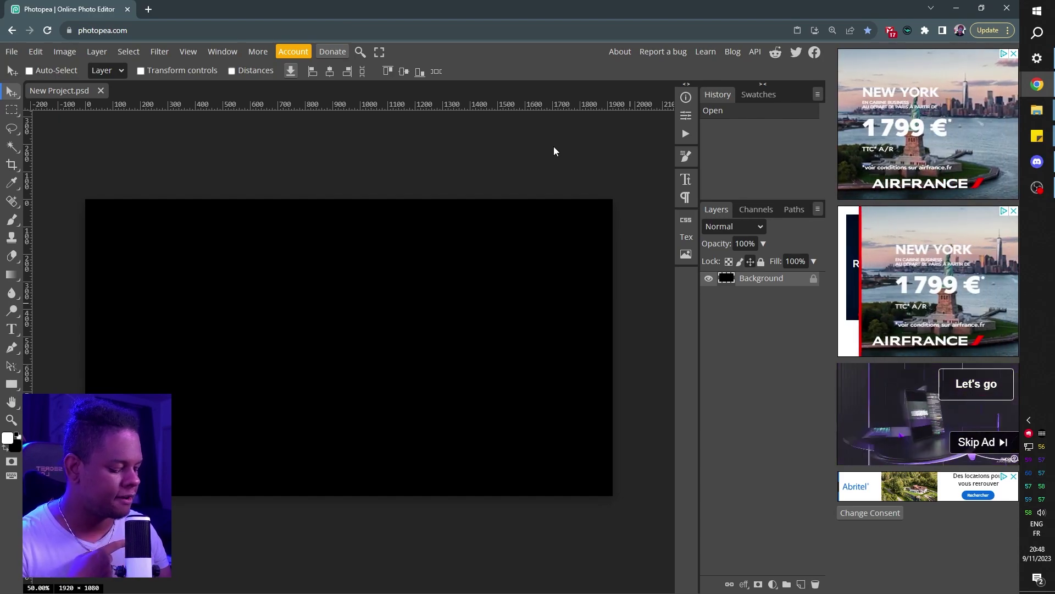
Draw a large perfect circle with the Ellipse shape tool
{"action": "key", "text": "Left"}
{"action": "key", "text": "Right"}
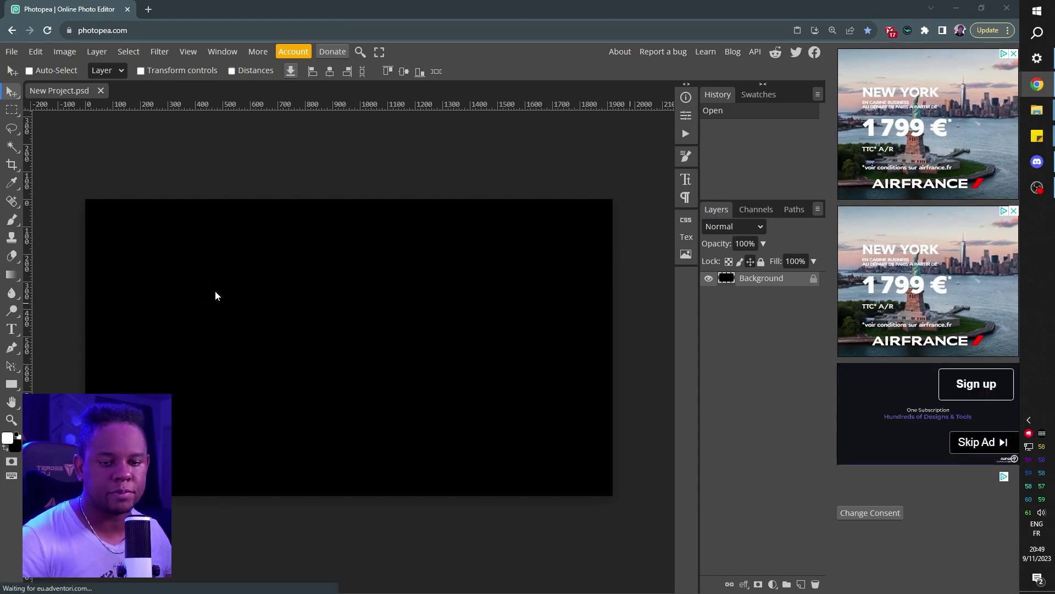
{"action": "left_click", "coordinate": [13, 386]}
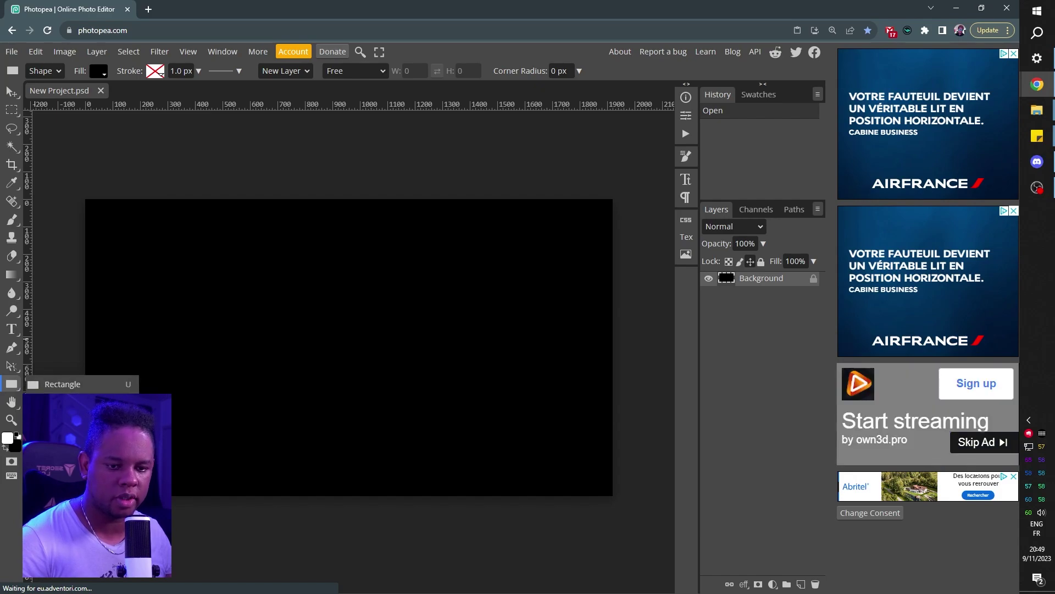
{"action": "key", "text": "shift+u"}
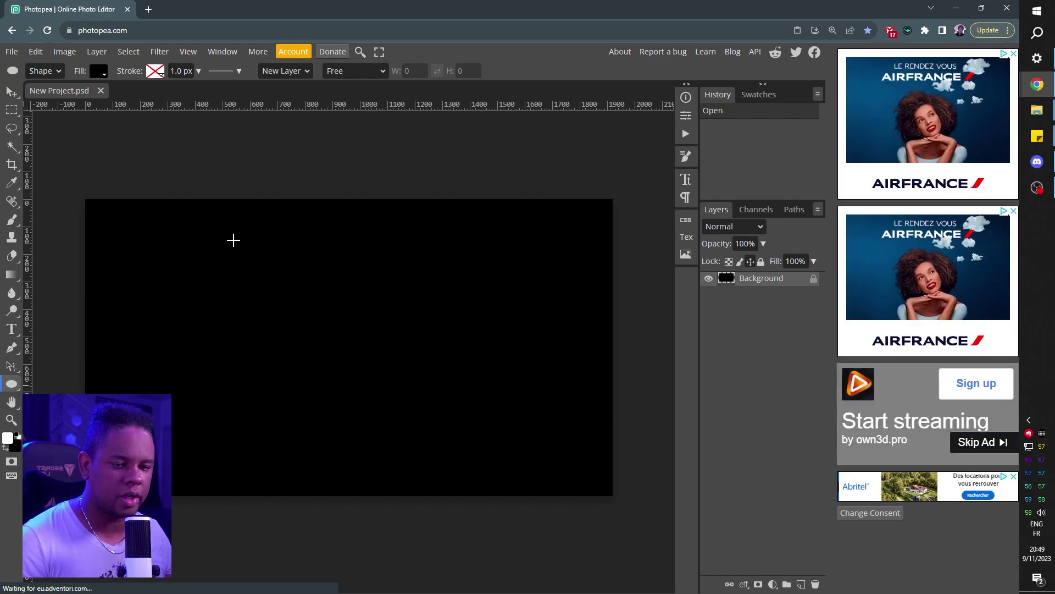
{"action": "mouse_move", "coordinate": [231, 234]}
{"action": "left_mouse_down"}
{"action": "mouse_move", "coordinate": [514, 483]}
{"action": "mouse_move", "coordinate": [481, 462]}
{"action": "mouse_move", "coordinate": [493, 485]}
{"action": "mouse_move", "coordinate": [483, 470]}
{"action": "left_mouse_up"}
Centre the circle horizontally and vertically on the canvas, then deselect
{"action": "key", "text": "ctrl+a"}
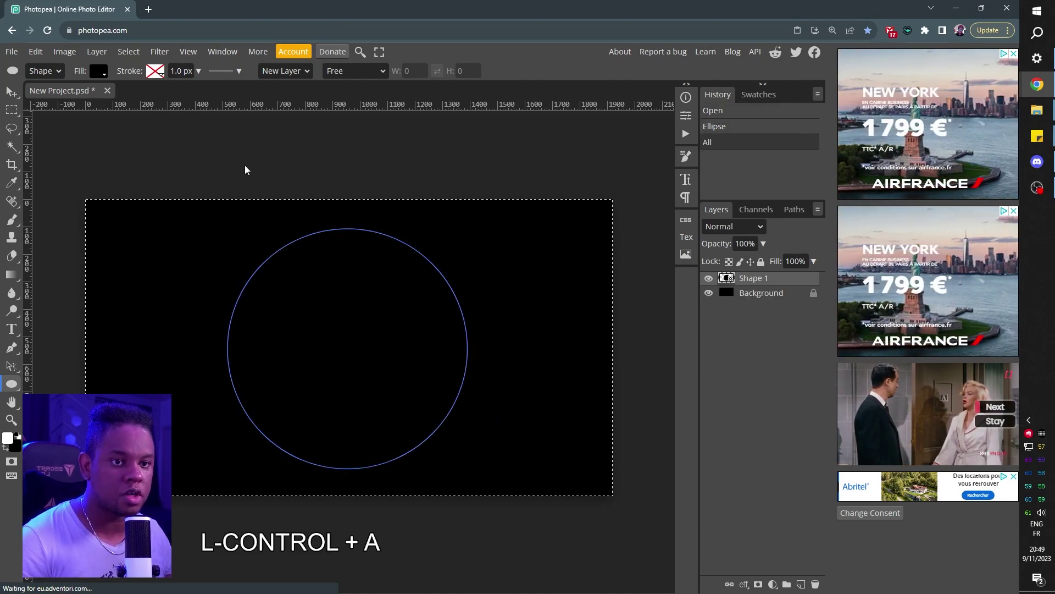
{"action": "key", "text": "v"}
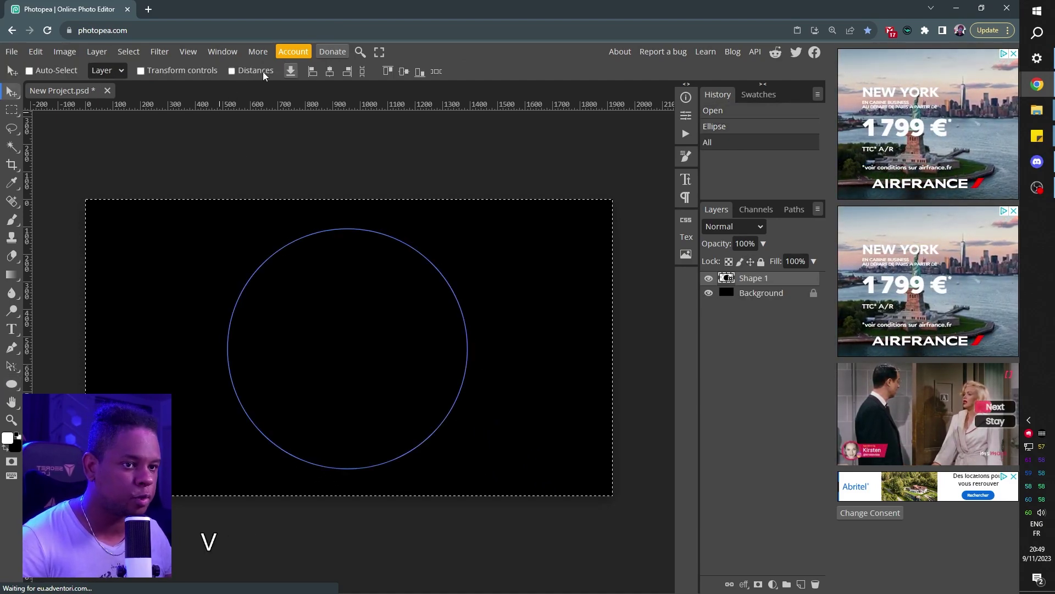
{"action": "left_click", "coordinate": [330, 73]}
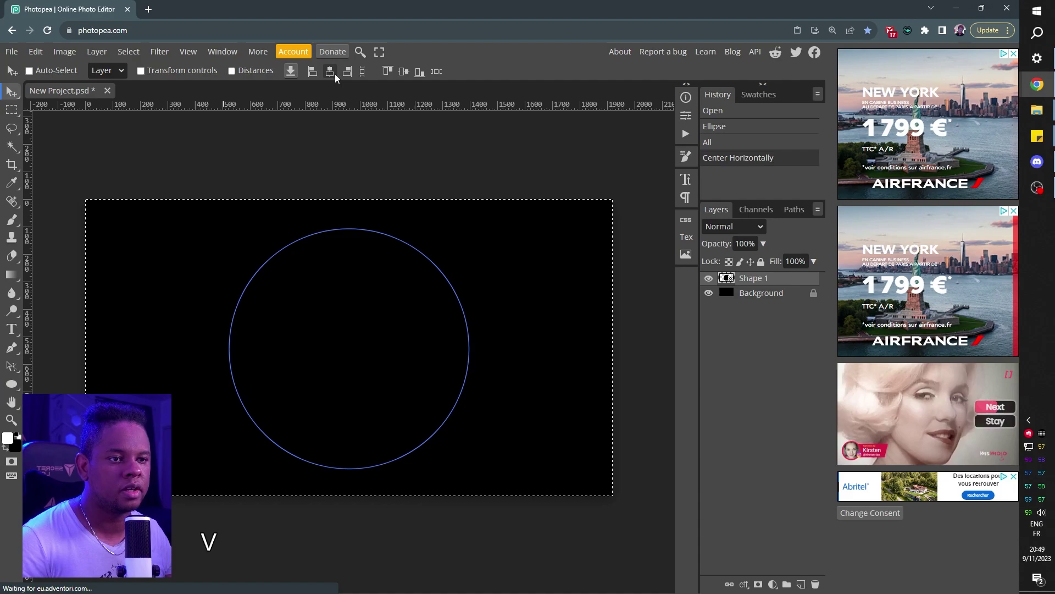
{"action": "left_click", "coordinate": [405, 71]}
{"action": "key", "text": "ctrl+d"}
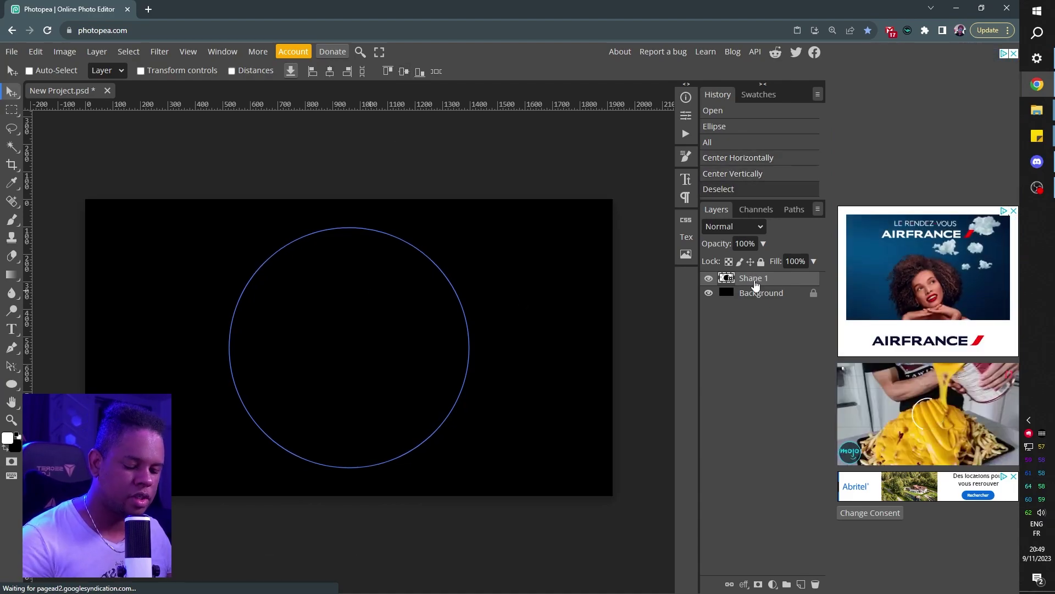
Remove the circle's fill and give it a solid white outline, widened to 5.9 px
{"action": "key", "text": "u"}
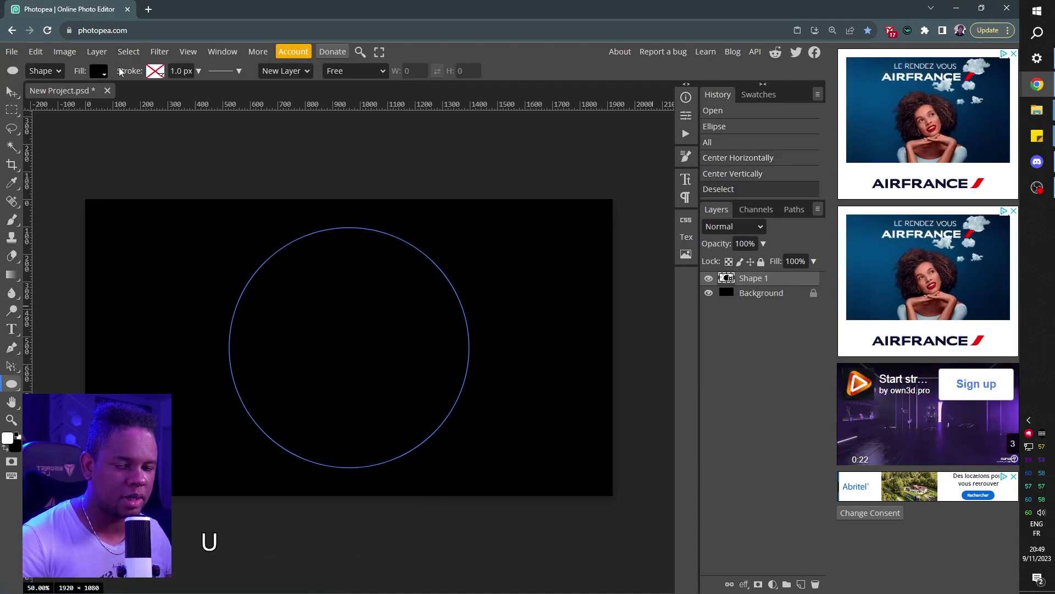
{"action": "left_click", "coordinate": [99, 77]}
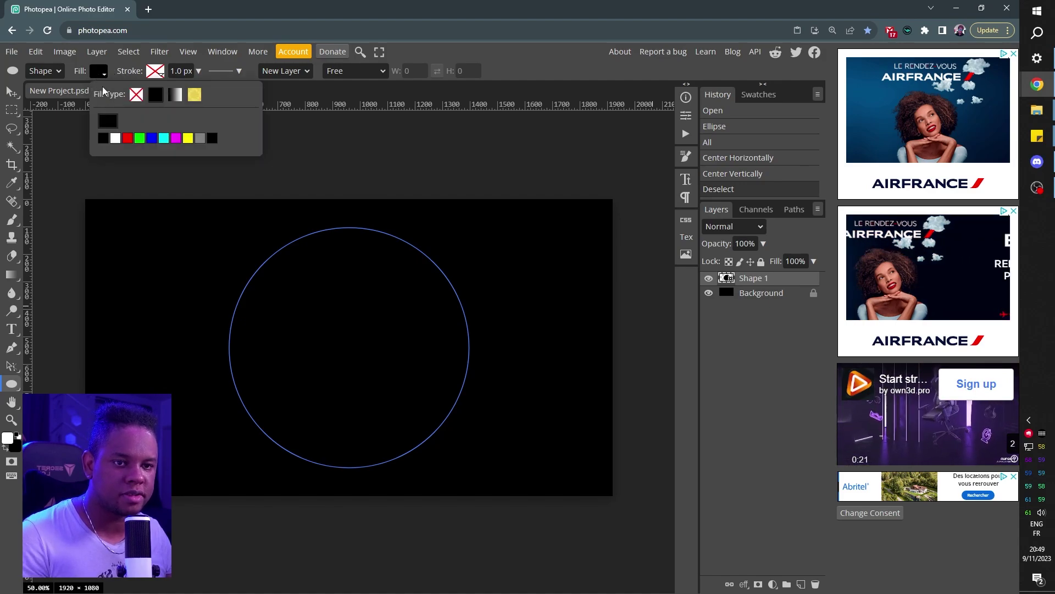
{"action": "left_click", "coordinate": [136, 95]}
{"action": "left_click", "coordinate": [155, 70]}
{"action": "left_click", "coordinate": [212, 95]}
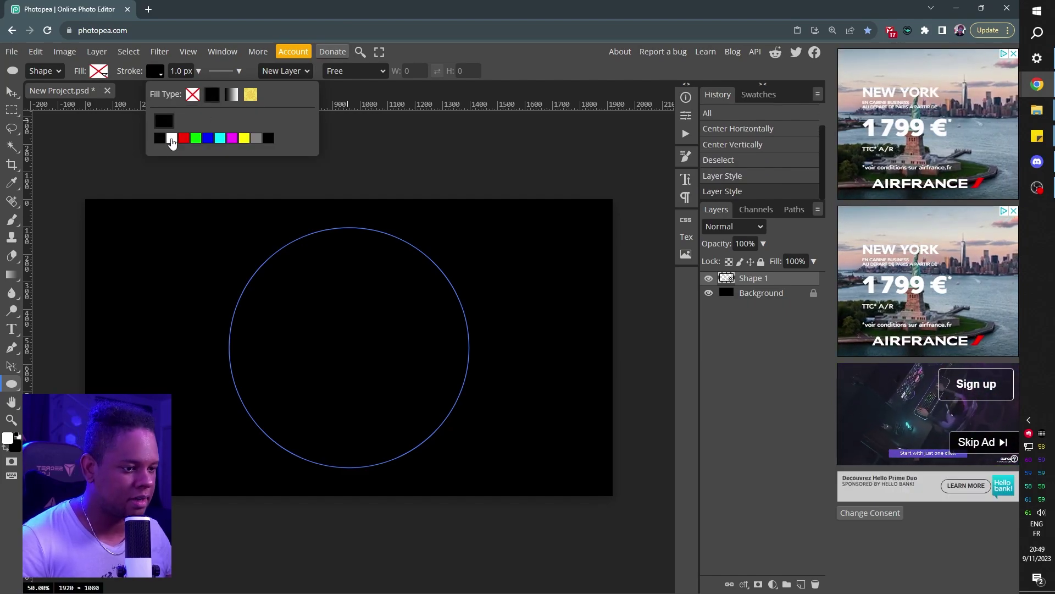
{"action": "left_click", "coordinate": [160, 137]}
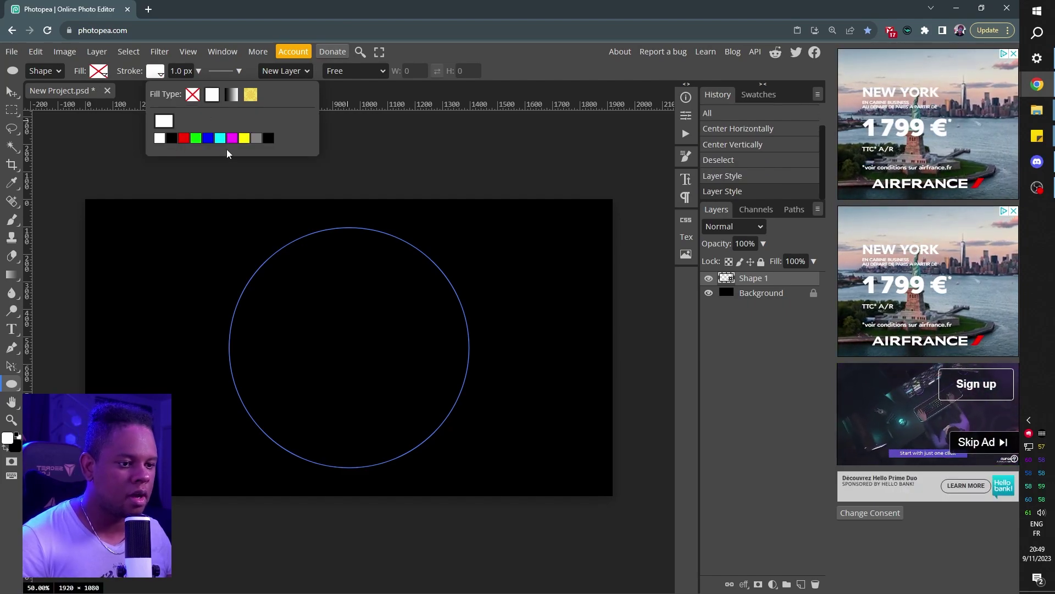
{"action": "left_click", "coordinate": [239, 71]}
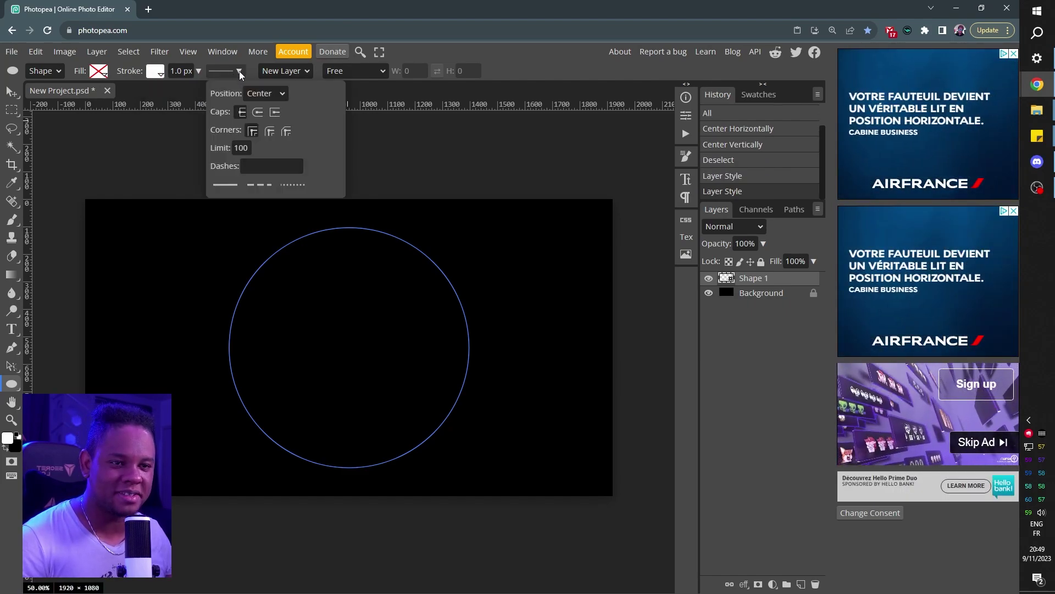
{"action": "left_click", "coordinate": [198, 71]}
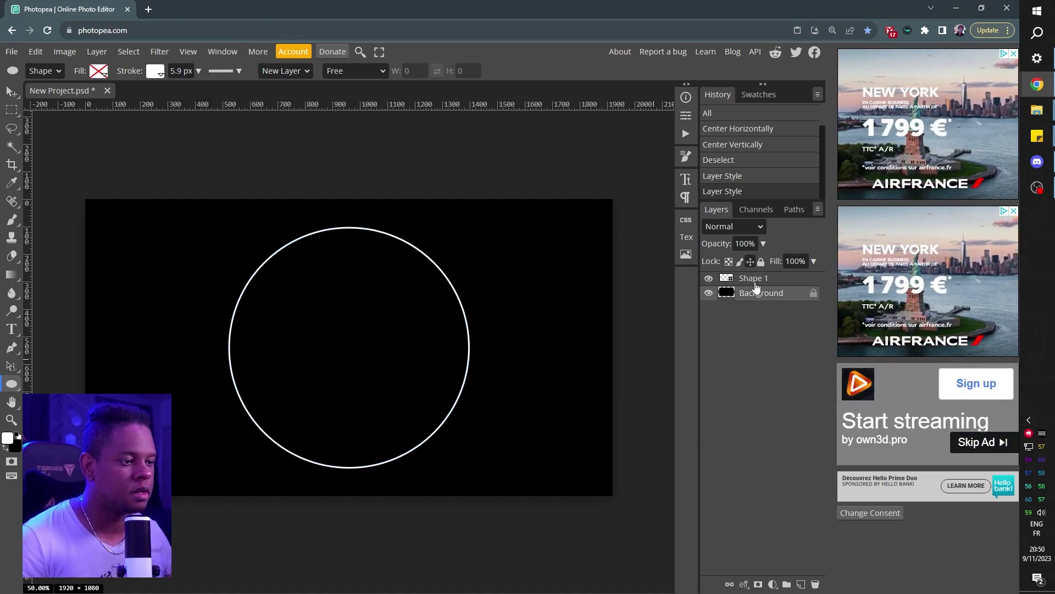
{"action": "left_click", "coordinate": [753, 278]}
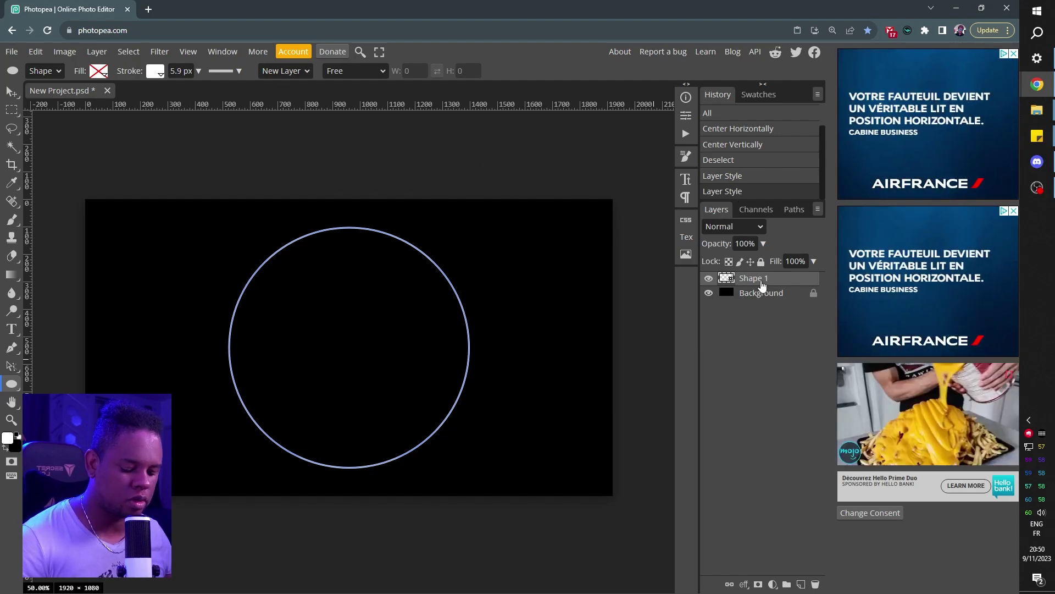
Duplicate Shape 1 and enlarge the copy to about 104% (about 954 px) around its centre
{"action": "key", "text": "v"}
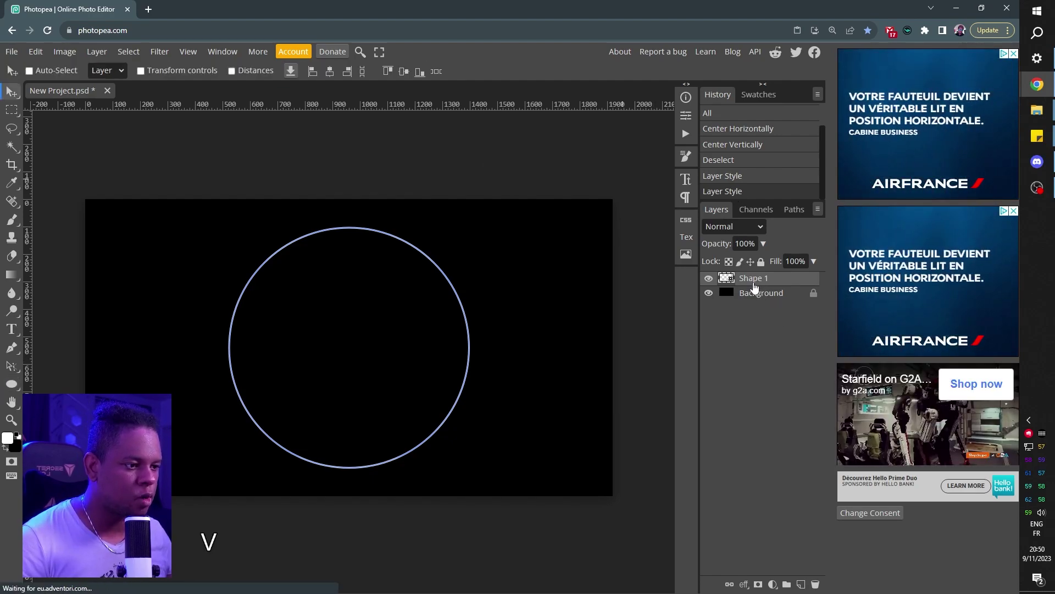
{"action": "key", "text": "alt"}
{"action": "left_click_drag", "start_coordinate": [753, 278], "coordinate": [754, 290]}
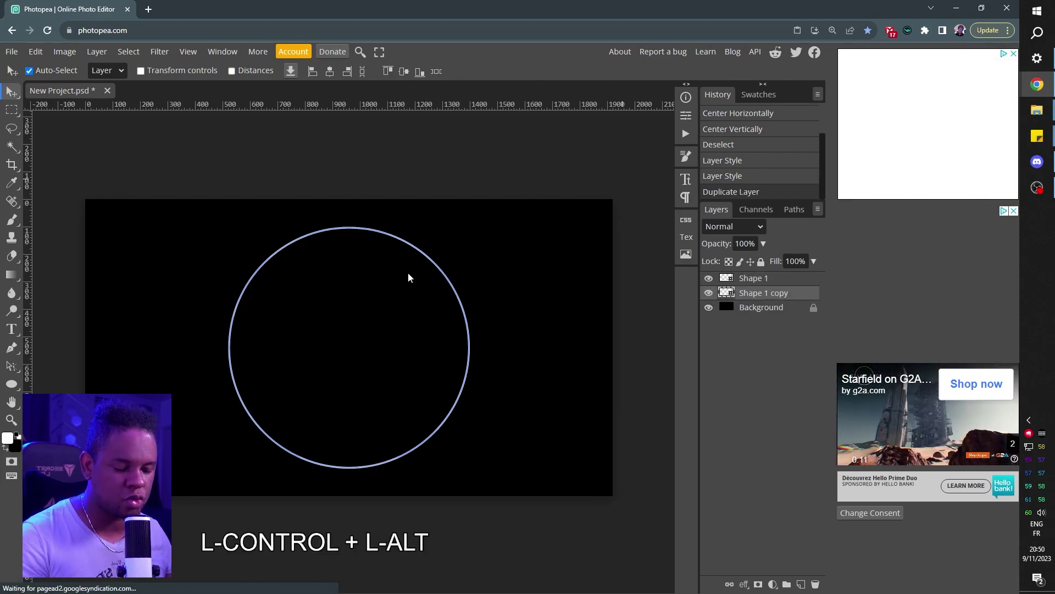
{"action": "key", "text": "ctrl+alt+t"}
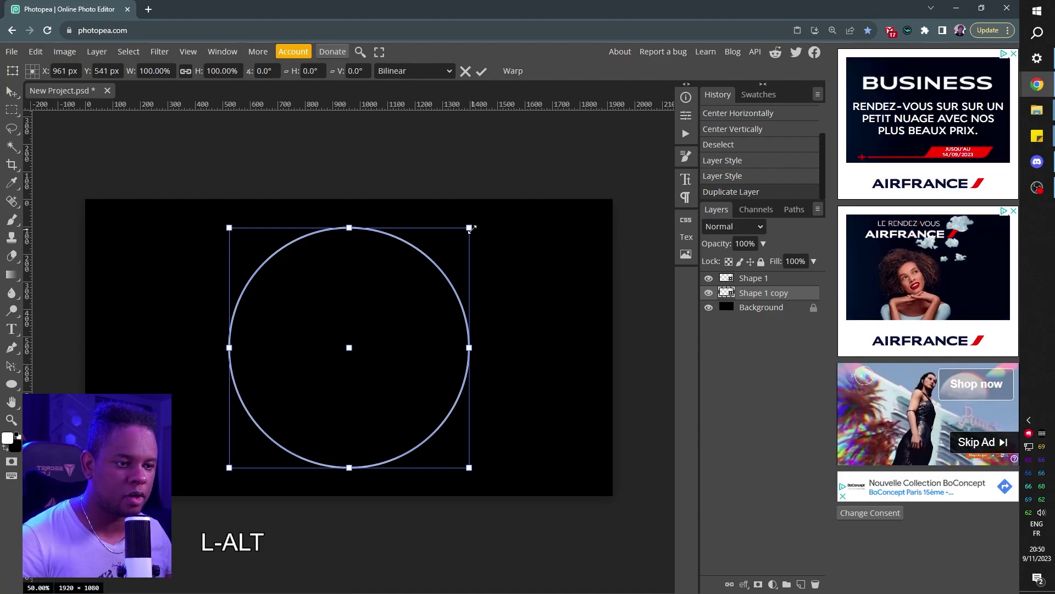
{"action": "left_click_drag", "start_coordinate": [471, 228], "coordinate": [492, 230]}
{"action": "key", "text": "Return"}
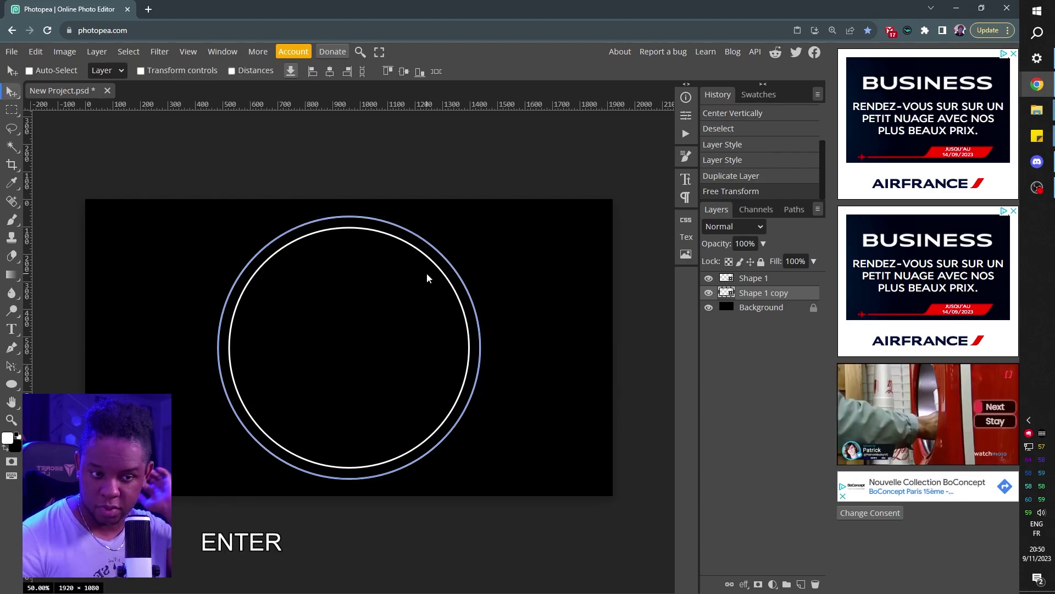
Thin the outer copy's outline to 2.6 px
{"action": "key", "text": "u"}
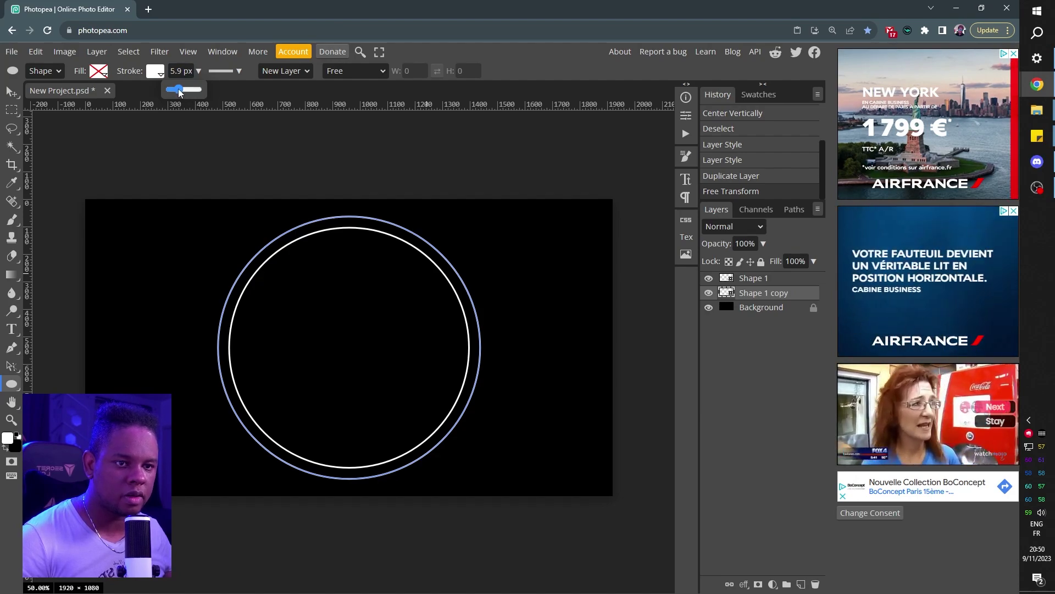
{"action": "left_click_drag", "start_coordinate": [199, 94], "coordinate": [179, 93]}
{"action": "left_click", "coordinate": [761, 308]}
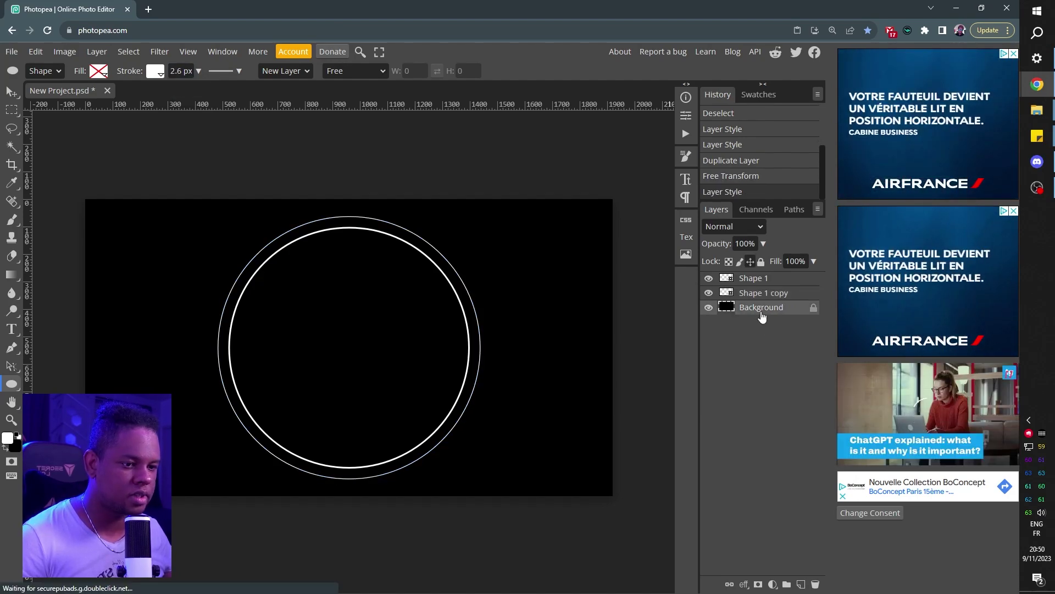
Duplicate Shape 1 copy, fill it solid dark grey #171717 and remove its outline
{"action": "left_click", "coordinate": [748, 293]}
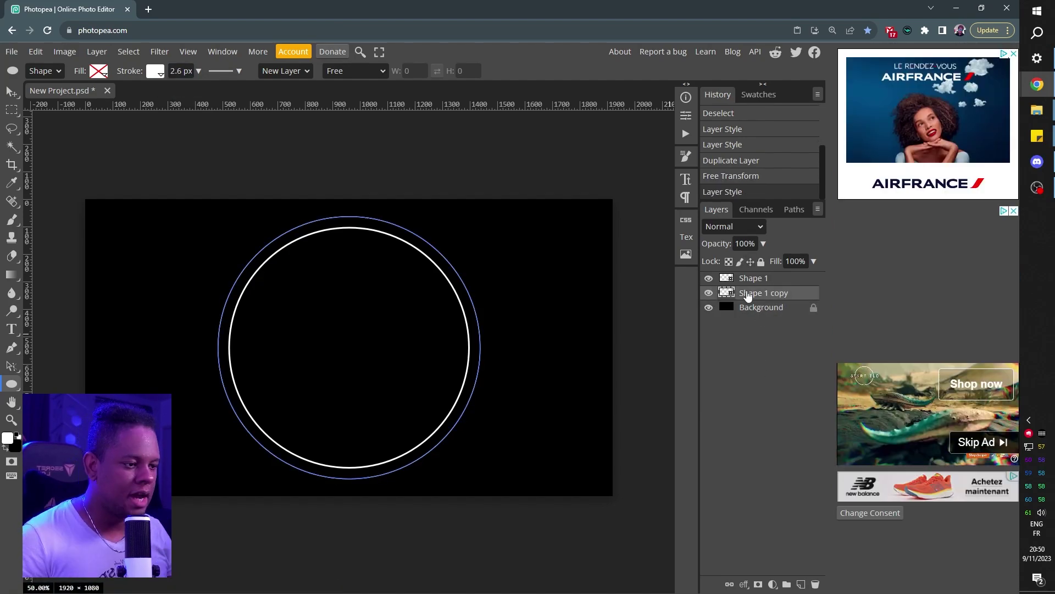
{"action": "left_click_drag", "start_coordinate": [753, 298], "coordinate": [718, 310], "text": "alt"}
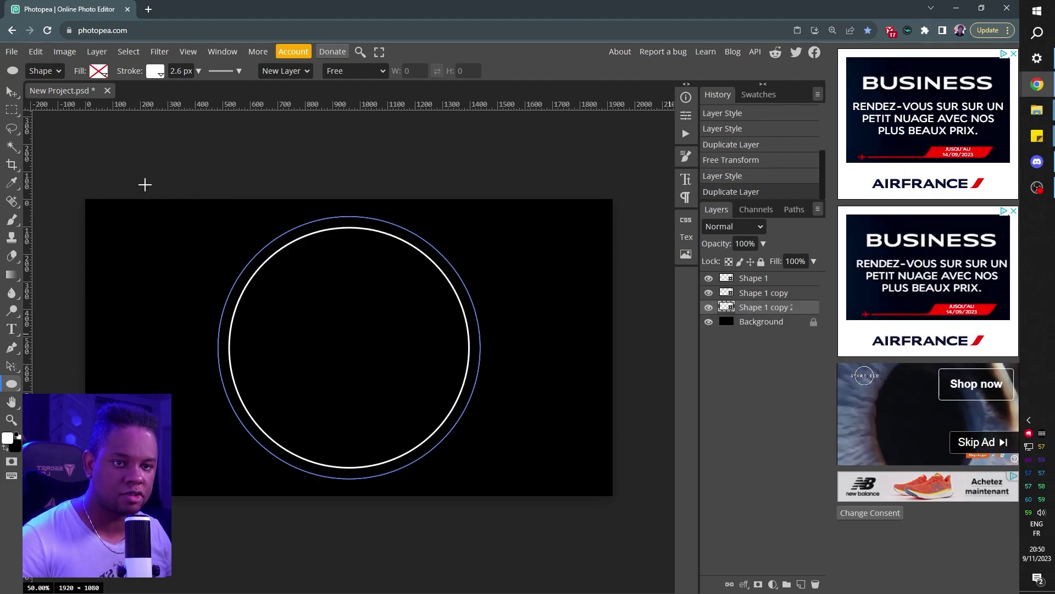
{"action": "left_click", "coordinate": [99, 71]}
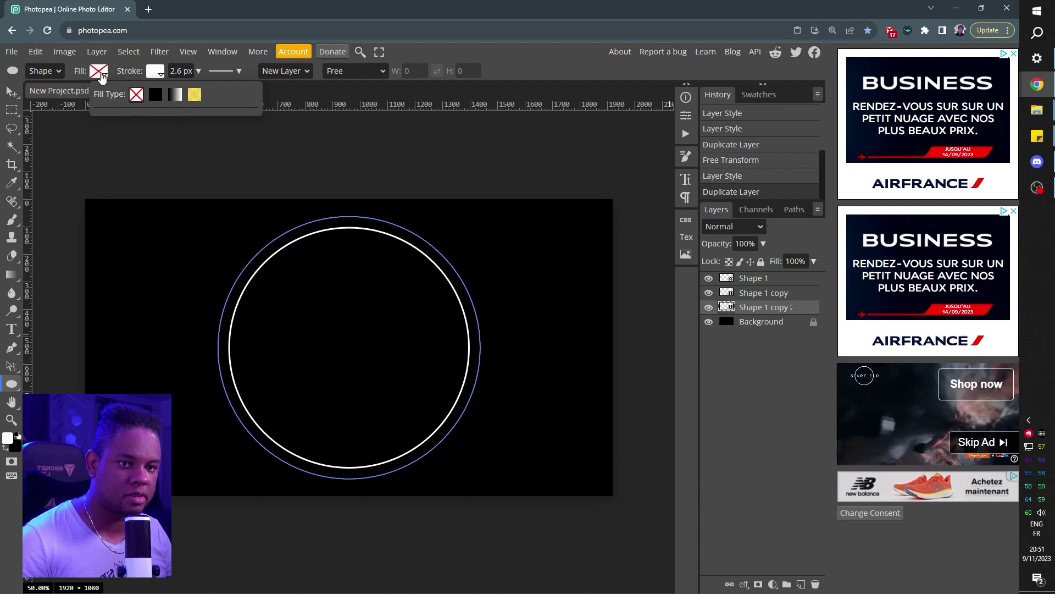
{"action": "left_click", "coordinate": [155, 95]}
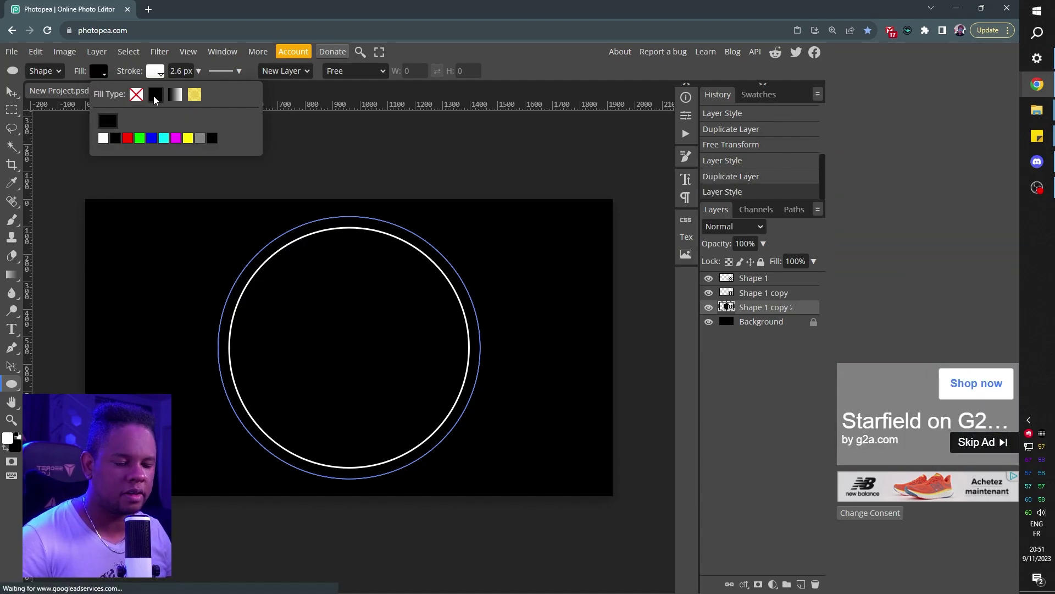
{"action": "left_click", "coordinate": [108, 121]}
{"action": "left_click", "coordinate": [98, 301]}
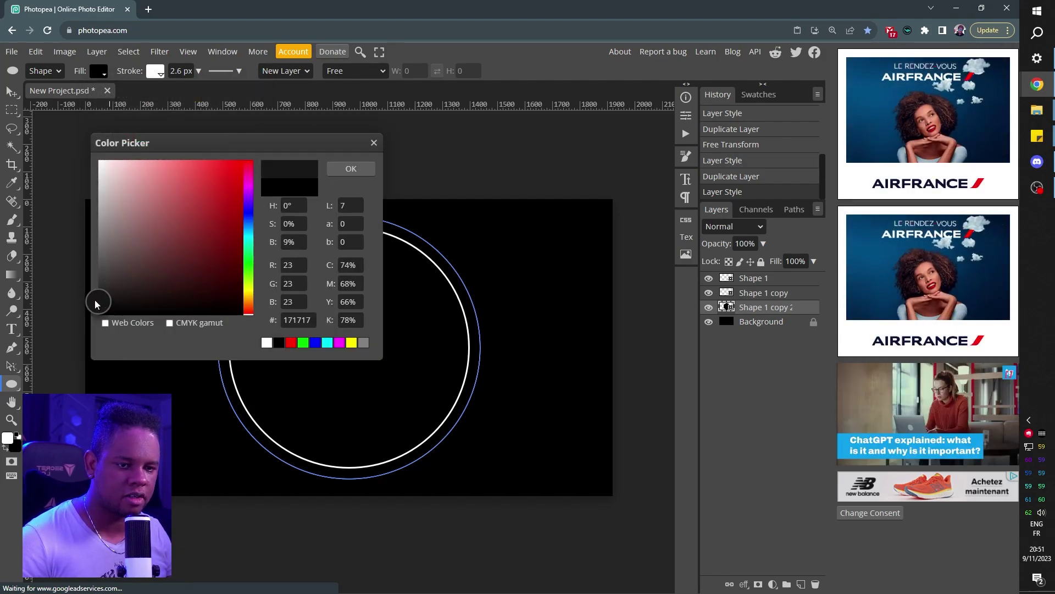
{"action": "left_click", "coordinate": [337, 173]}
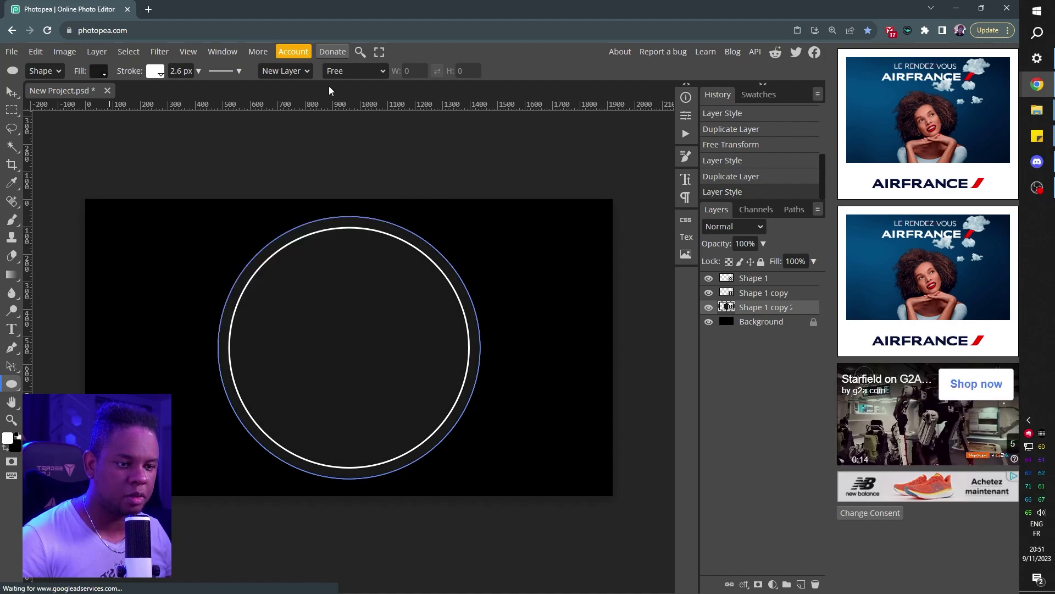
{"action": "left_click", "coordinate": [157, 73]}
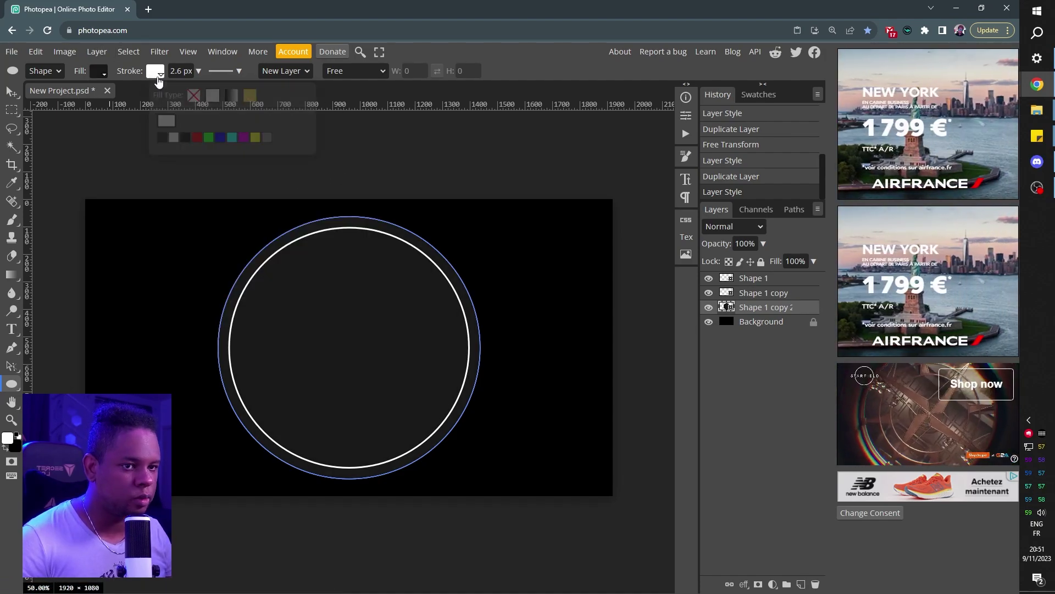
{"action": "left_click", "coordinate": [193, 96]}
Select Shape 1, load its circle as a selection and zoom in to inspect the edge
{"action": "left_click", "coordinate": [733, 311]}
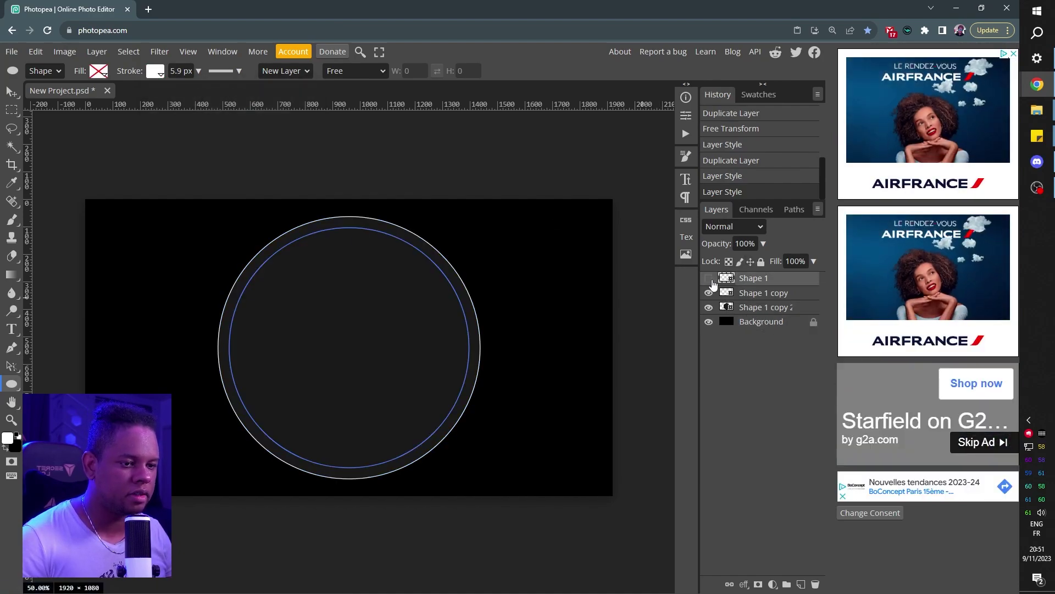
{"action": "left_click", "coordinate": [713, 283]}
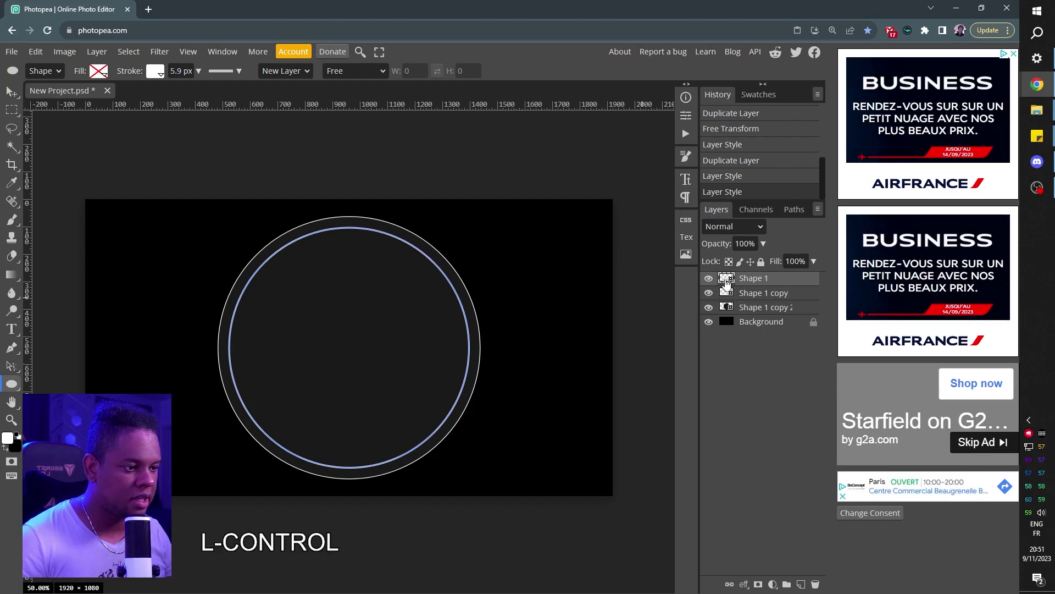
{"action": "left_click", "coordinate": [726, 280], "text": "ctrl"}
{"action": "key", "text": "ctrl+plus"}
{"action": "key", "text": "ctrl+plus"}
{"action": "key", "text": "ctrl+plus"}
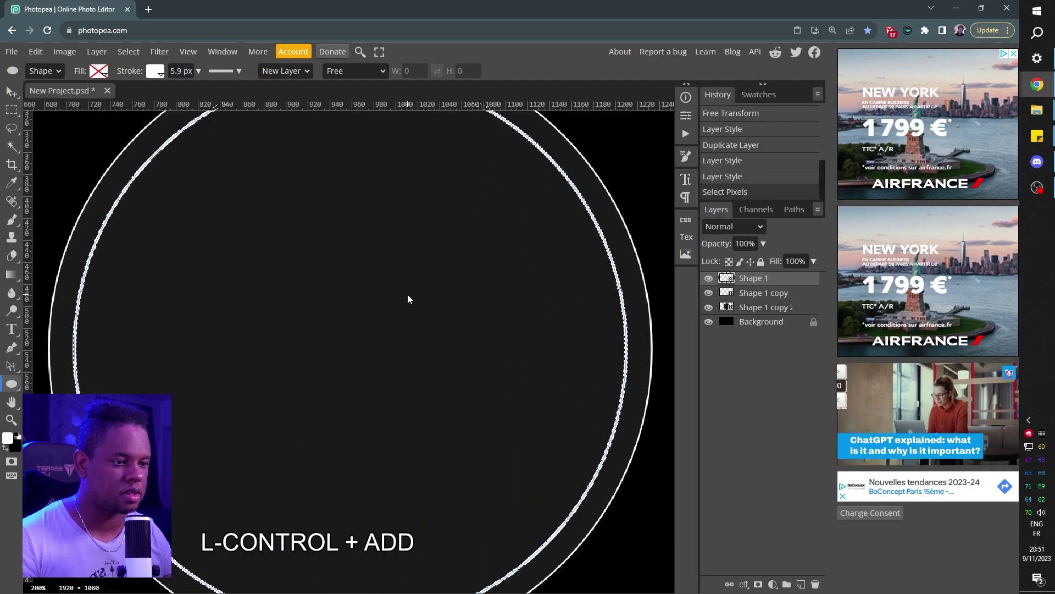
{"action": "key", "text": "ctrl+plus"}
{"action": "key", "text": "ctrl+minus"}
{"action": "key", "text": "ctrl+minus"}
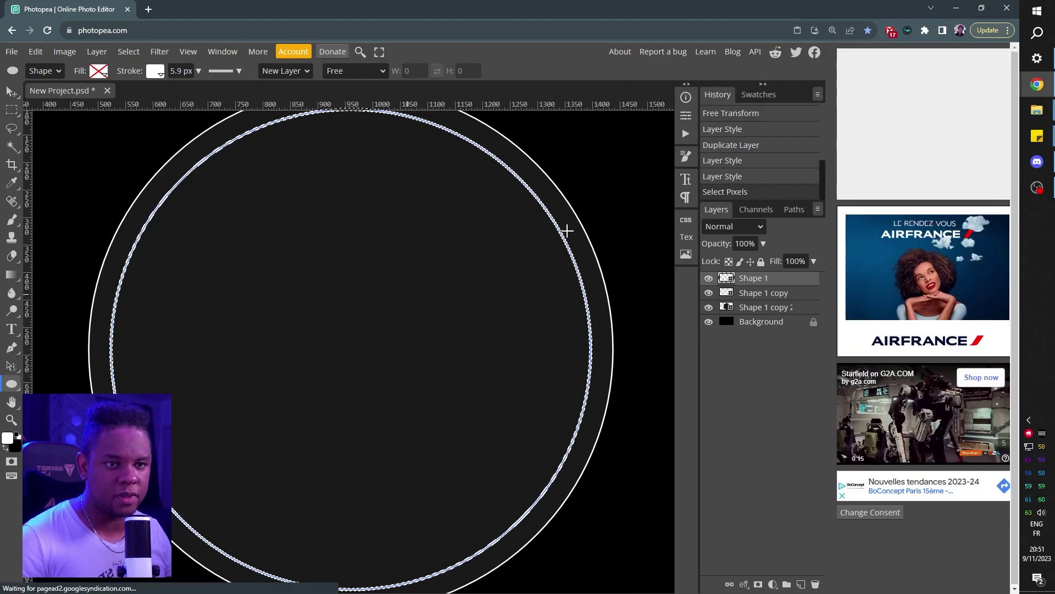
{"action": "key", "text": "ctrl+d"}
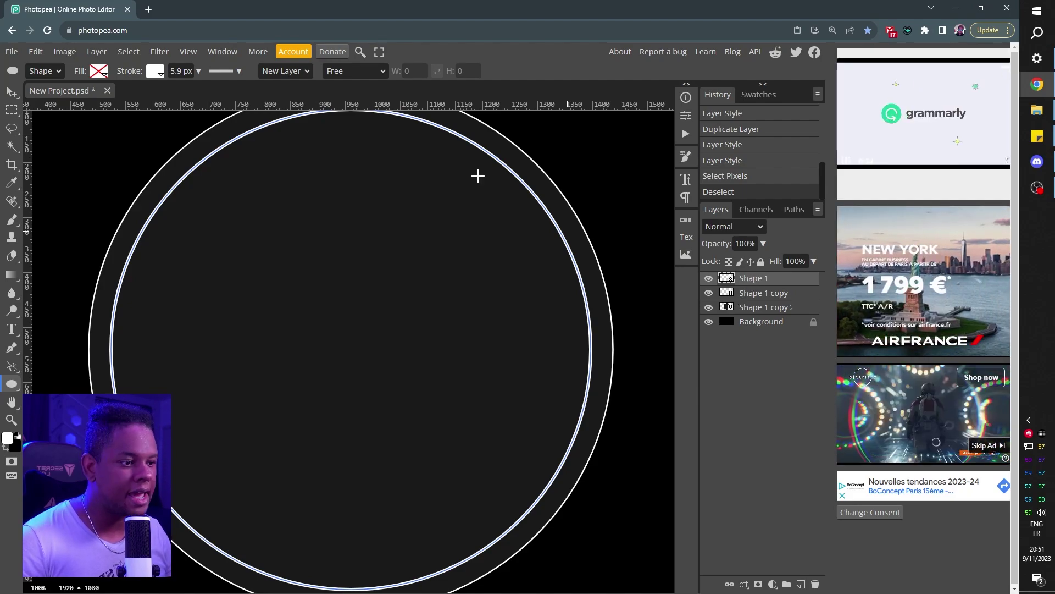
Fill Shape 1 solid black, reload its circle selection and hide the Shape 1 layer
{"action": "left_click", "coordinate": [99, 71]}
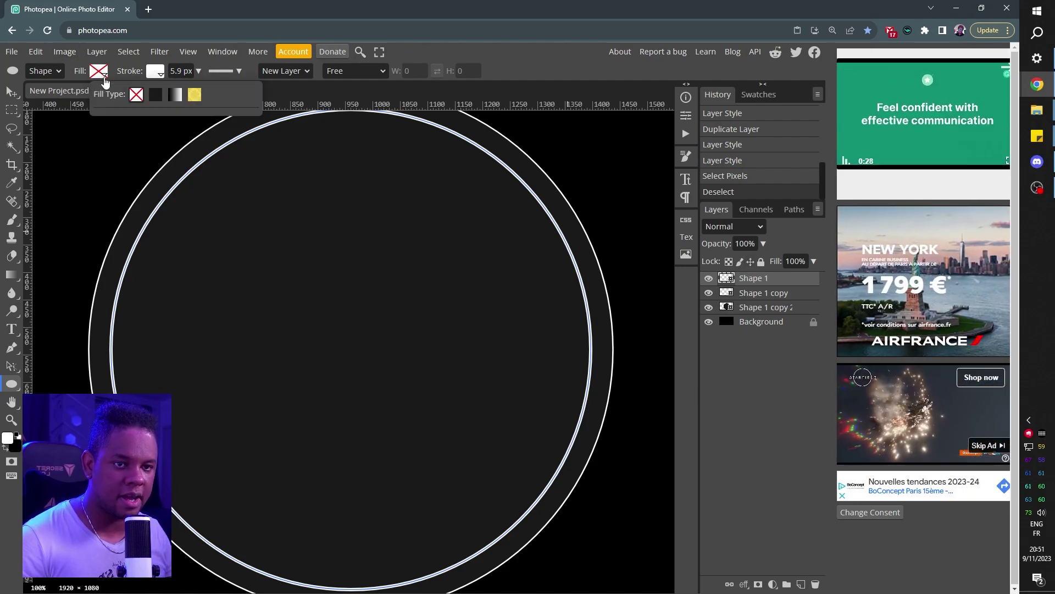
{"action": "left_click", "coordinate": [157, 95]}
{"action": "left_click", "coordinate": [709, 307]}
{"action": "left_click", "coordinate": [709, 307]}
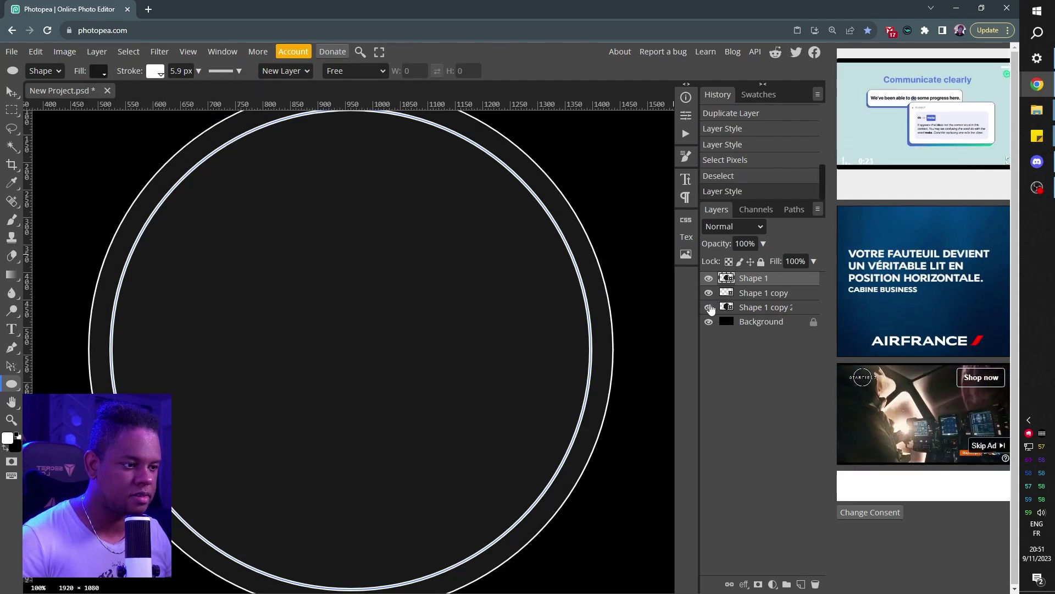
{"action": "left_click", "coordinate": [725, 279], "text": "ctrl"}
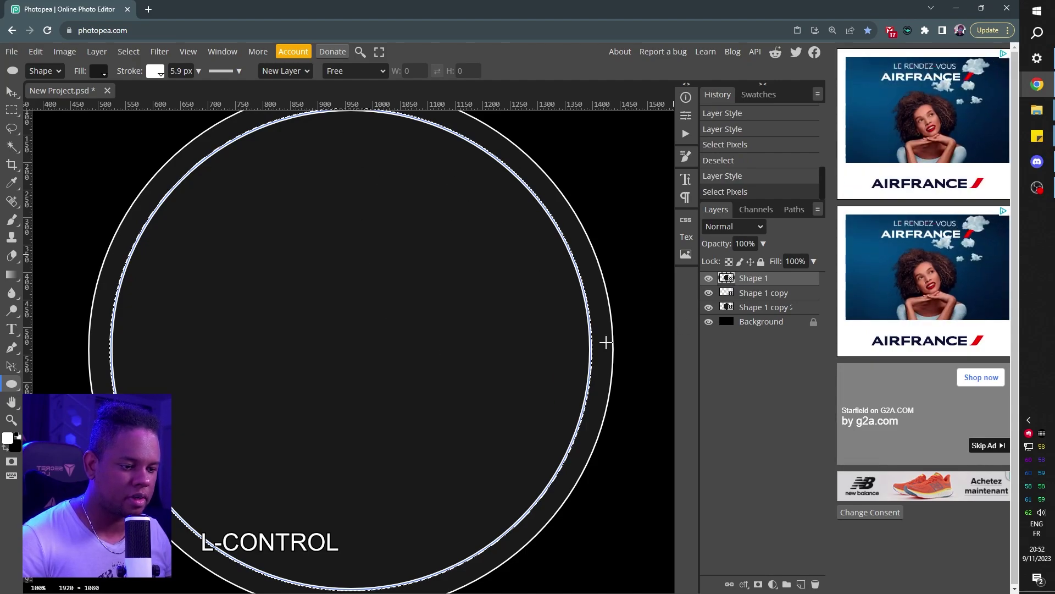
{"action": "left_click", "coordinate": [708, 278]}
{"action": "left_click", "coordinate": [760, 308]}
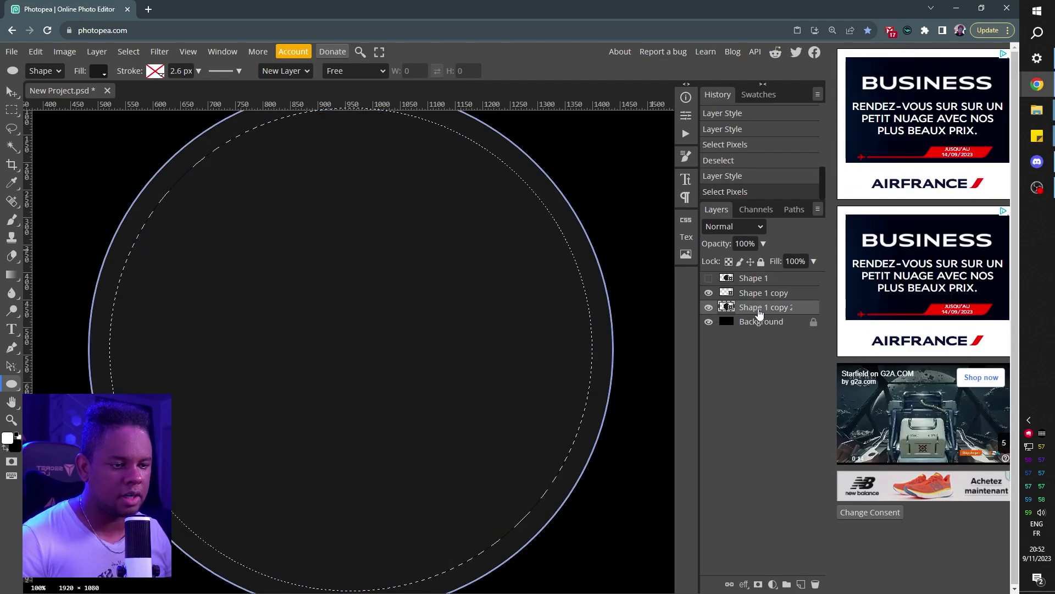
Mask Shape 1 copy 2 with the circle selection and invert the mask, leaving a grey ring
{"action": "left_click", "coordinate": [759, 585]}
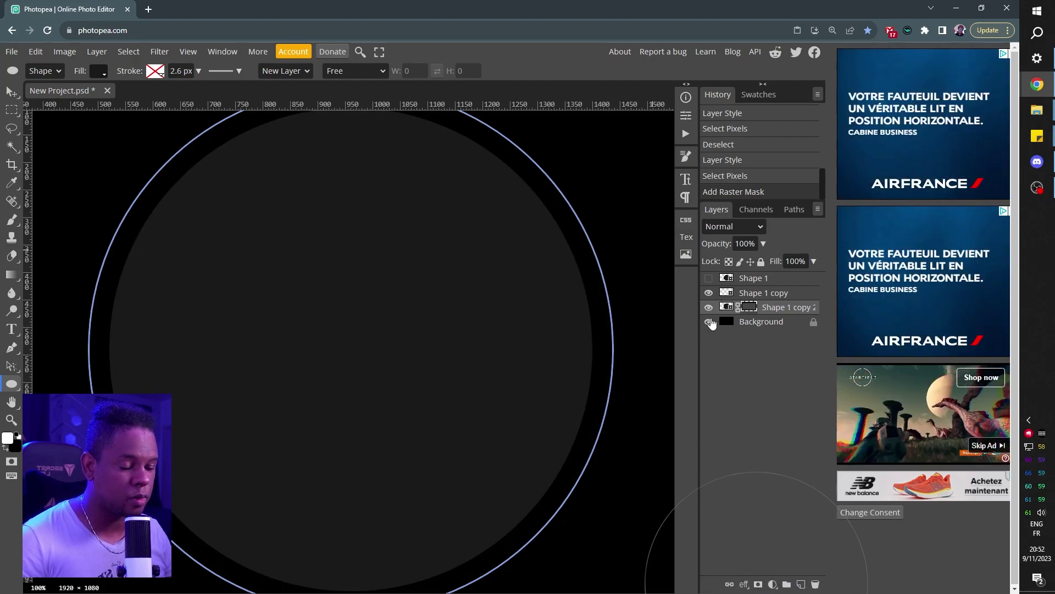
{"action": "left_click", "coordinate": [751, 311], "text": "alt"}
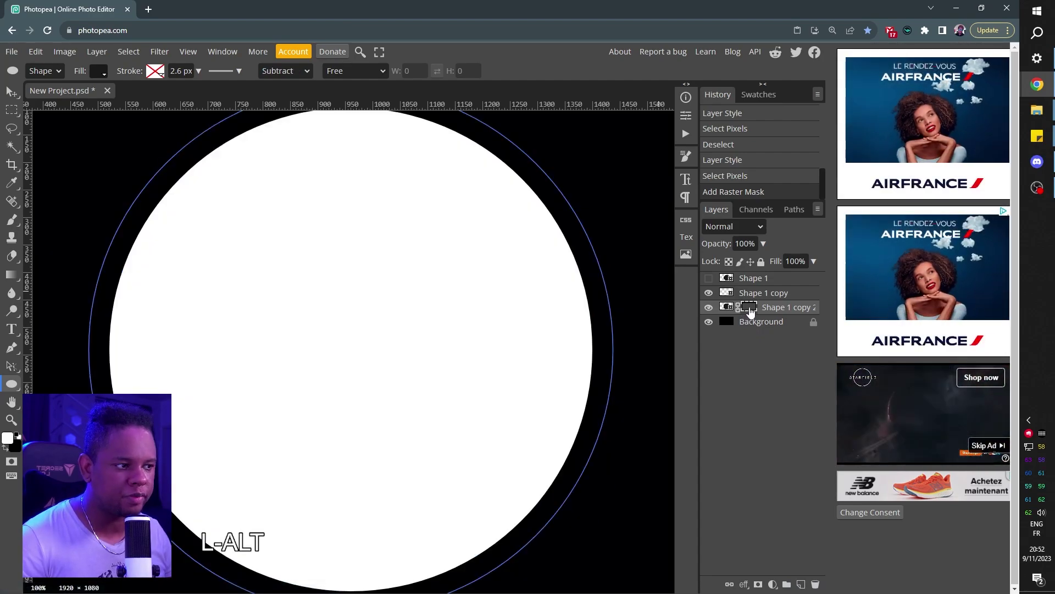
{"action": "left_click", "coordinate": [750, 311], "text": "alt"}
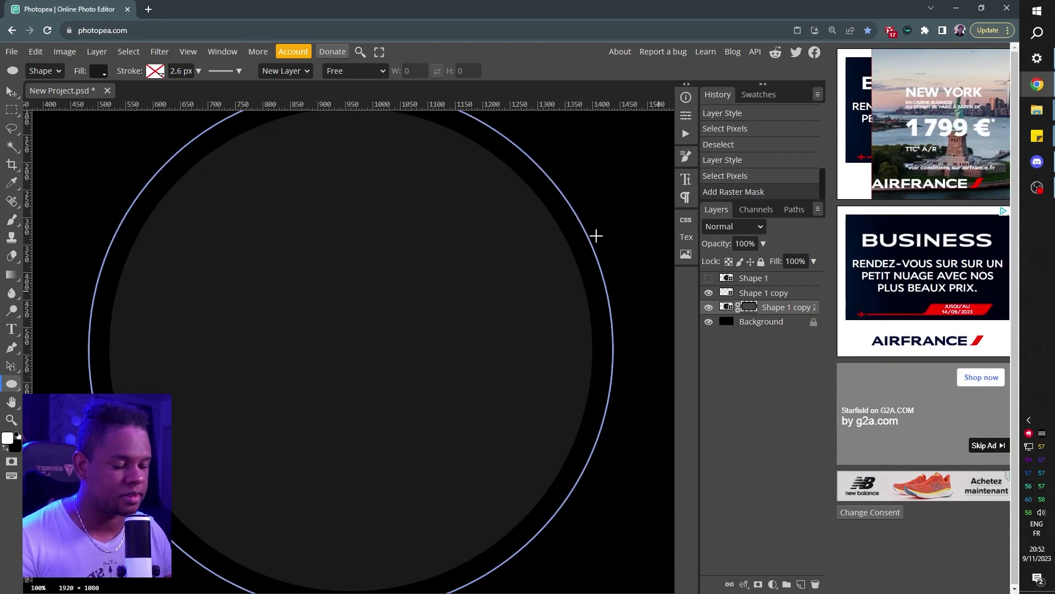
{"action": "key", "text": "ctrl"}
{"action": "key", "text": "ctrl+i"}
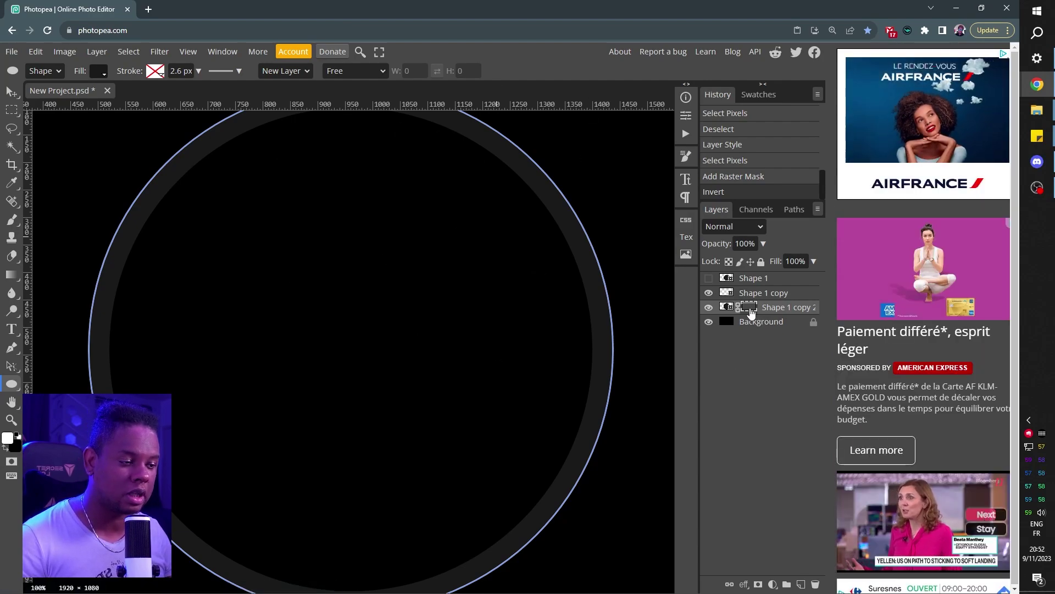
{"action": "left_click", "coordinate": [750, 309], "text": "alt"}
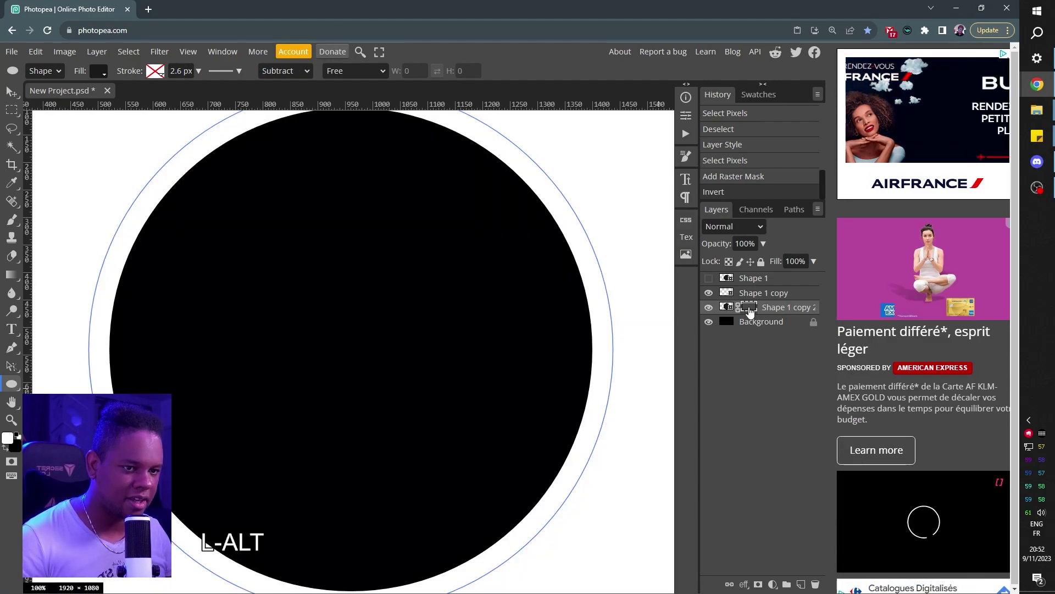
{"action": "left_click", "coordinate": [749, 309], "text": "alt"}
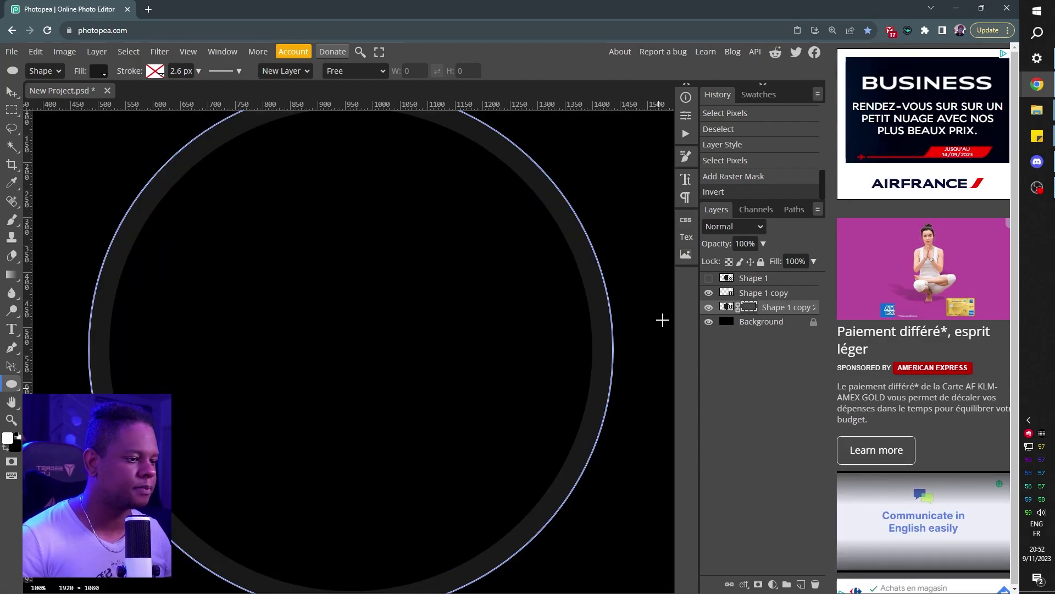
Unhide Shape 1 and restyle it with no fill and a solid white outline stroke
{"action": "left_click", "coordinate": [708, 279]}
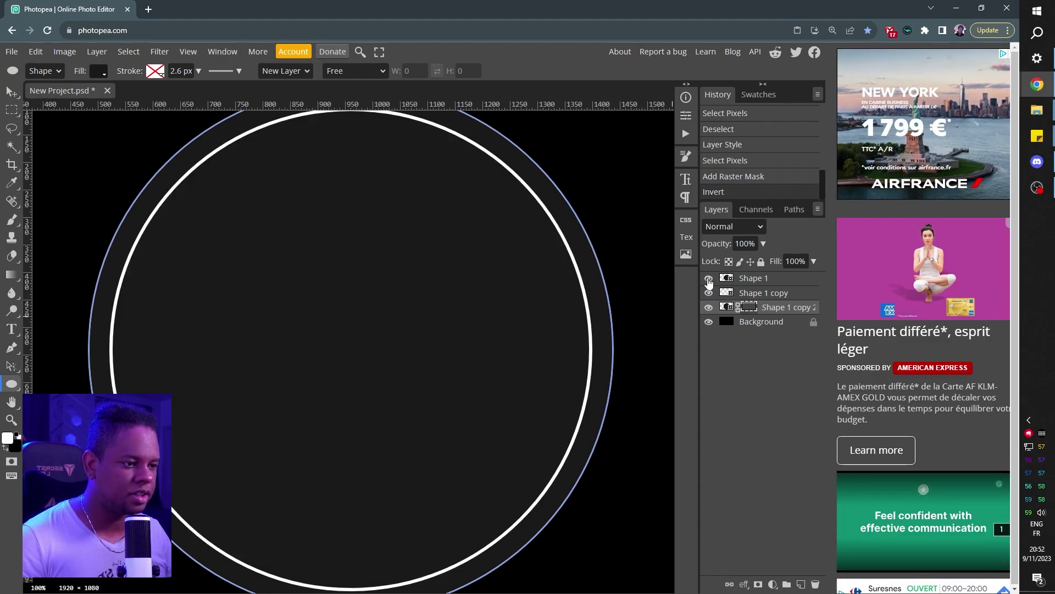
{"action": "left_click", "coordinate": [759, 280]}
{"action": "left_click", "coordinate": [155, 71]}
{"action": "left_click", "coordinate": [192, 95]}
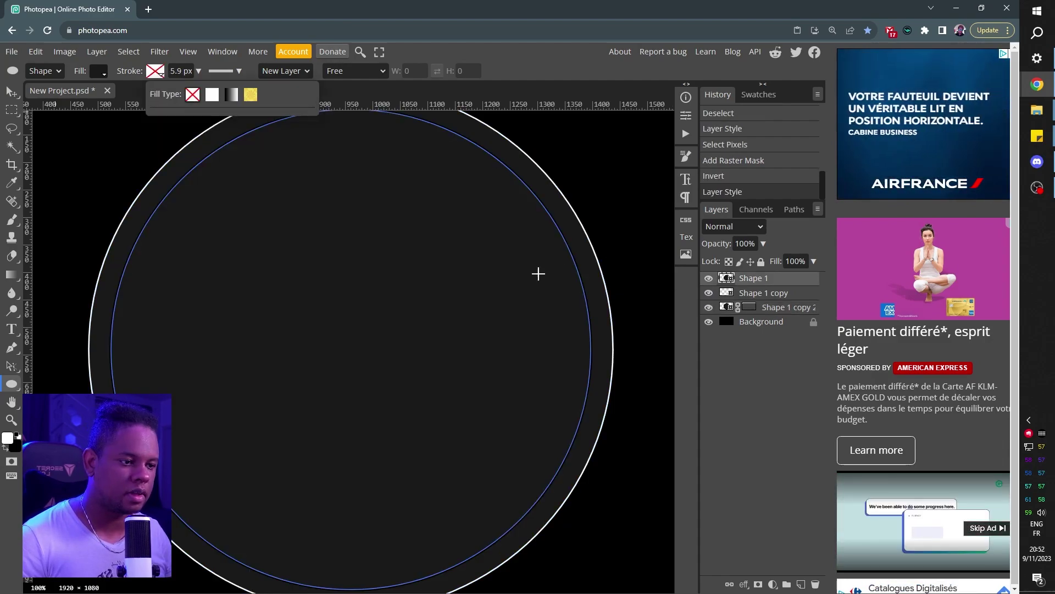
{"action": "left_click", "coordinate": [761, 328]}
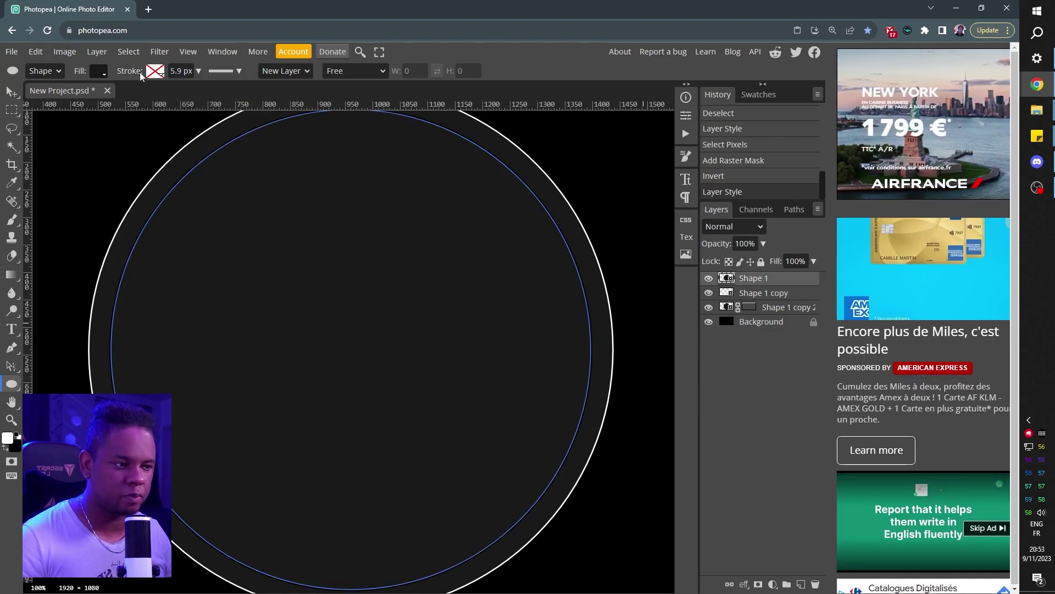
{"action": "left_click", "coordinate": [100, 77]}
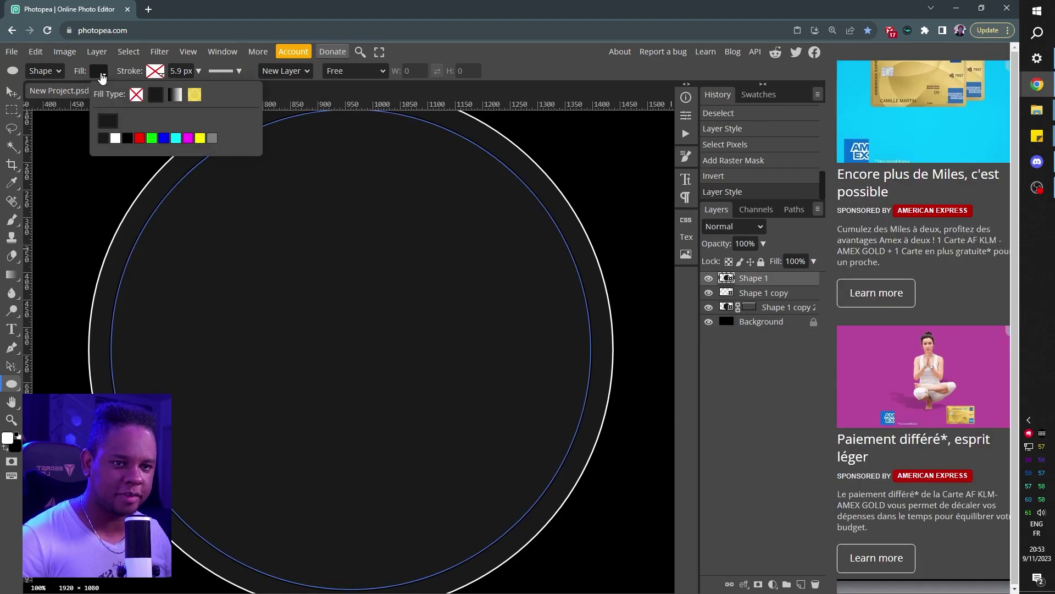
{"action": "left_click", "coordinate": [136, 95]}
{"action": "left_click", "coordinate": [153, 75]}
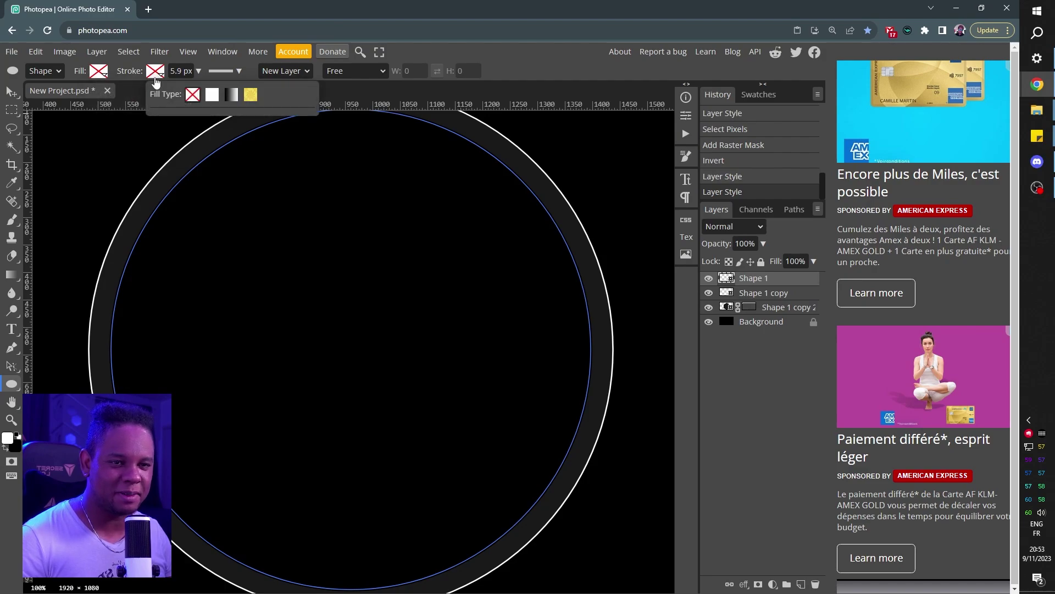
{"action": "left_click", "coordinate": [211, 95]}
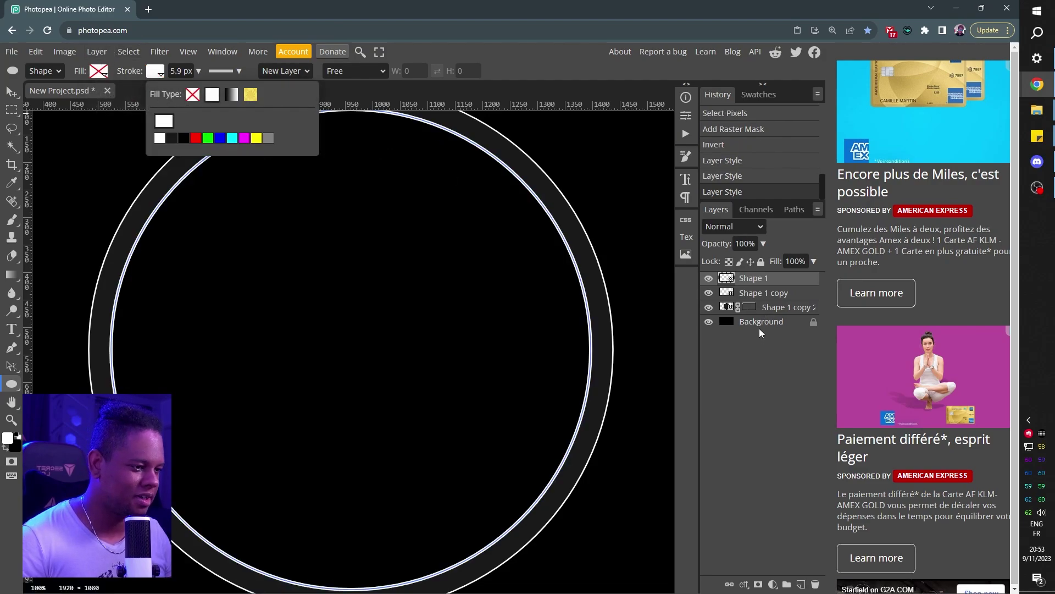
{"action": "left_click", "coordinate": [784, 325]}
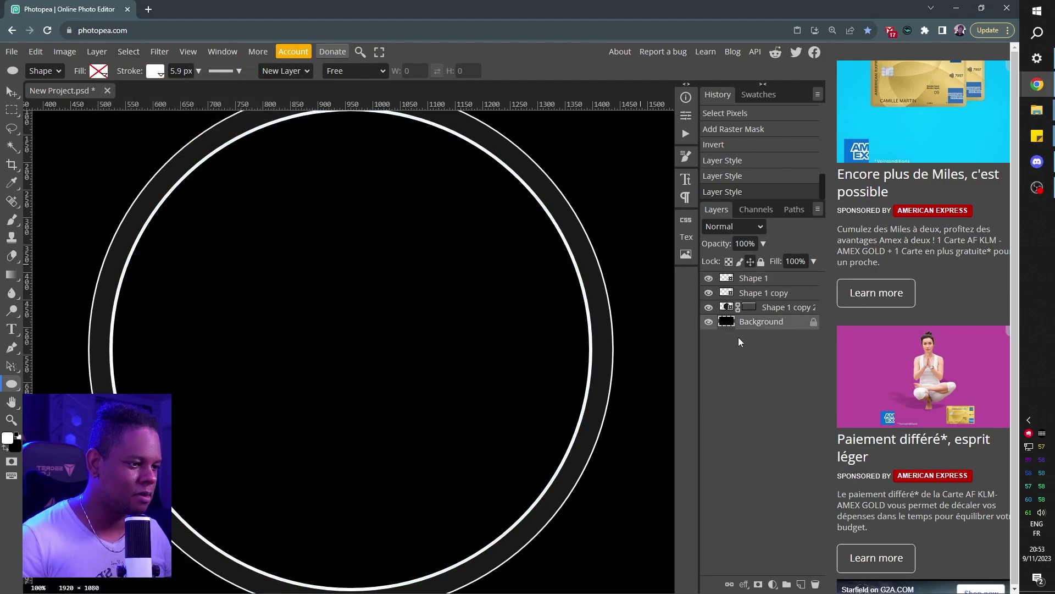
{"action": "key", "text": "ctrl+minus"}
{"action": "left_click", "coordinate": [749, 306]}
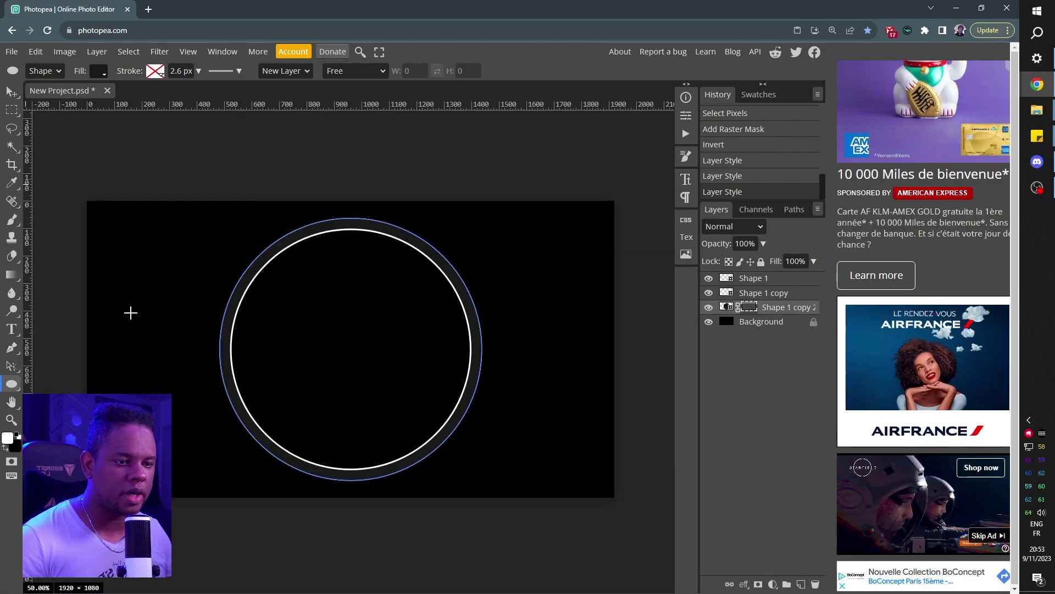
Draw a 3-sided polygon as a large downward-pointing triangle over the canvas's upper left
{"action": "left_click", "coordinate": [11, 383]}
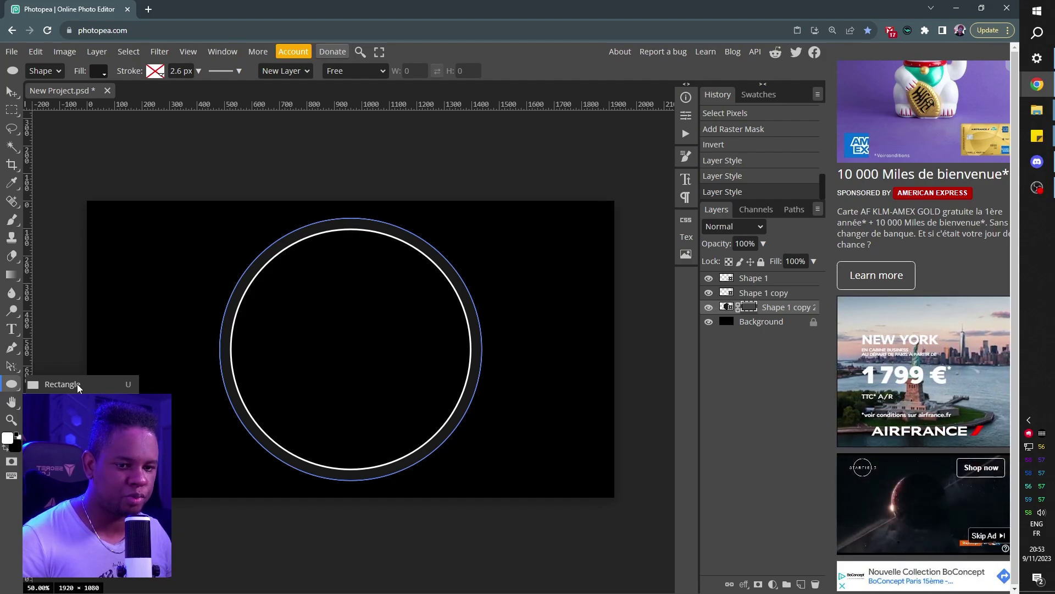
{"action": "left_click", "coordinate": [60, 417]}
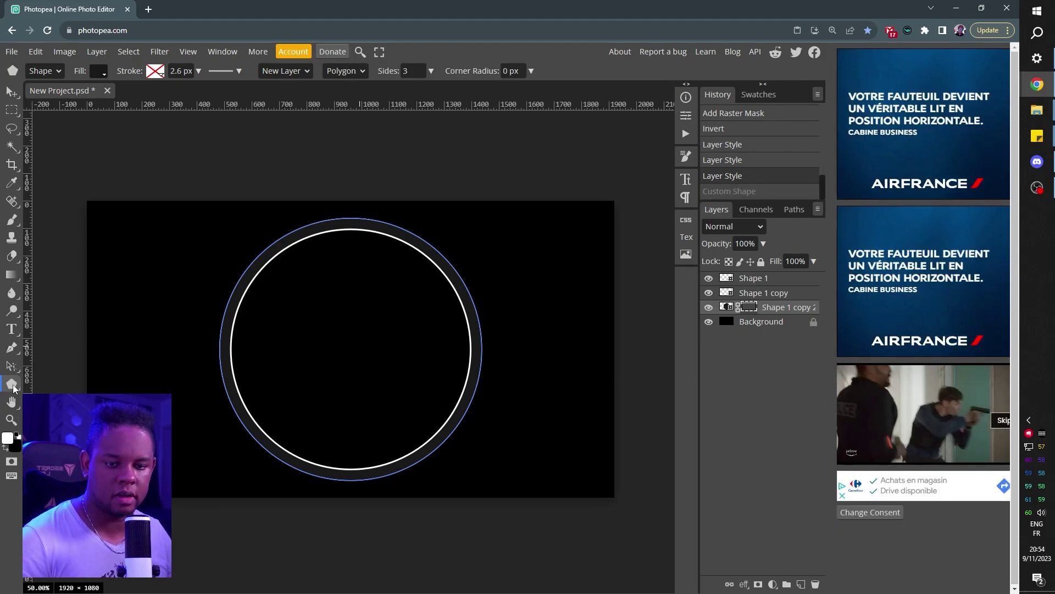
{"action": "left_click", "coordinate": [413, 72]}
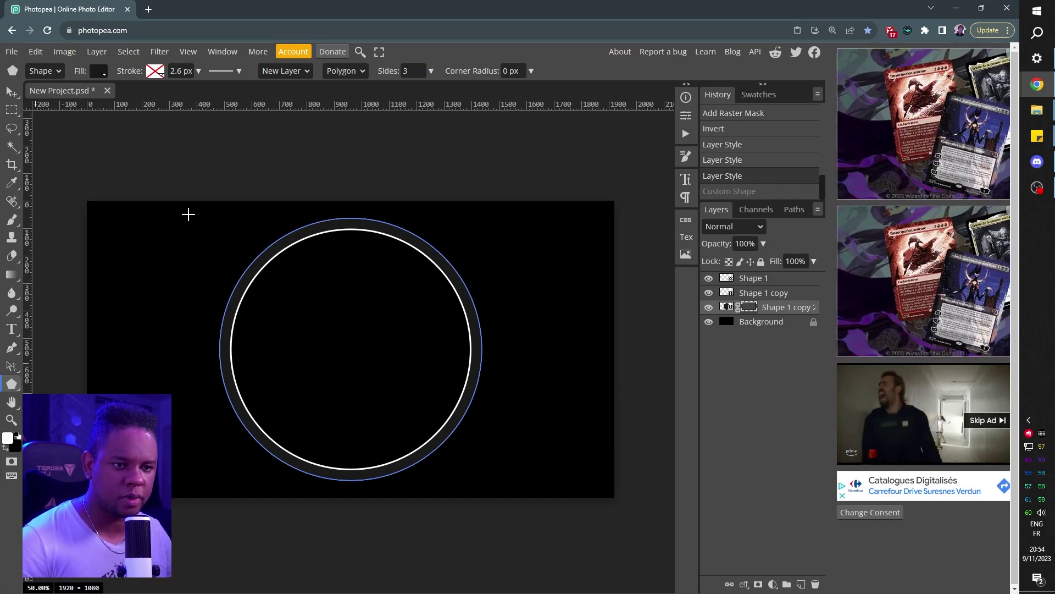
{"action": "left_click_drag", "start_coordinate": [188, 214], "coordinate": [191, 348]}
Centre the triangle horizontally on the canvas and move Shape 2 above Shape 1 copy
{"action": "key", "text": "ctrl+a"}
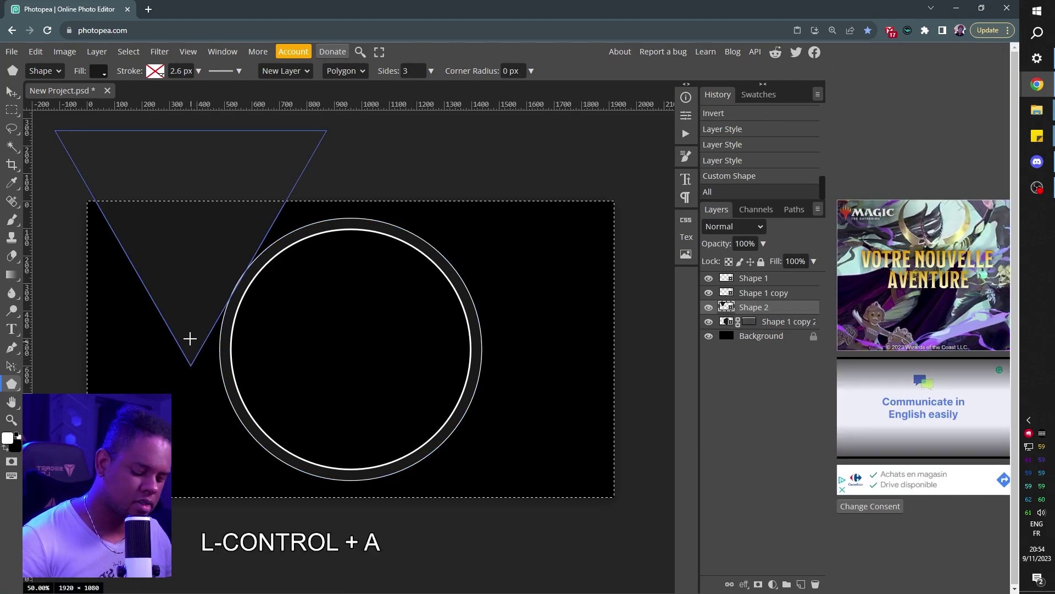
{"action": "key", "text": "v"}
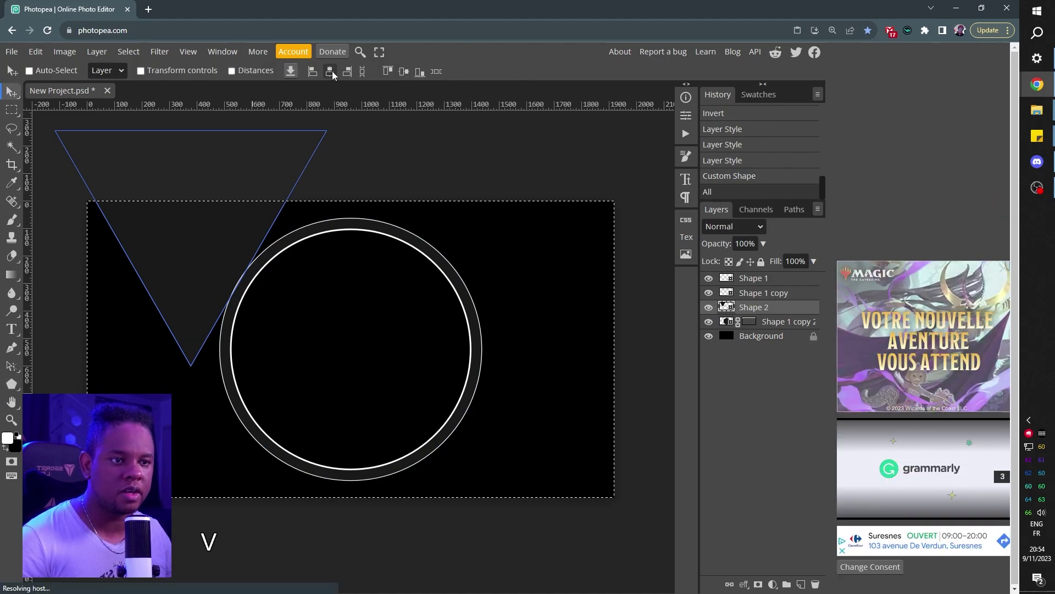
{"action": "left_click", "coordinate": [403, 72]}
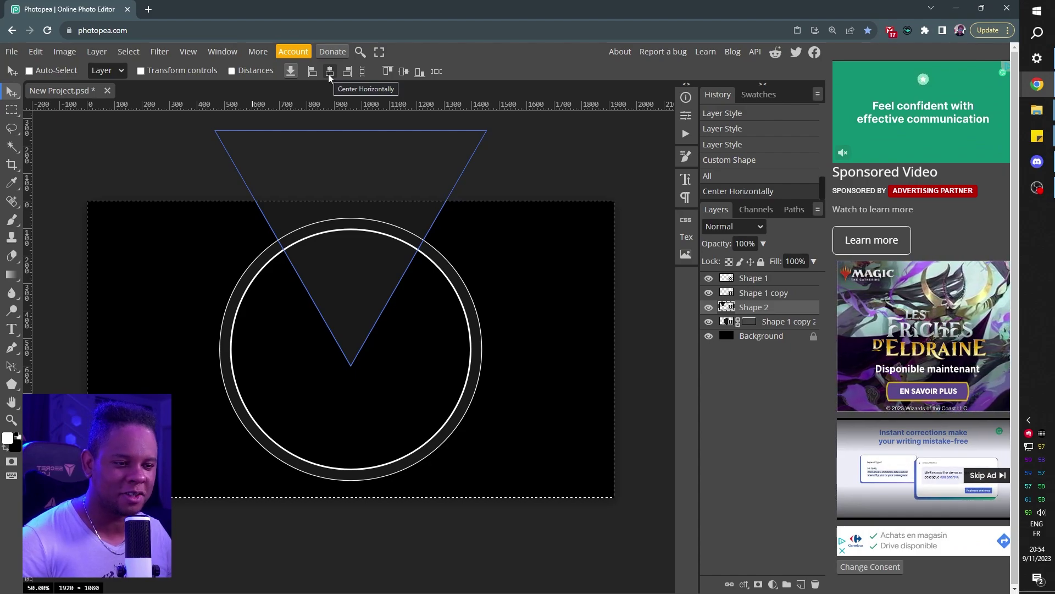
{"action": "key", "text": "ctrl"}
{"action": "key", "text": "ctrl+d"}
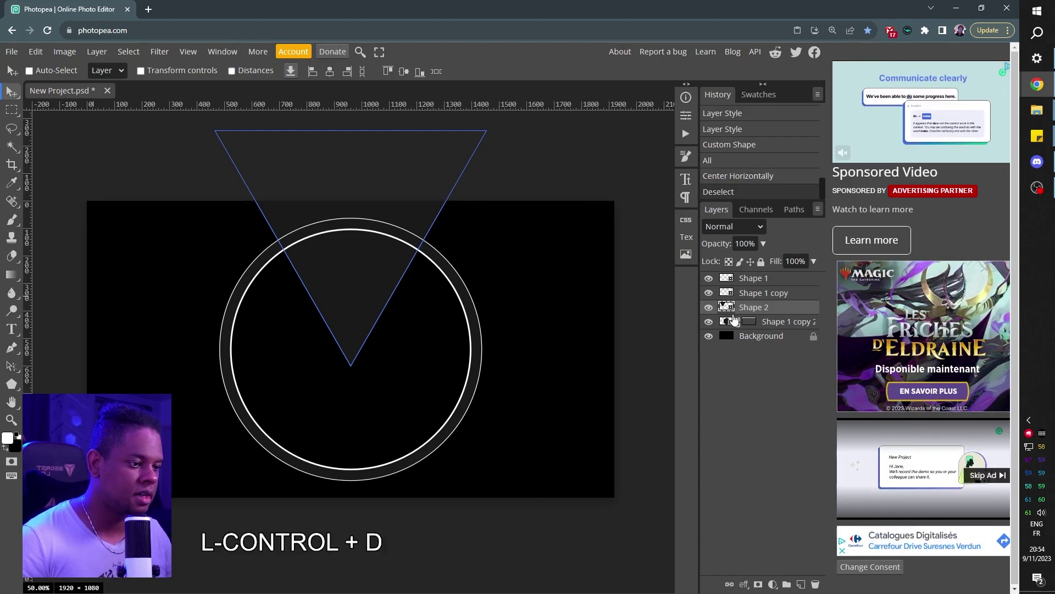
{"action": "left_click_drag", "start_coordinate": [758, 314], "coordinate": [758, 290]}
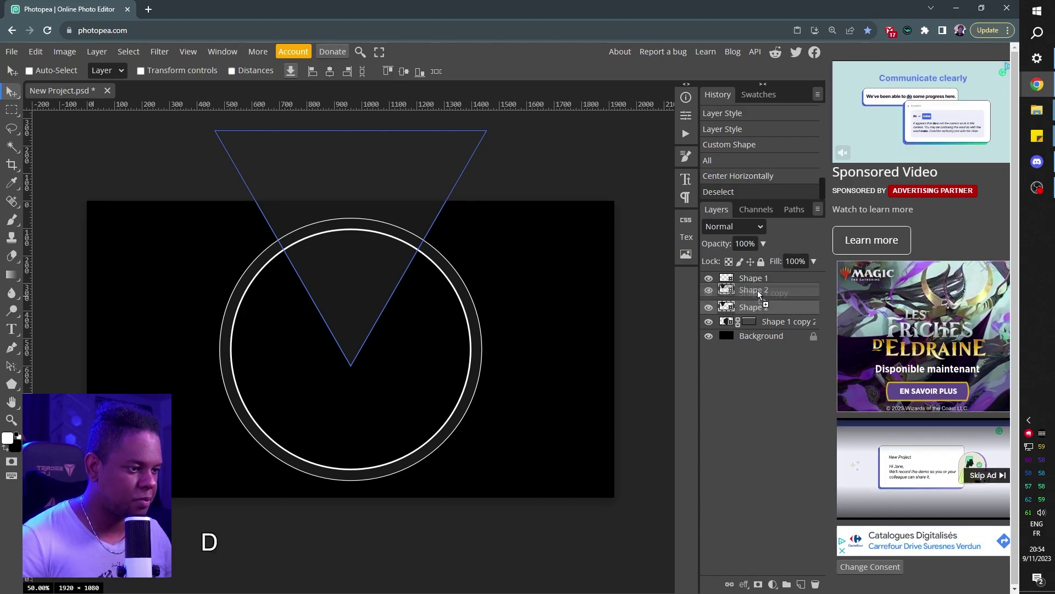
Fill the triangle with a dark grey chosen in the Color Picker
{"action": "key", "text": "u"}
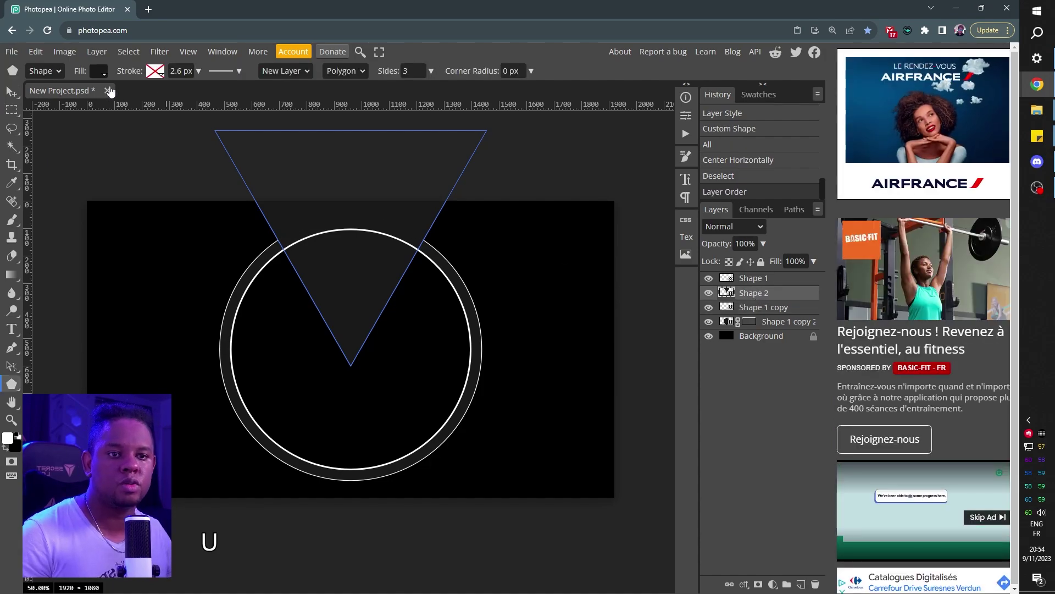
{"action": "left_click", "coordinate": [101, 71]}
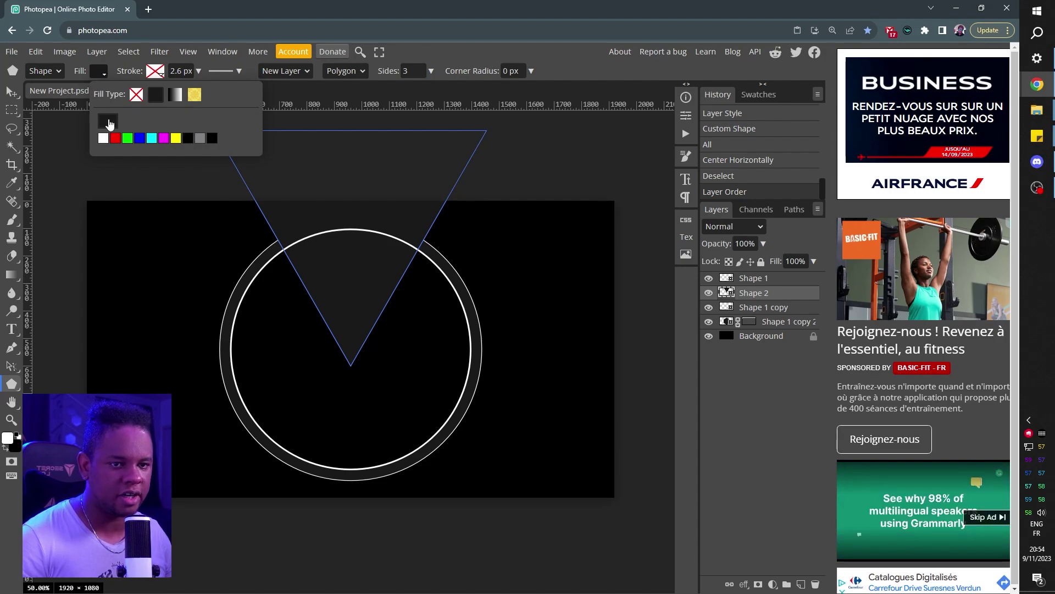
{"action": "left_click", "coordinate": [108, 122]}
{"action": "left_click", "coordinate": [94, 288]}
{"action": "key", "text": "Return"}
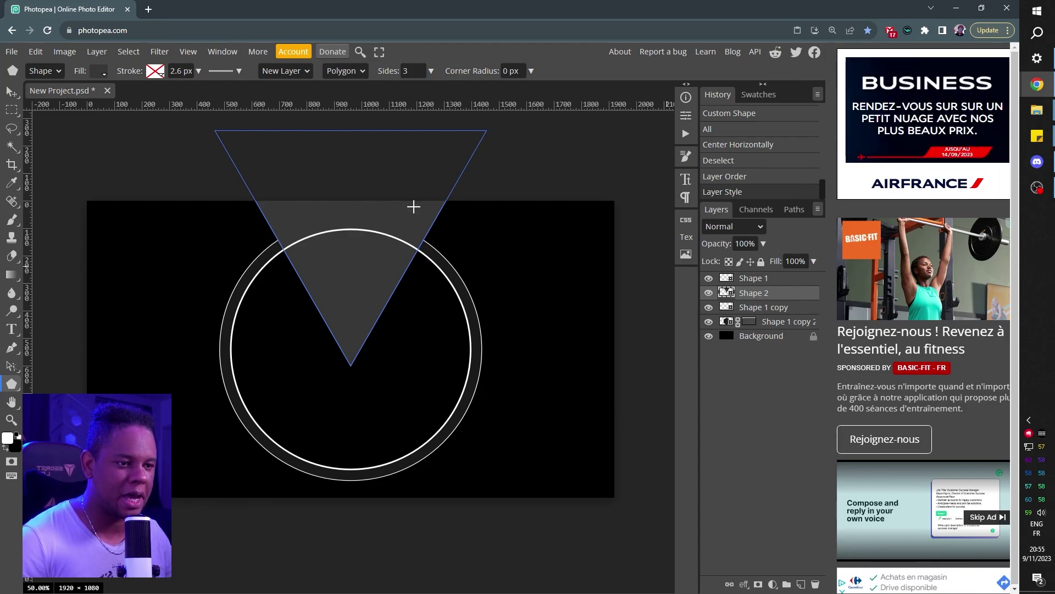
Reset default colours and copy Shape 1 copy 2's circular layer mask onto Shape 2
{"action": "left_click", "coordinate": [775, 321]}
{"action": "key", "text": "d"}
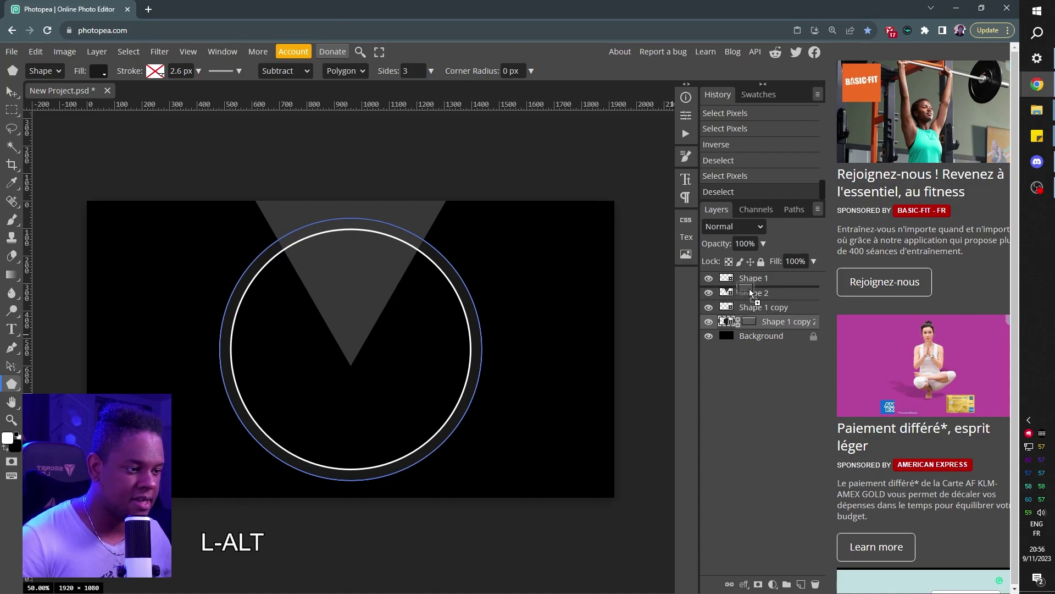
{"action": "left_click_drag", "start_coordinate": [750, 288], "coordinate": [751, 293]}
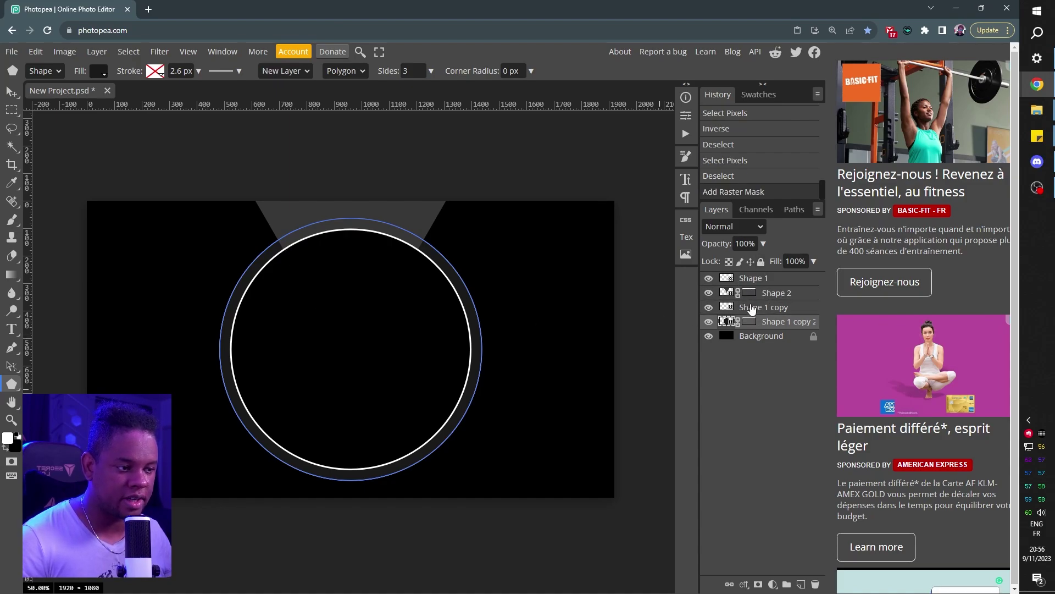
Load the circle as a selection on Shape 2's mask and invert it to the outside area
{"action": "left_click", "coordinate": [748, 295], "text": "alt"}
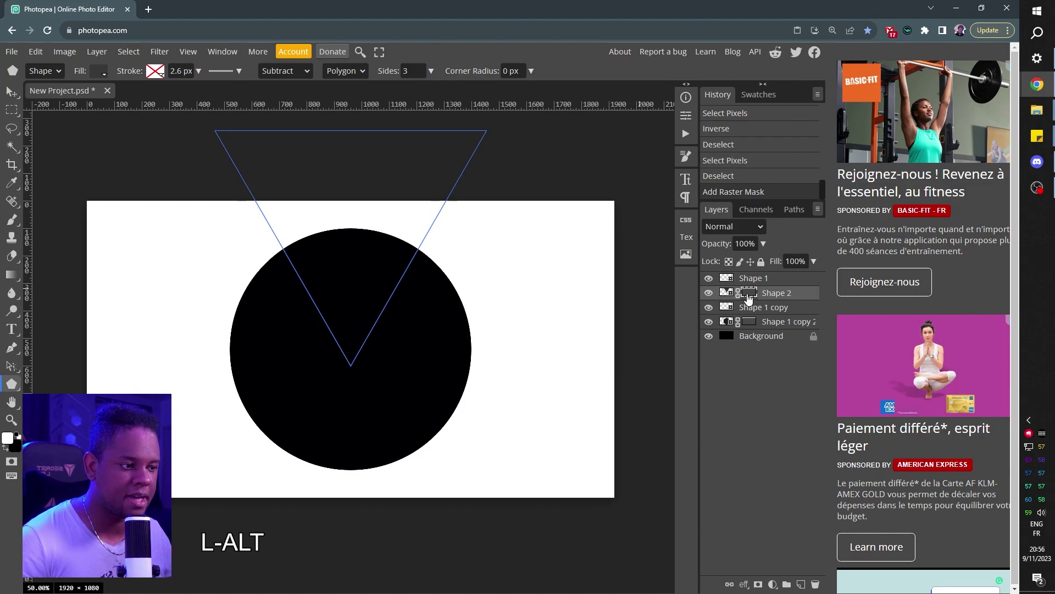
{"action": "left_click", "coordinate": [749, 297], "text": "alt"}
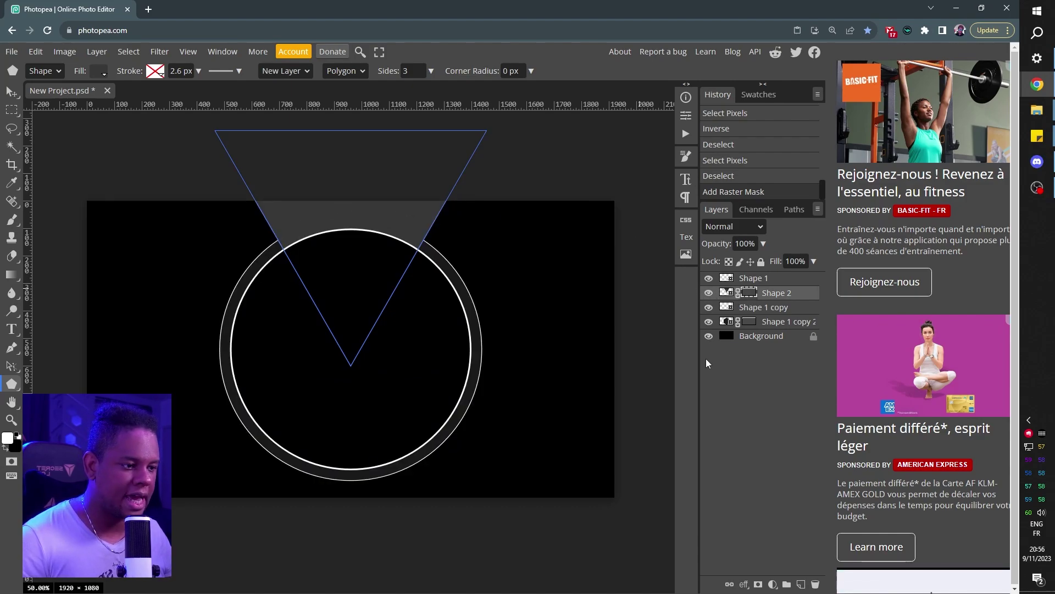
{"action": "left_click", "coordinate": [726, 323], "text": "ctrl"}
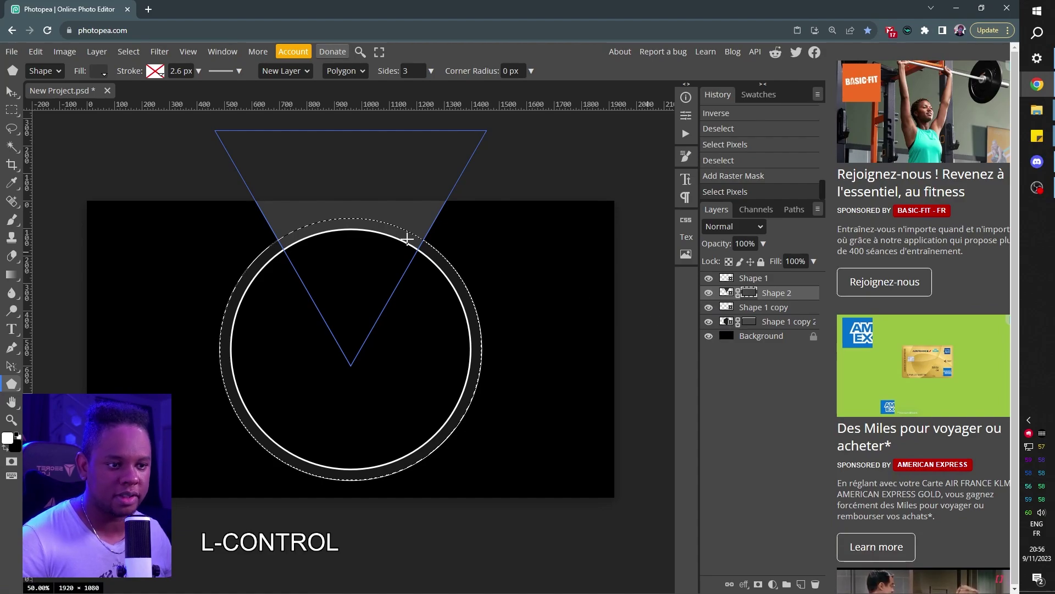
{"action": "left_click", "coordinate": [749, 293], "text": "alt"}
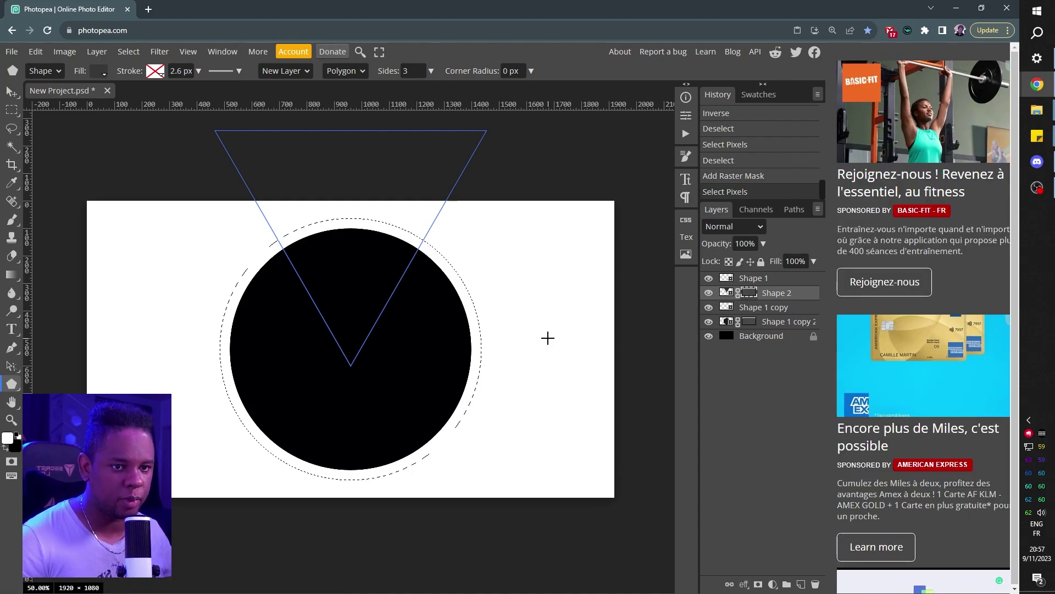
{"action": "key", "text": "ctrl+shift+i"}
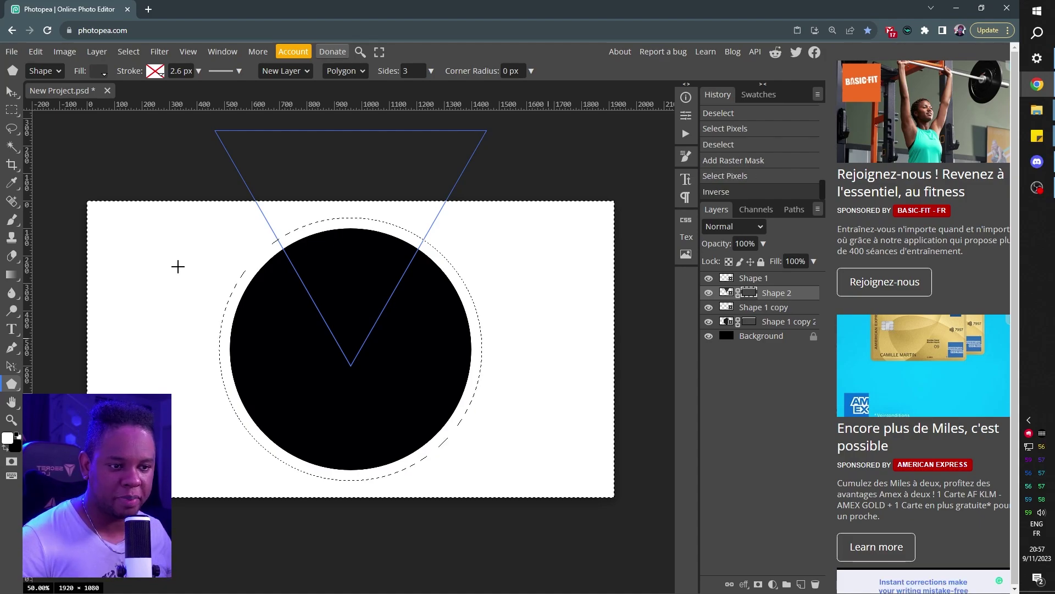
Fill the selected area outside the circle with black using the Paint Bucket, then deselect
{"action": "key", "text": "b"}
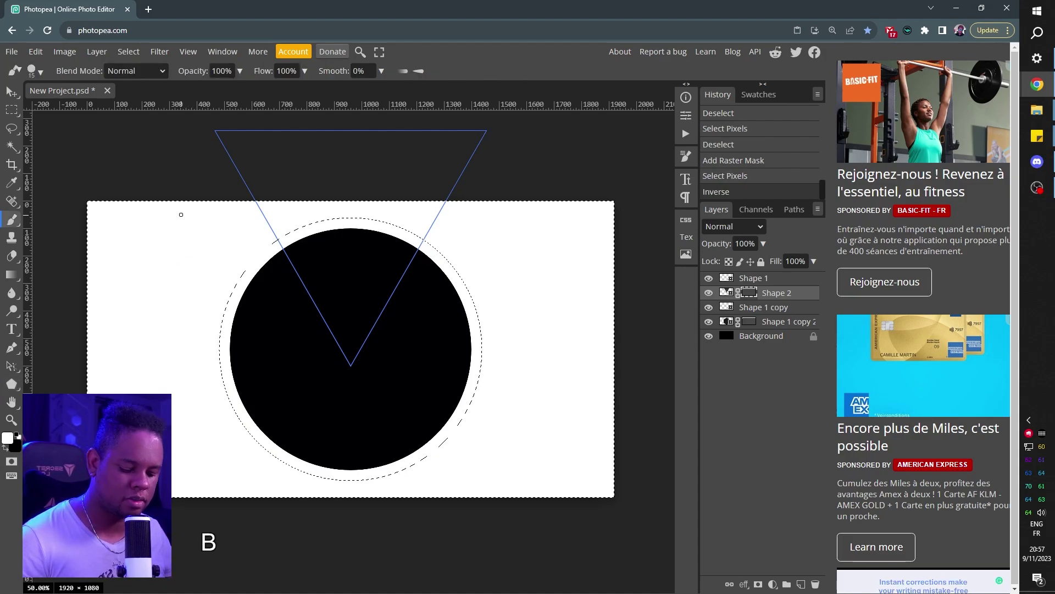
{"action": "left_click_drag", "start_coordinate": [181, 214], "coordinate": [173, 246]}
{"action": "key", "text": "x"}
{"action": "key", "text": "ctrl"}
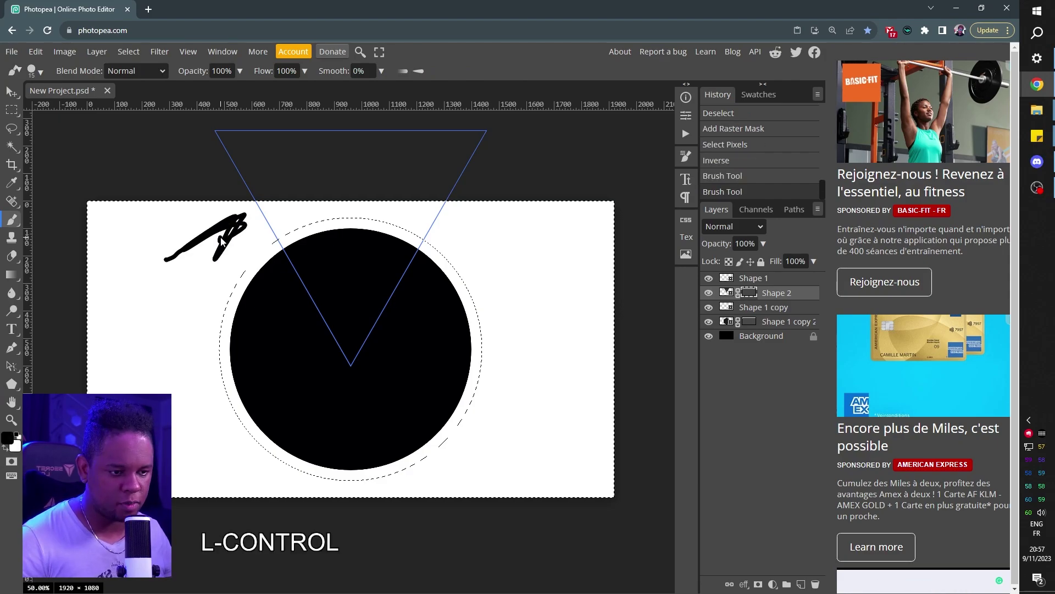
{"action": "key", "text": "ctrl+z"}
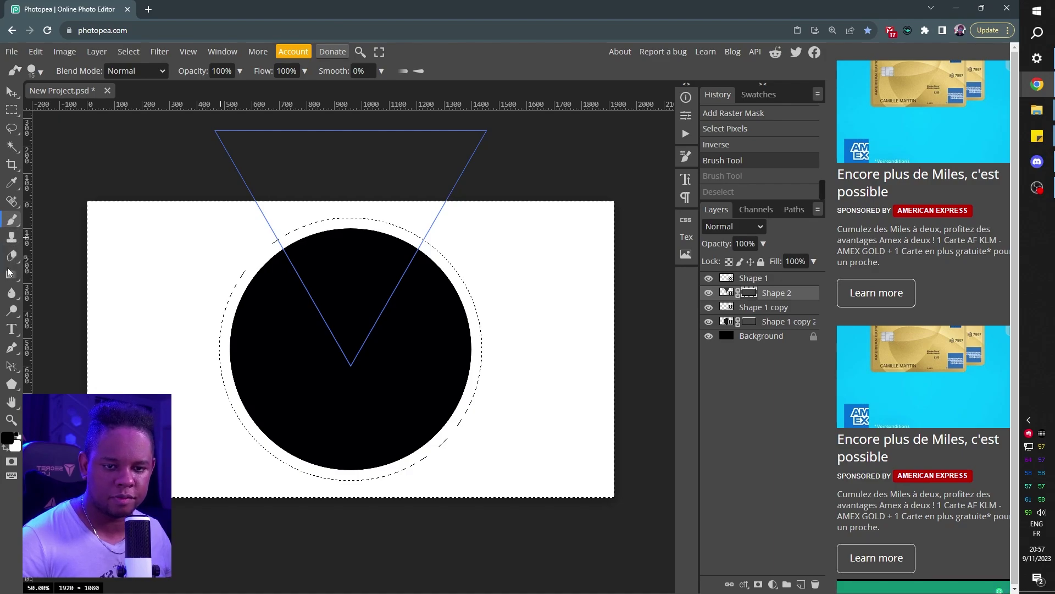
{"action": "left_click", "coordinate": [11, 274]}
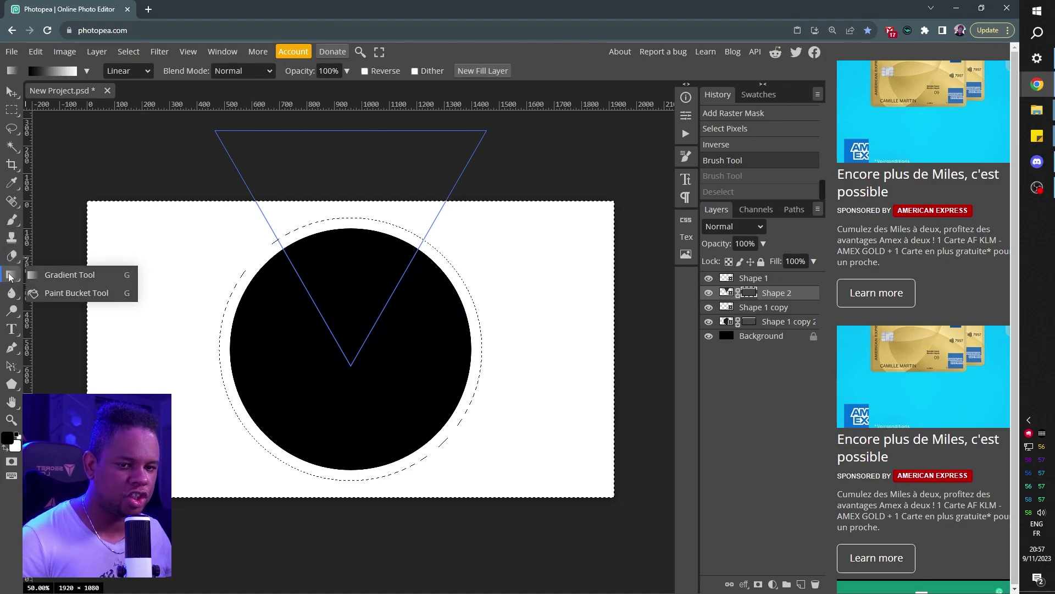
{"action": "left_click", "coordinate": [67, 288]}
{"action": "left_click", "coordinate": [6, 444]}
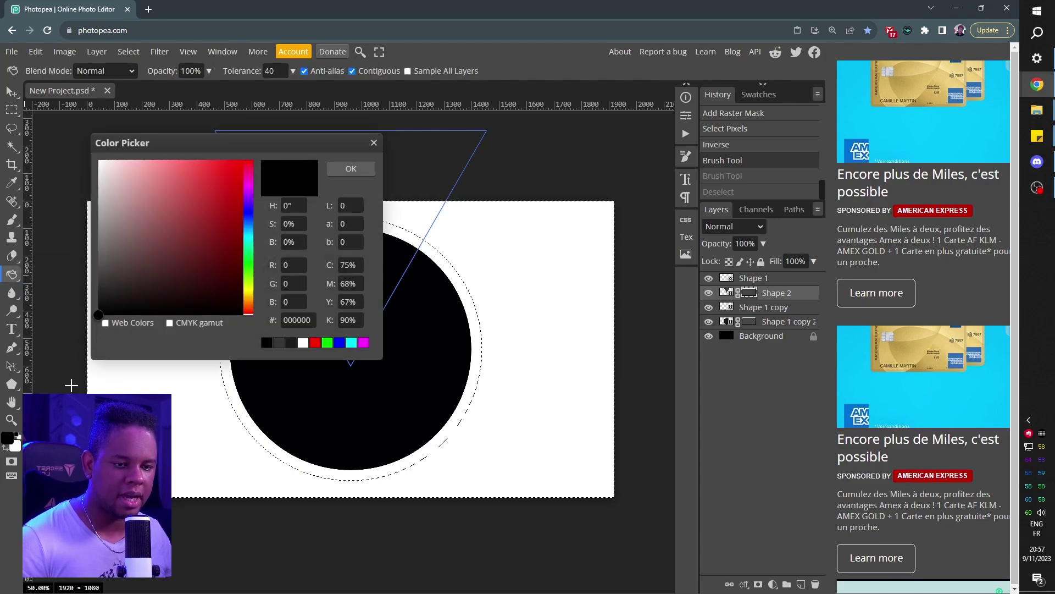
{"action": "left_click", "coordinate": [348, 169]}
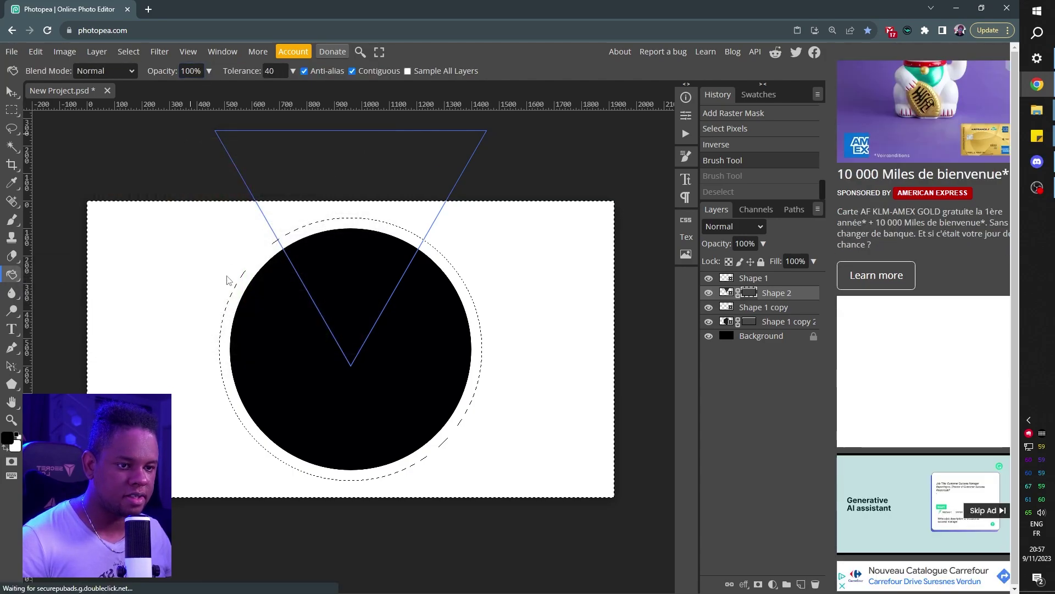
{"action": "left_click", "coordinate": [205, 240]}
{"action": "key", "text": "ctrl+d"}
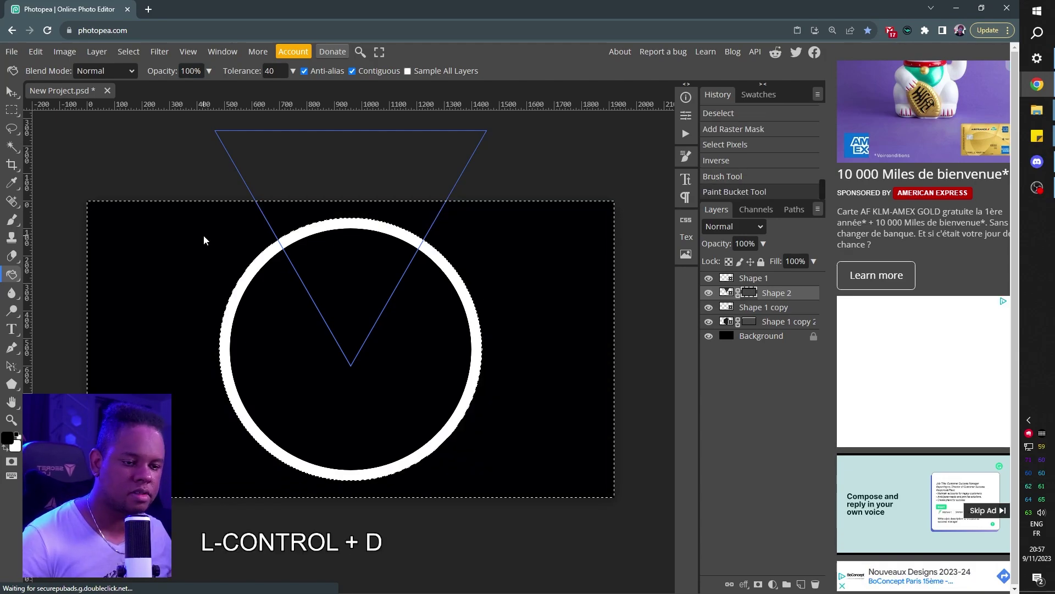
Recolour Shape 2's top arc to mid grey 565656
{"action": "left_click", "coordinate": [750, 293], "text": "alt"}
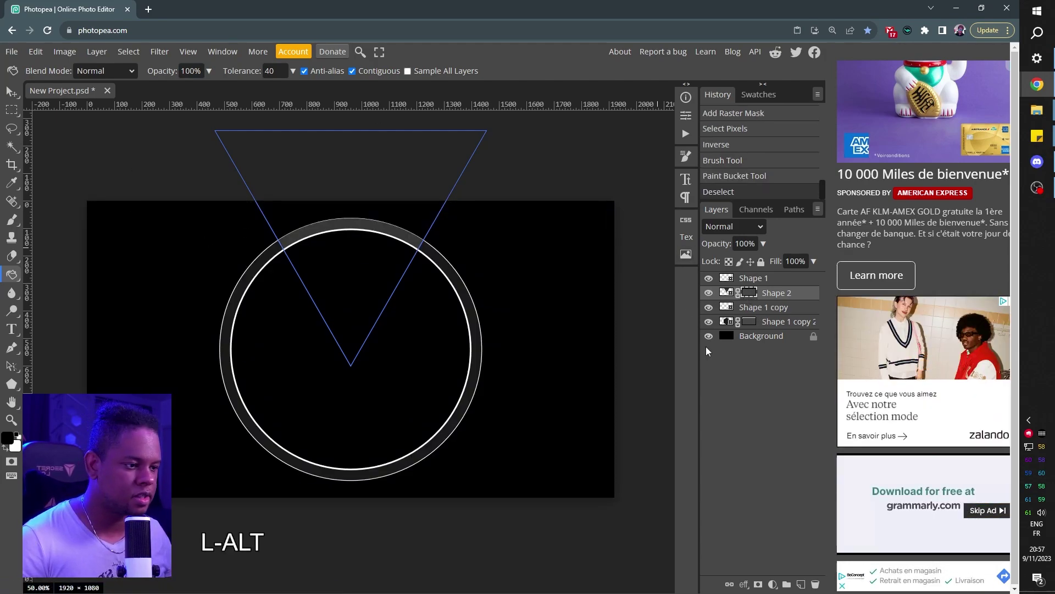
{"action": "left_click", "coordinate": [704, 413]}
{"action": "left_click", "coordinate": [764, 297]}
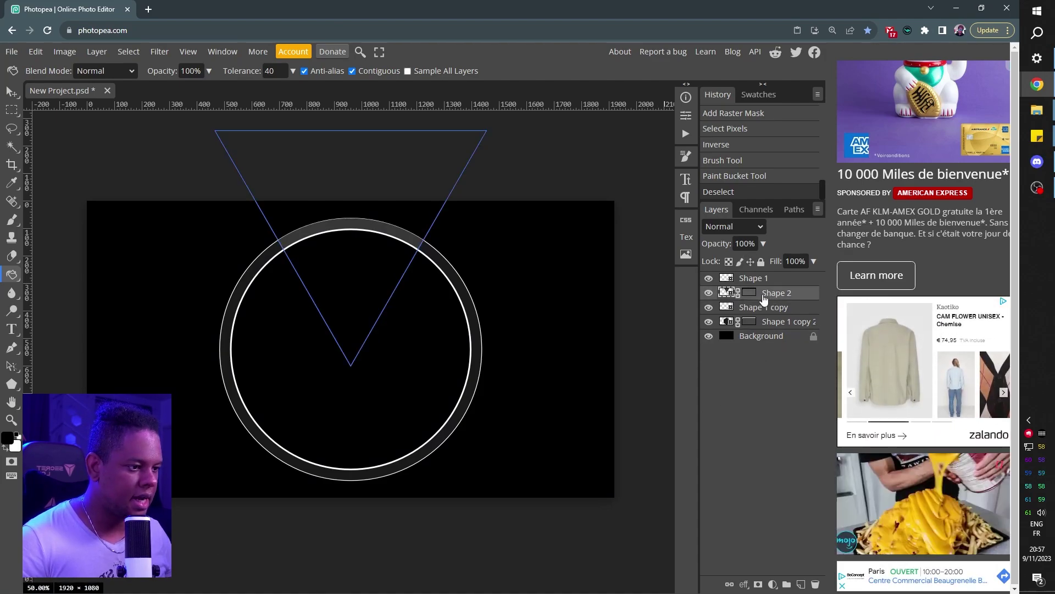
{"action": "double_click", "coordinate": [724, 297]}
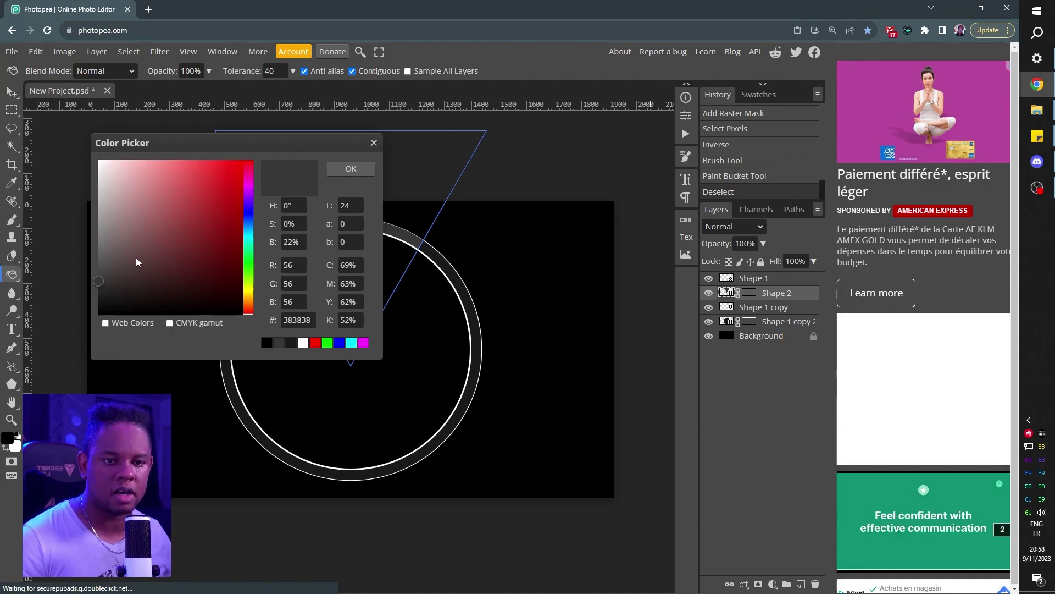
{"action": "left_click", "coordinate": [98, 262]}
{"action": "left_click", "coordinate": [351, 168]}
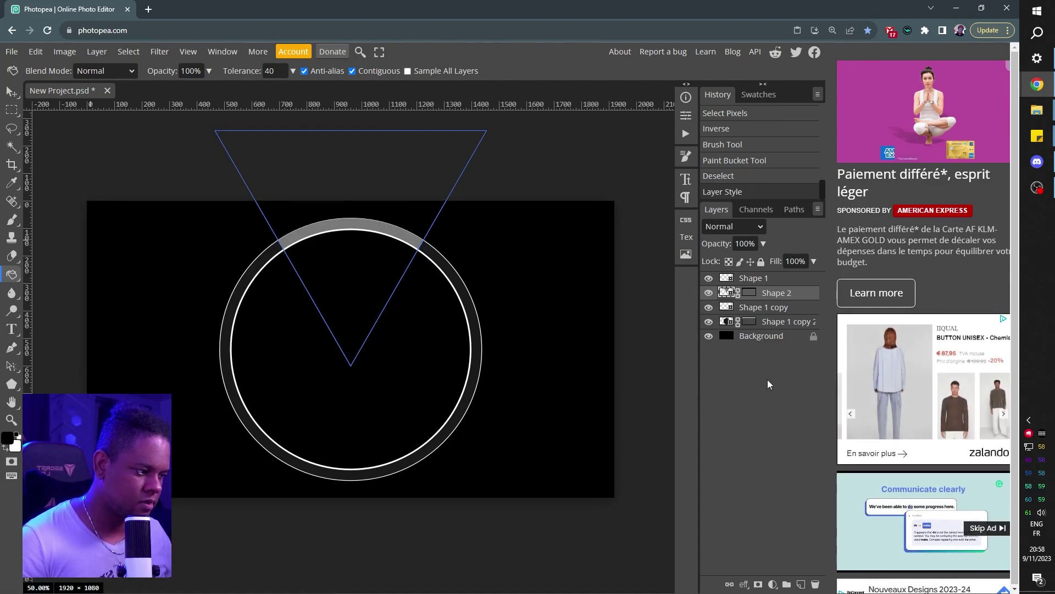
Invert the Background layer from black to white
{"action": "left_click", "coordinate": [755, 336]}
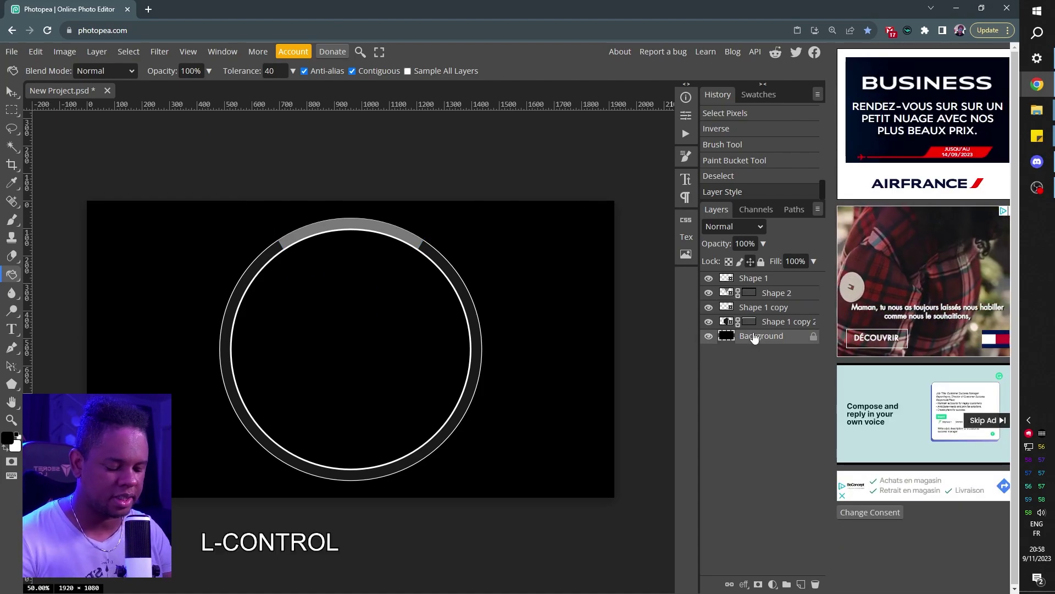
{"action": "key", "text": "ctrl+i"}
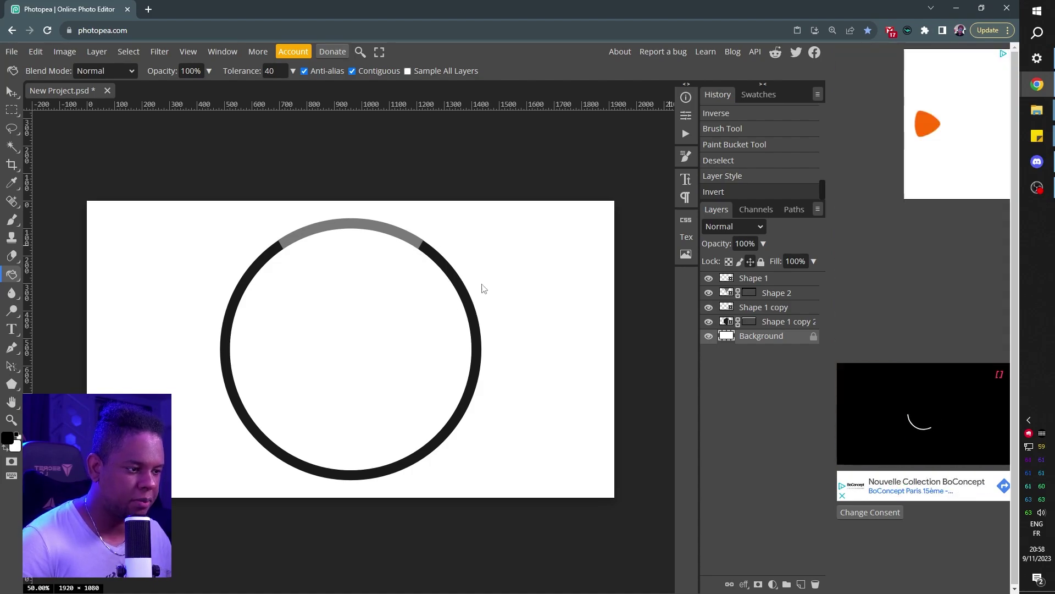
{"action": "left_click", "coordinate": [781, 323]}
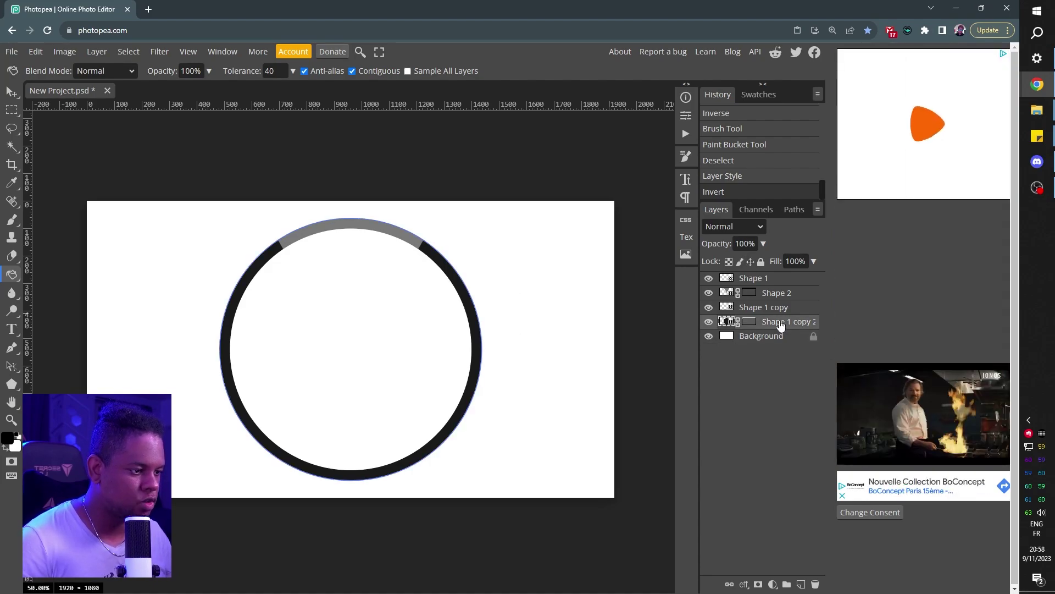
Apply a Drop Shadow effect to Shape 1 copy 2: size 33 px, Normal blend, 44% opacity
{"action": "left_click", "coordinate": [745, 585]}
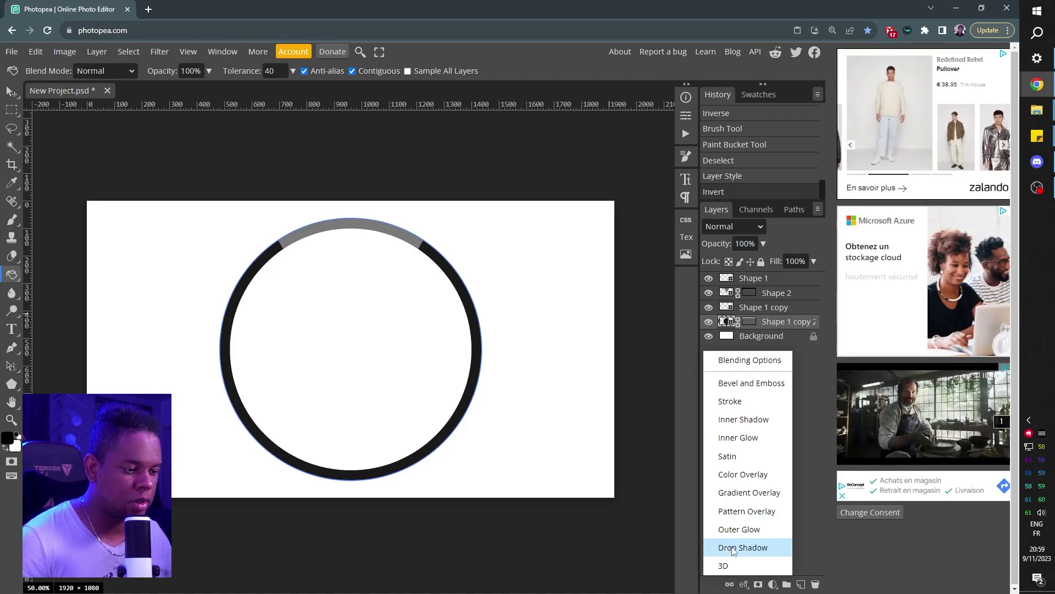
{"action": "left_click", "coordinate": [734, 548]}
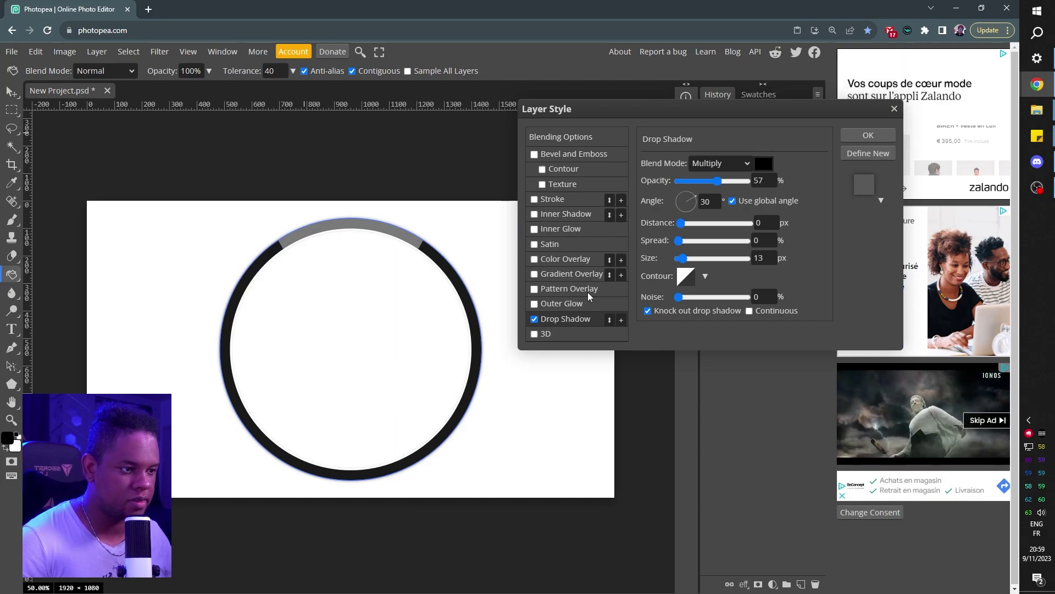
{"action": "left_click_drag", "start_coordinate": [687, 262], "coordinate": [692, 261]}
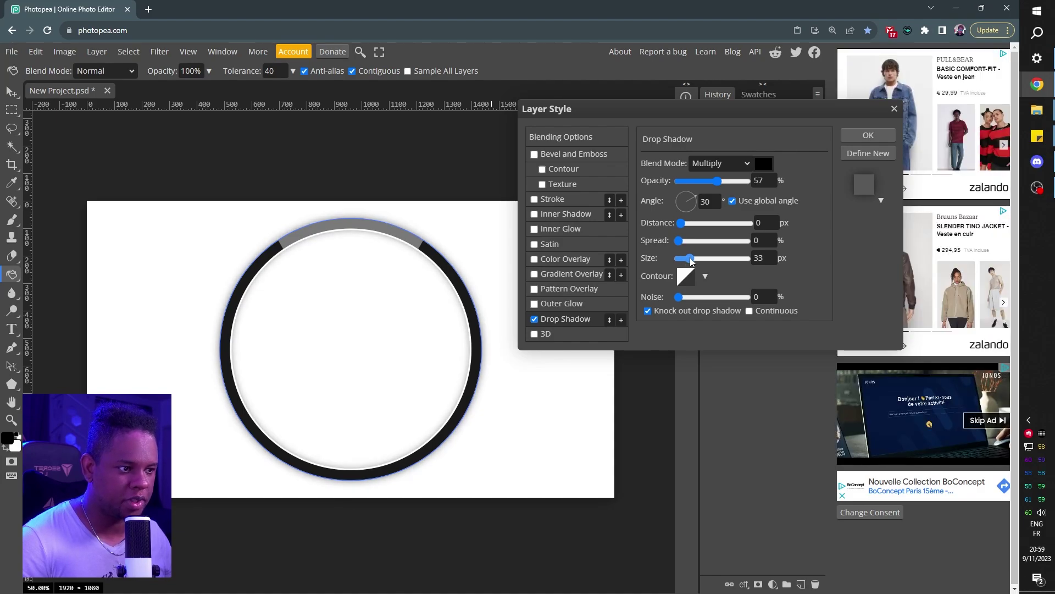
{"action": "mouse_move", "coordinate": [717, 180]}
{"action": "left_mouse_down"}
{"action": "mouse_move", "coordinate": [746, 181]}
{"action": "mouse_move", "coordinate": [712, 190]}
{"action": "left_mouse_up"}
{"action": "left_click", "coordinate": [734, 163]}
{"action": "left_click", "coordinate": [720, 177]}
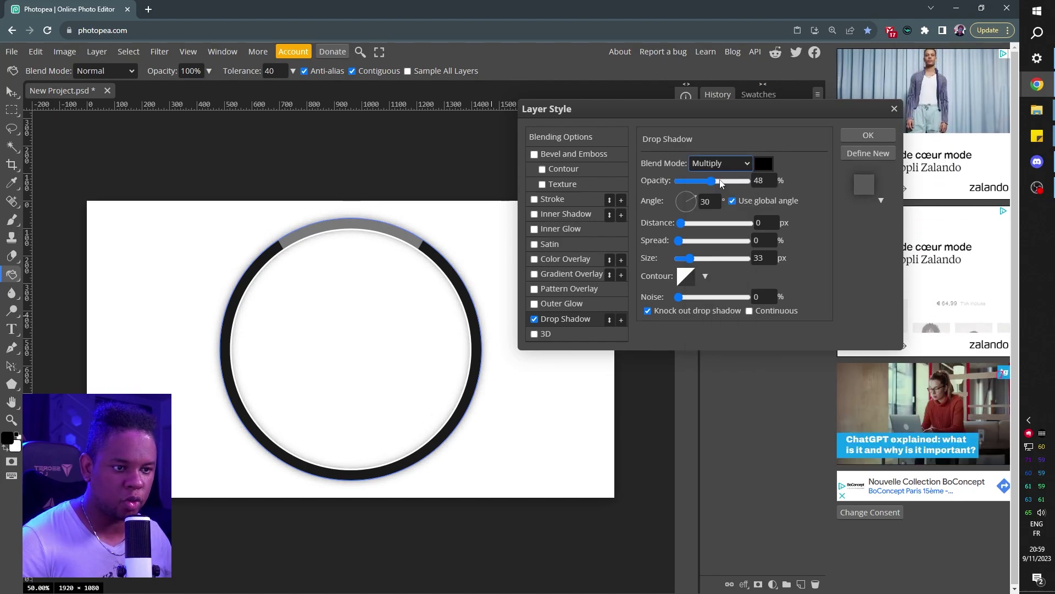
{"action": "left_click", "coordinate": [709, 181]}
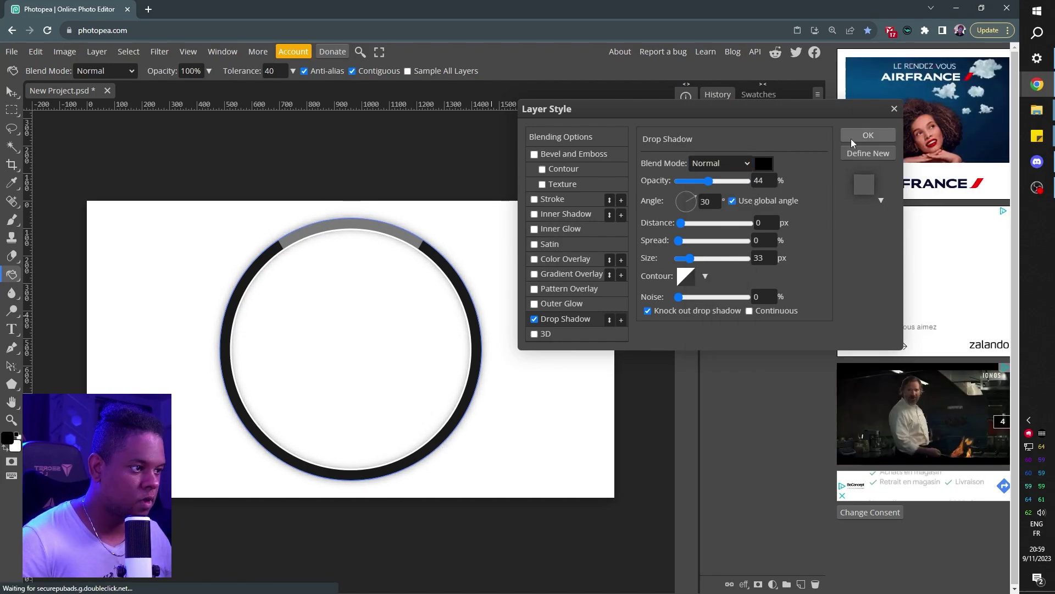
{"action": "left_click", "coordinate": [851, 138]}
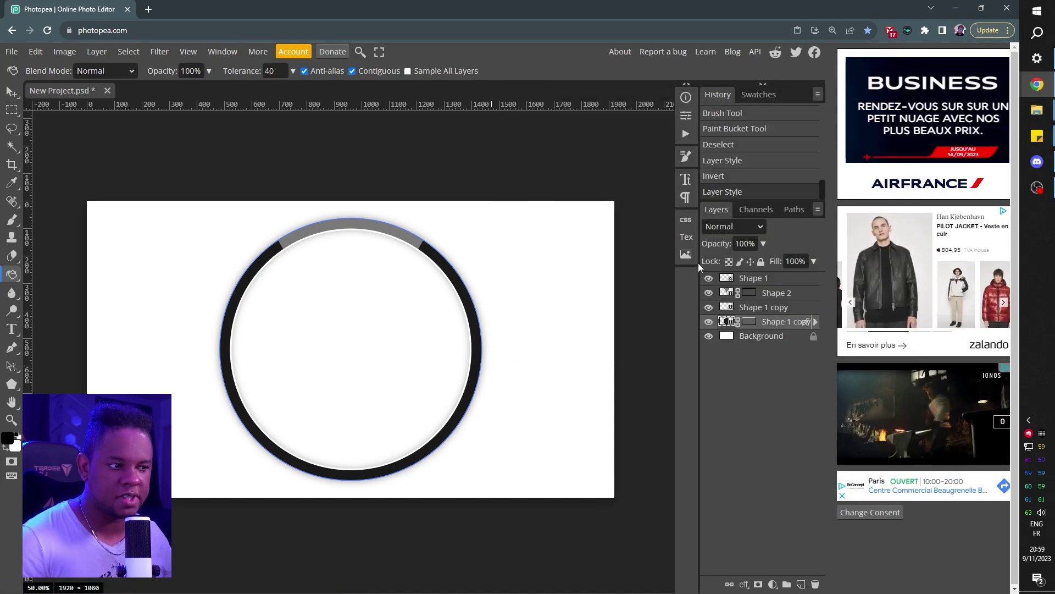
Lower the Fill of the ring layer and of Shape 2 to 64%
{"action": "left_click", "coordinate": [814, 262]}
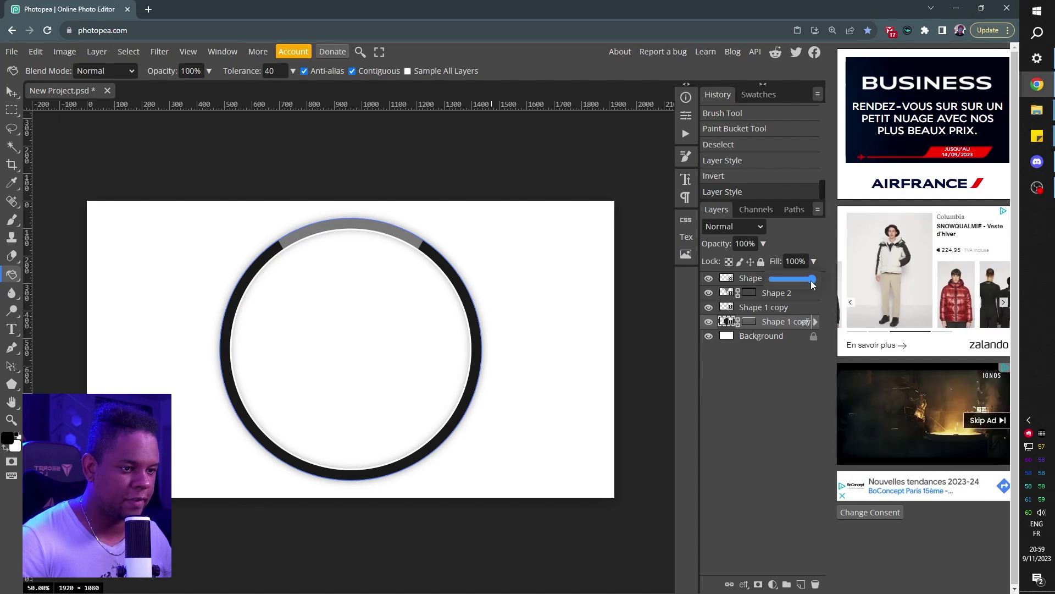
{"action": "left_click_drag", "start_coordinate": [813, 281], "coordinate": [798, 280]}
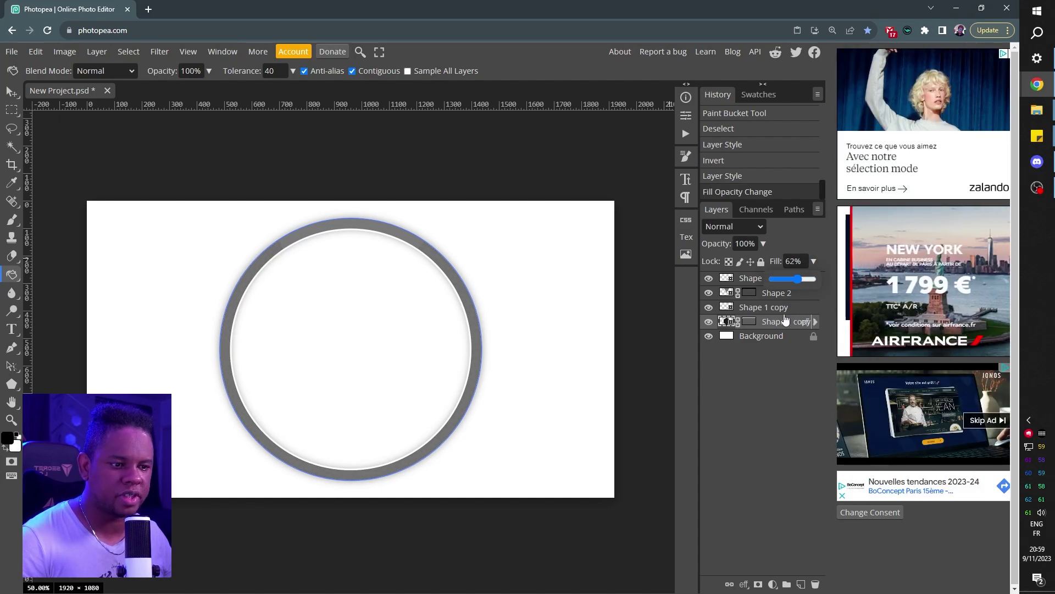
{"action": "left_click", "coordinate": [766, 307]}
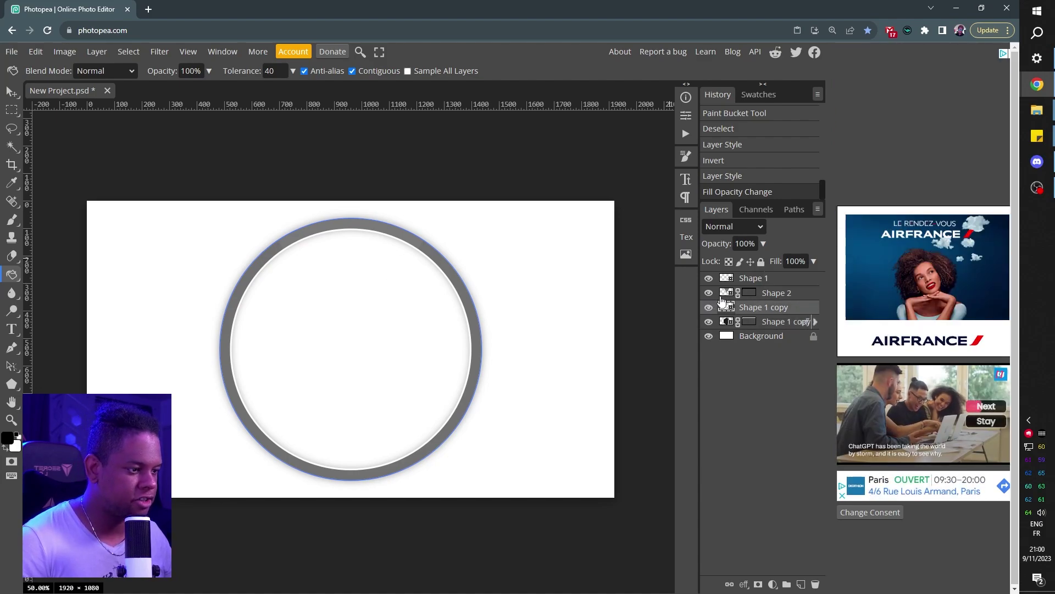
{"action": "left_click", "coordinate": [779, 293]}
{"action": "left_click", "coordinate": [814, 261]}
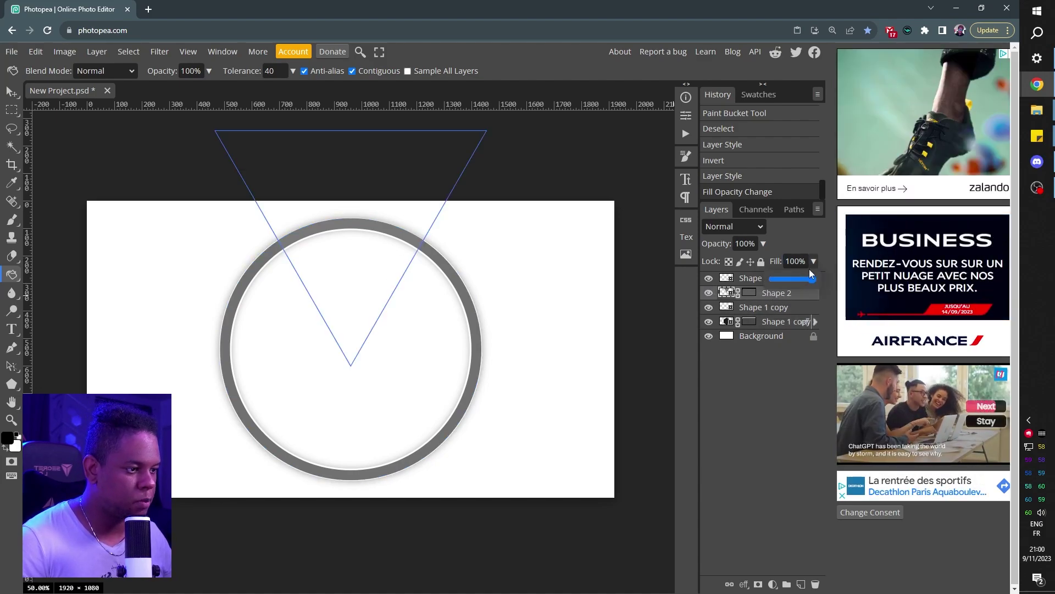
{"action": "left_click_drag", "start_coordinate": [806, 279], "coordinate": [798, 279]}
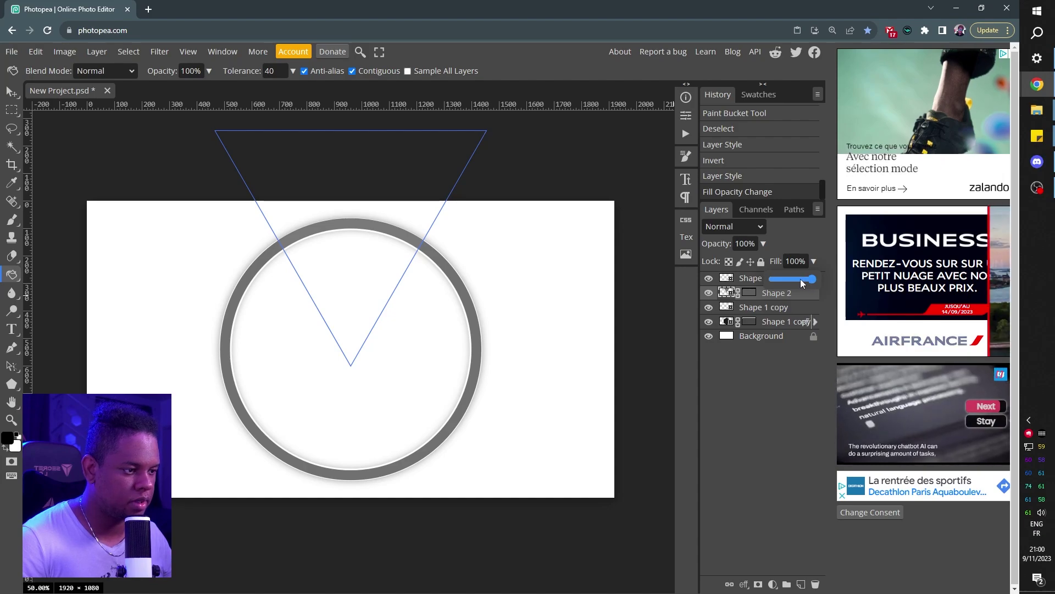
Confirm a lighter grey for Shape 2's arc and invert the Background back to black
{"action": "double_click", "coordinate": [728, 294]}
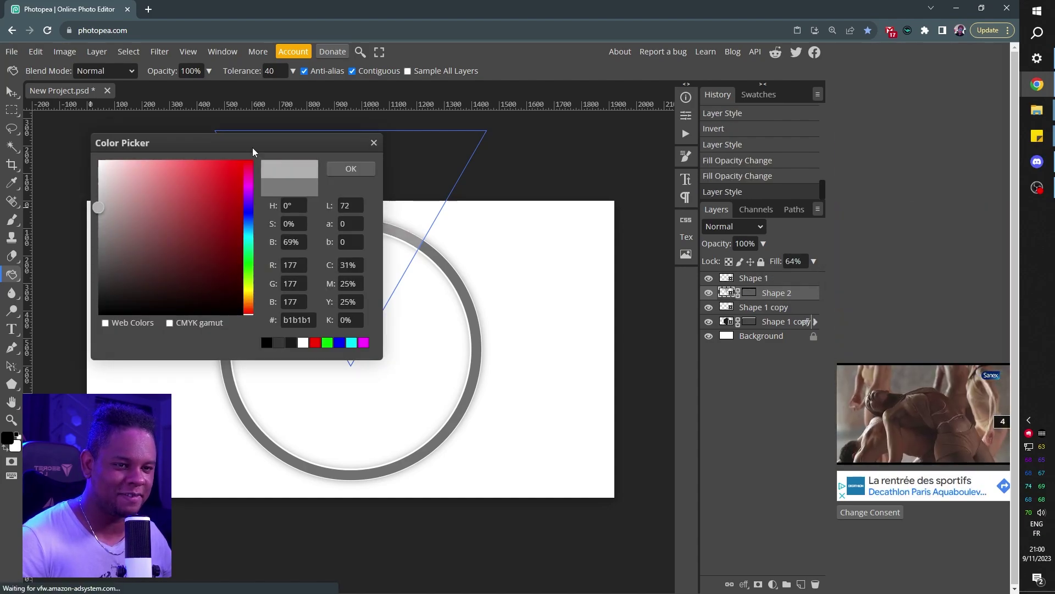
{"action": "left_click_drag", "start_coordinate": [253, 147], "coordinate": [65, 226]}
{"action": "left_click", "coordinate": [292, 186]}
{"action": "left_click", "coordinate": [752, 337]}
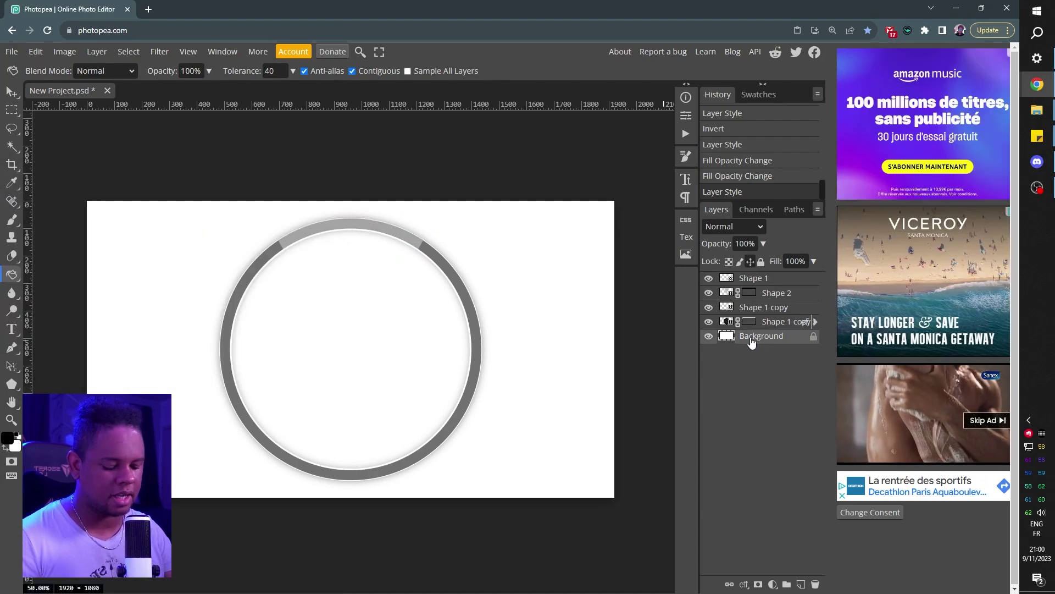
{"action": "key", "text": "ctrl+i"}
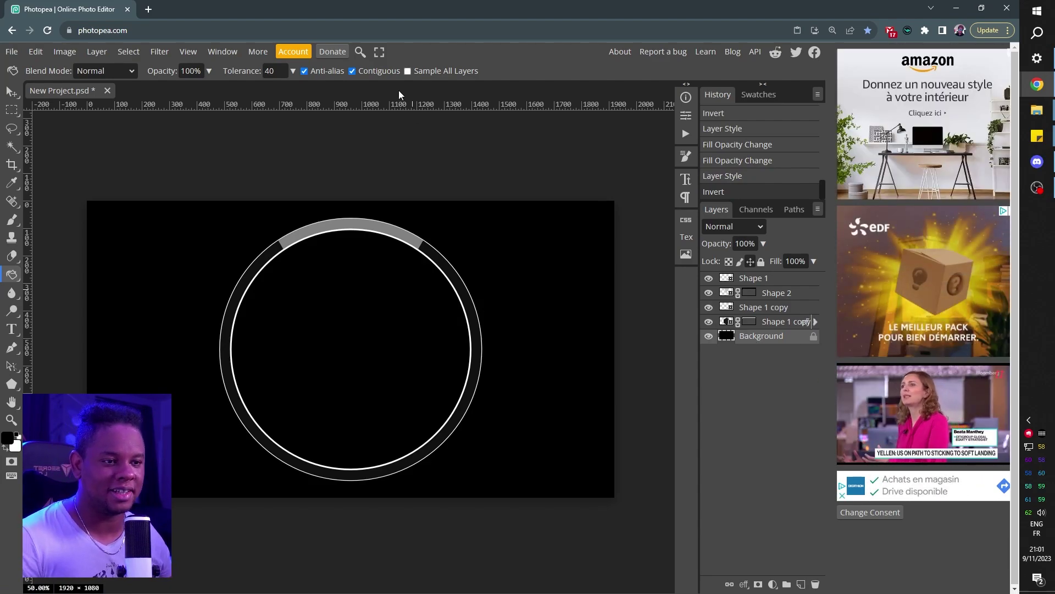
Switch the ruler units to Percent
{"action": "right_click", "coordinate": [375, 105]}
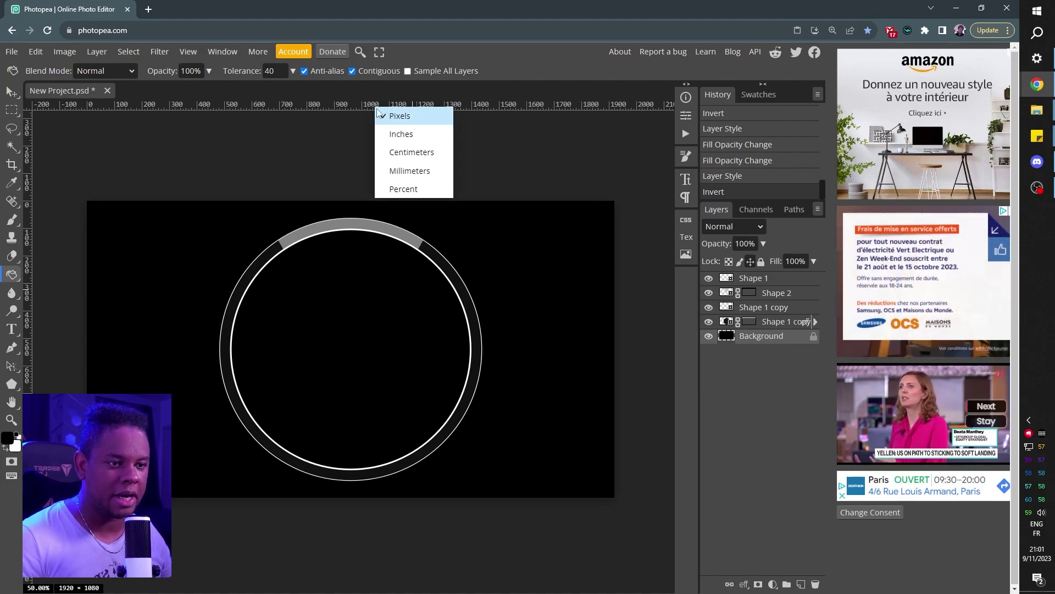
{"action": "left_click", "coordinate": [338, 104]}
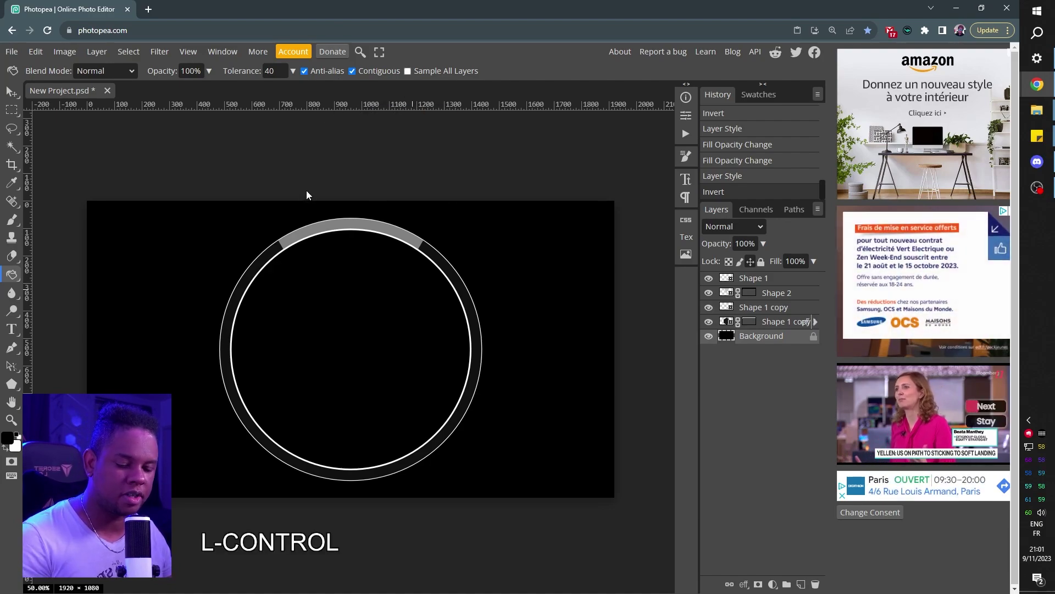
{"action": "key", "text": "ctrl+r"}
{"action": "key", "text": "ctrl+r"}
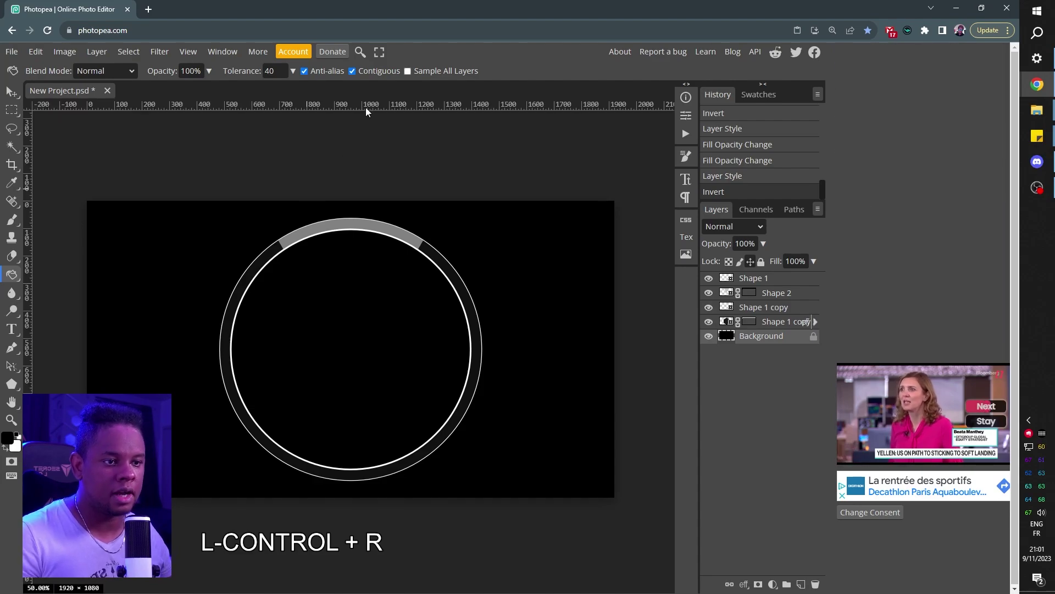
{"action": "right_click", "coordinate": [369, 105]}
{"action": "left_click", "coordinate": [396, 186]}
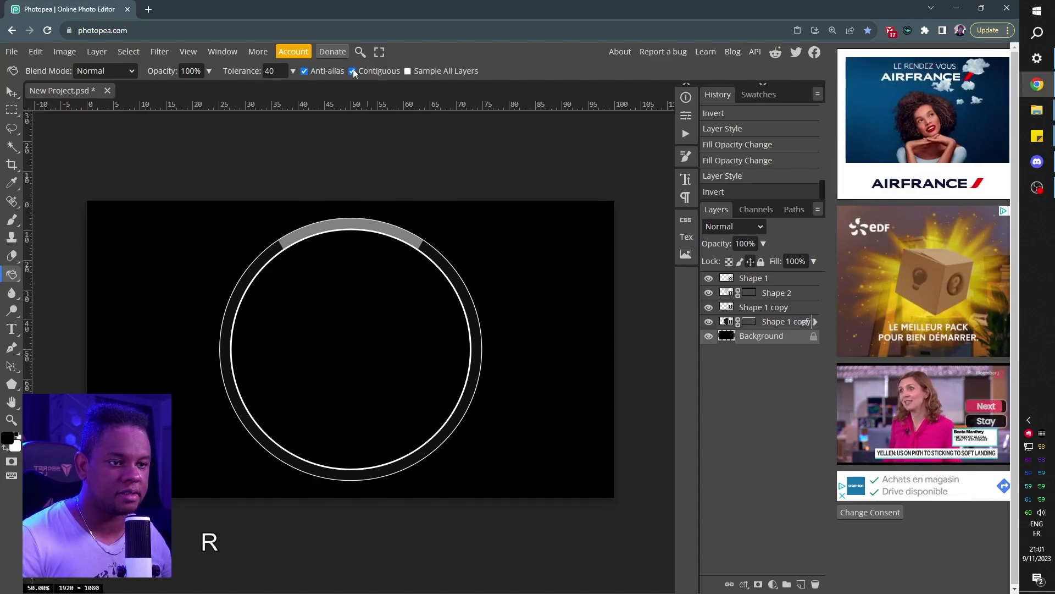
Drag a vertical and a horizontal guide to 50% so they cross at the canvas centre
{"action": "left_click_drag", "start_coordinate": [28, 239], "coordinate": [351, 240]}
{"action": "left_click_drag", "start_coordinate": [317, 331], "coordinate": [315, 351]}
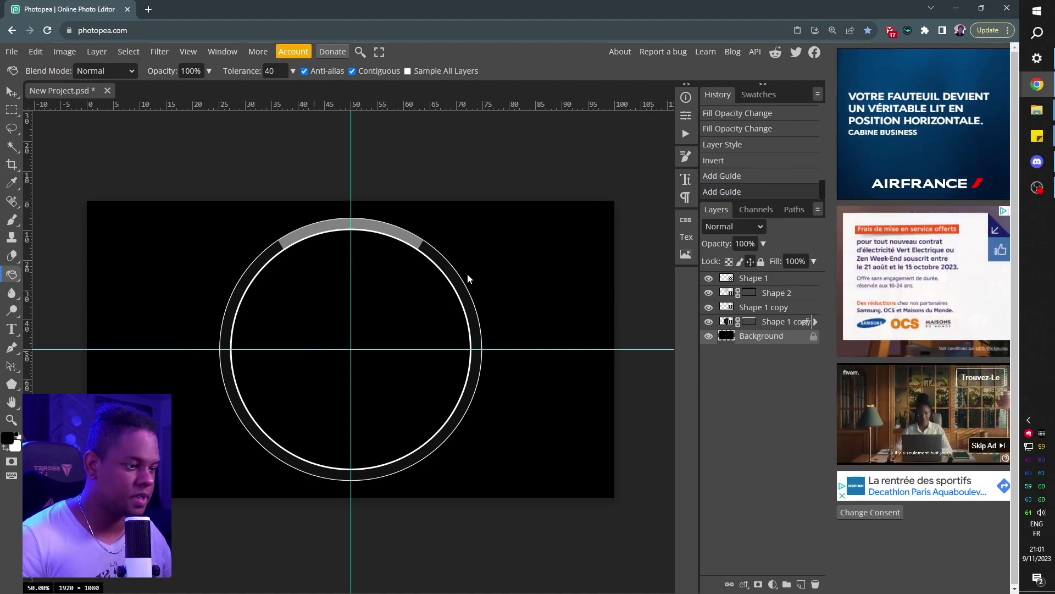
{"action": "left_click", "coordinate": [765, 278]}
Draw a small circle at the guide intersection and make its outline thinner
{"action": "left_click", "coordinate": [11, 384]}
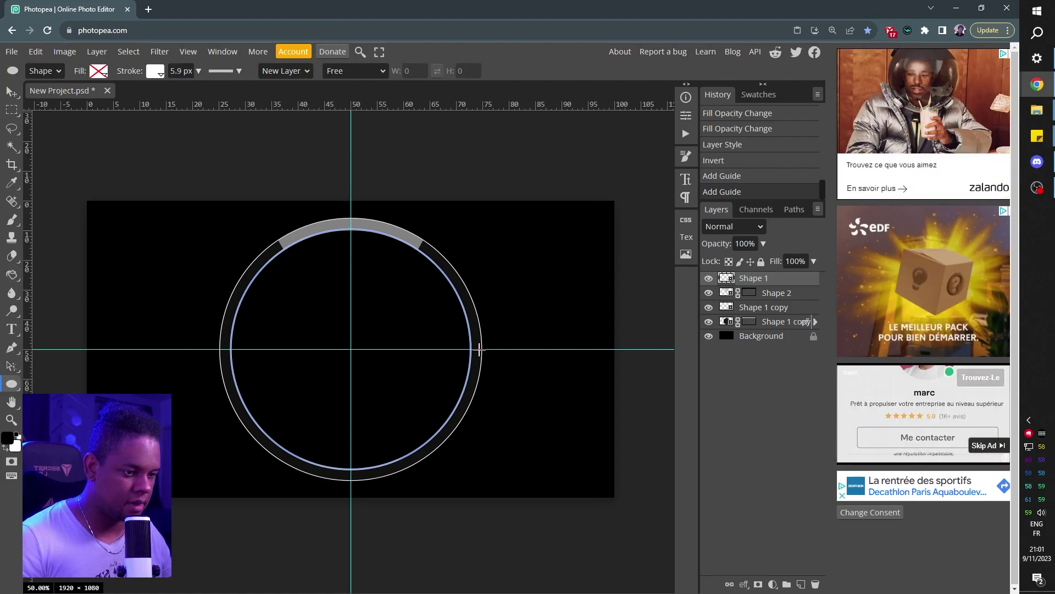
{"action": "key", "text": "ctrl"}
{"action": "key", "text": "ctrl+plus"}
{"action": "left_click_drag", "start_coordinate": [354, 352], "coordinate": [367, 345]}
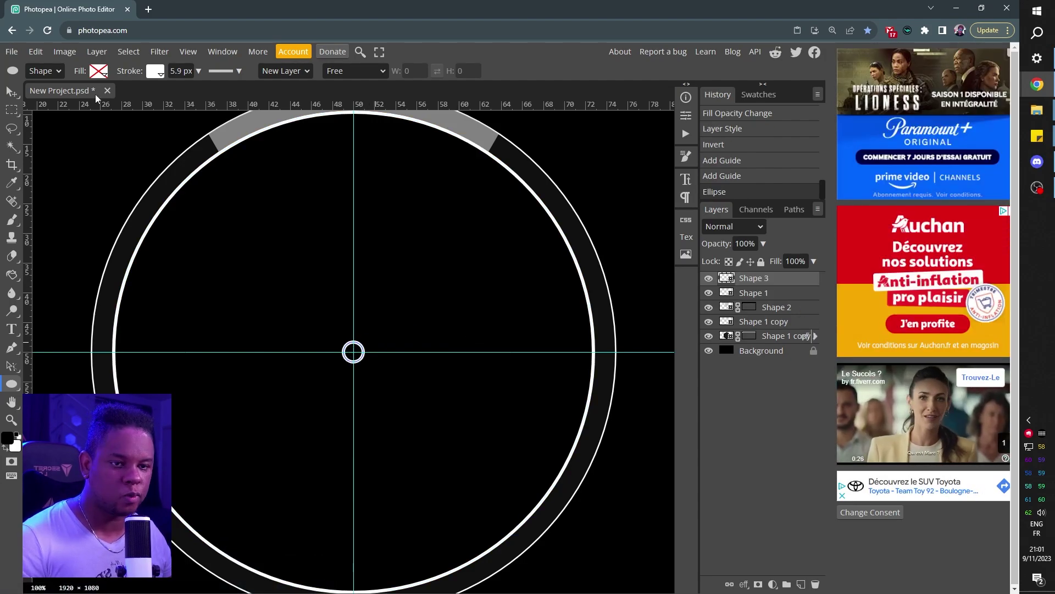
{"action": "left_click", "coordinate": [198, 71]}
{"action": "left_click_drag", "start_coordinate": [184, 89], "coordinate": [175, 90]}
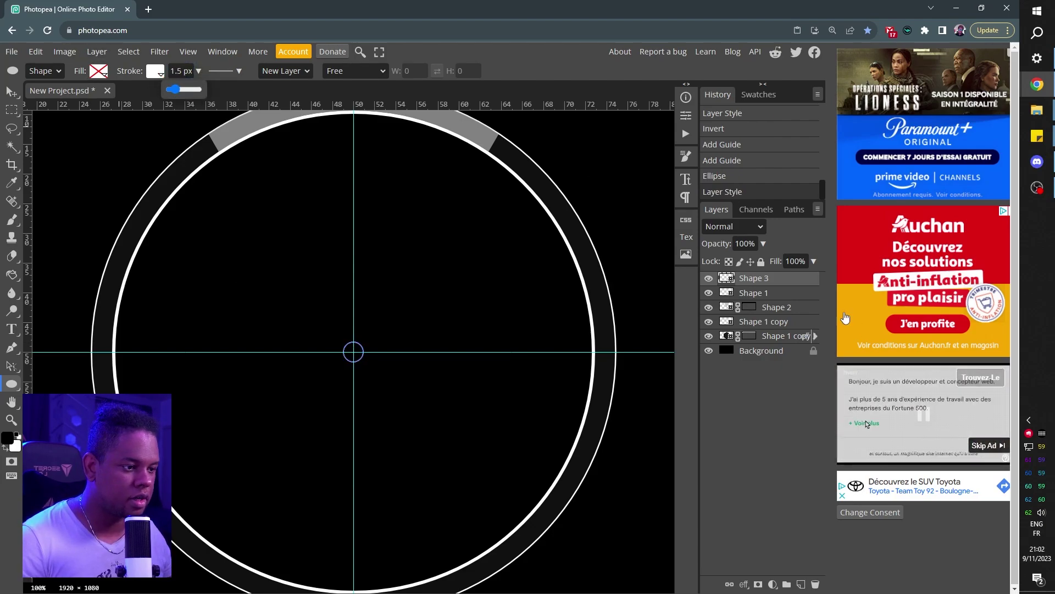
Duplicate the small circle and change the copy's fill type
{"action": "left_click_drag", "start_coordinate": [757, 283], "coordinate": [759, 275]}
{"action": "left_click", "coordinate": [99, 71]}
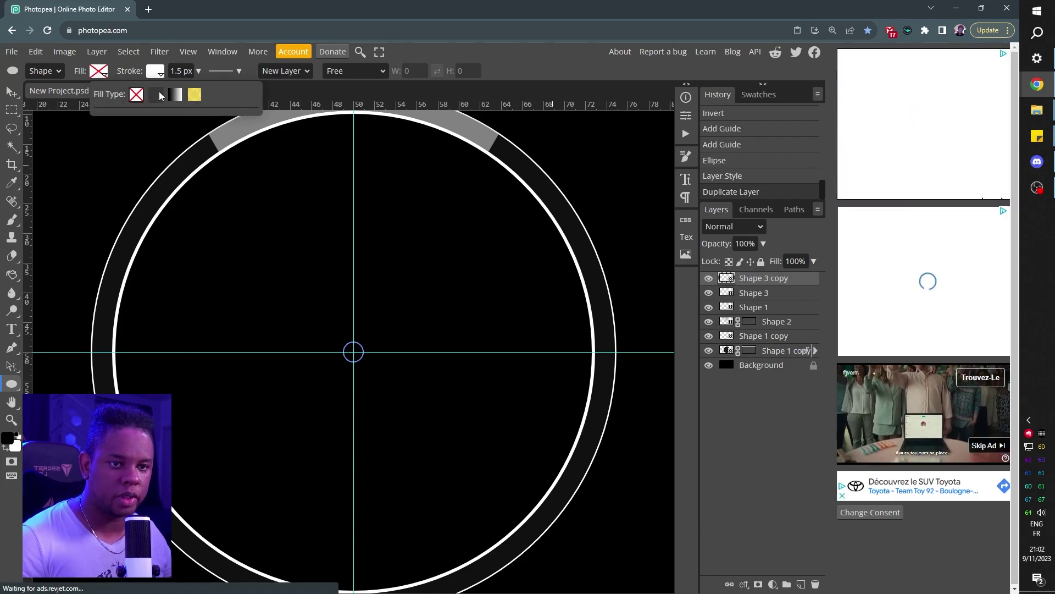
{"action": "left_click", "coordinate": [159, 92]}
{"action": "left_click", "coordinate": [192, 95]}
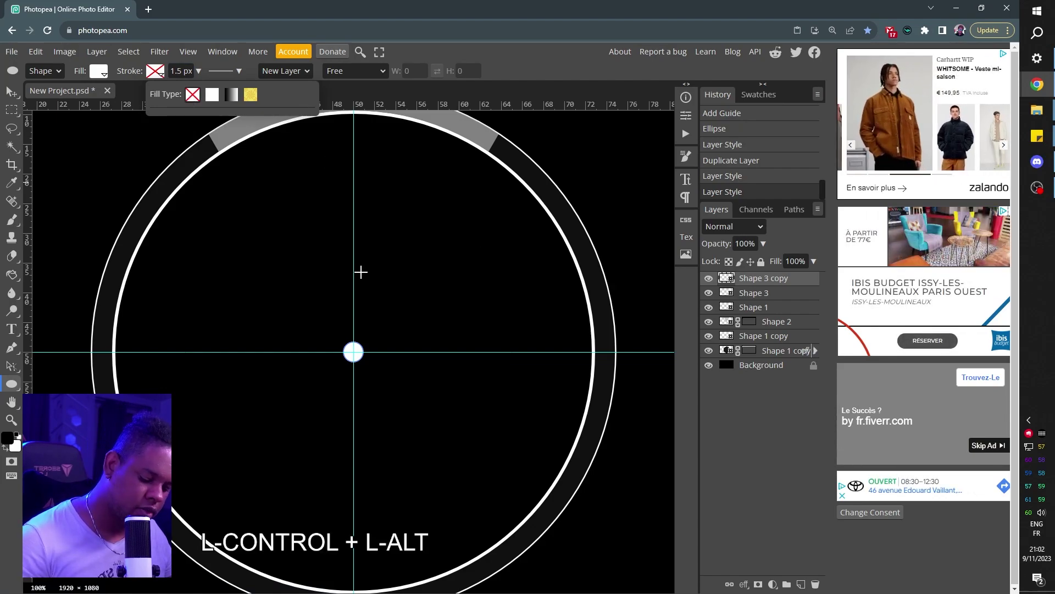
Scale the centre circle down into a small dot and zoom out to view the whole ring
{"action": "key", "text": "ctrl+alt+t"}
{"action": "left_click_drag", "start_coordinate": [363, 351], "coordinate": [370, 356]}
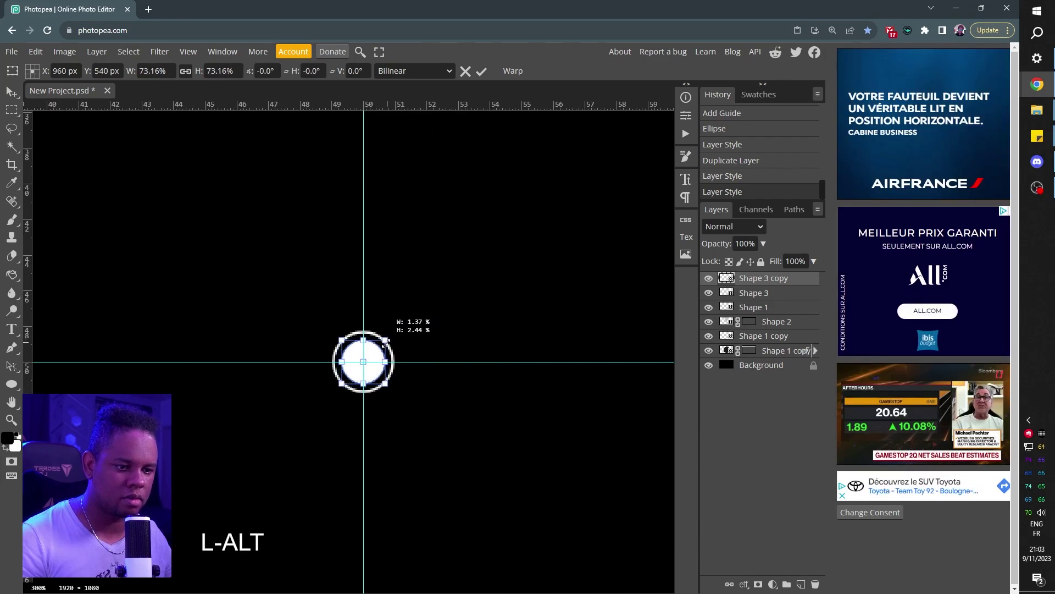
{"action": "key", "text": "Return"}
{"action": "key", "text": "ctrl+minus"}
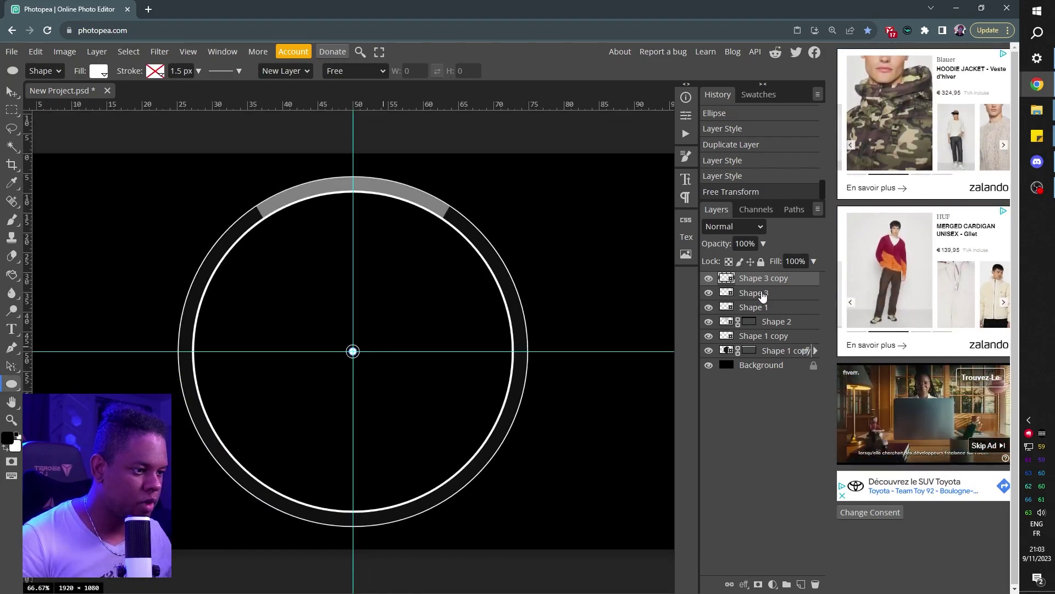
{"action": "key", "text": "shift"}
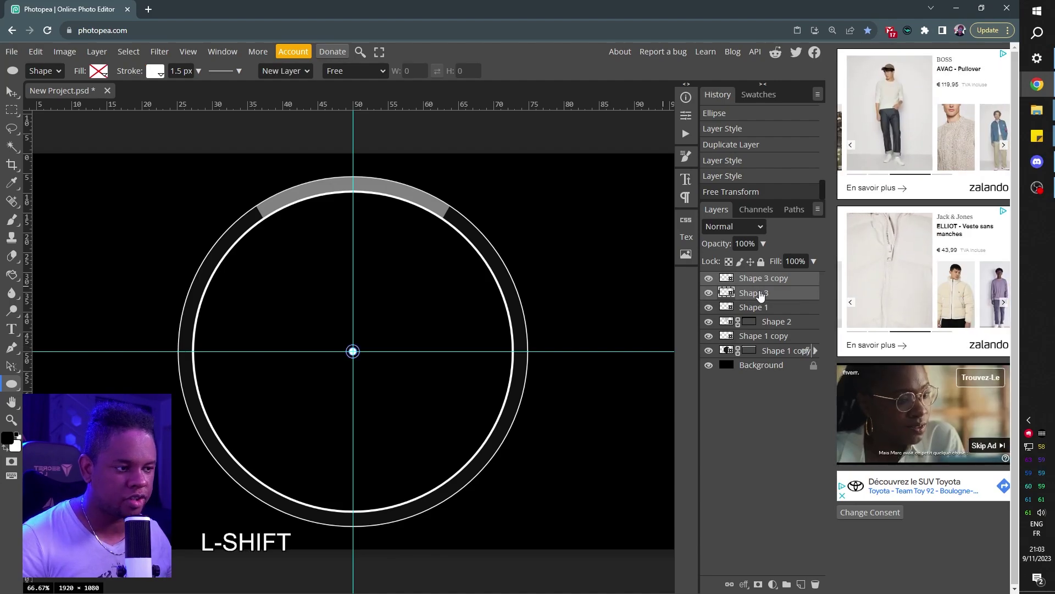
Group the dot layers into Folder 1 and place dots on the ring's right and left edges
{"action": "key", "text": "ctrl+g"}
{"action": "key", "text": "v"}
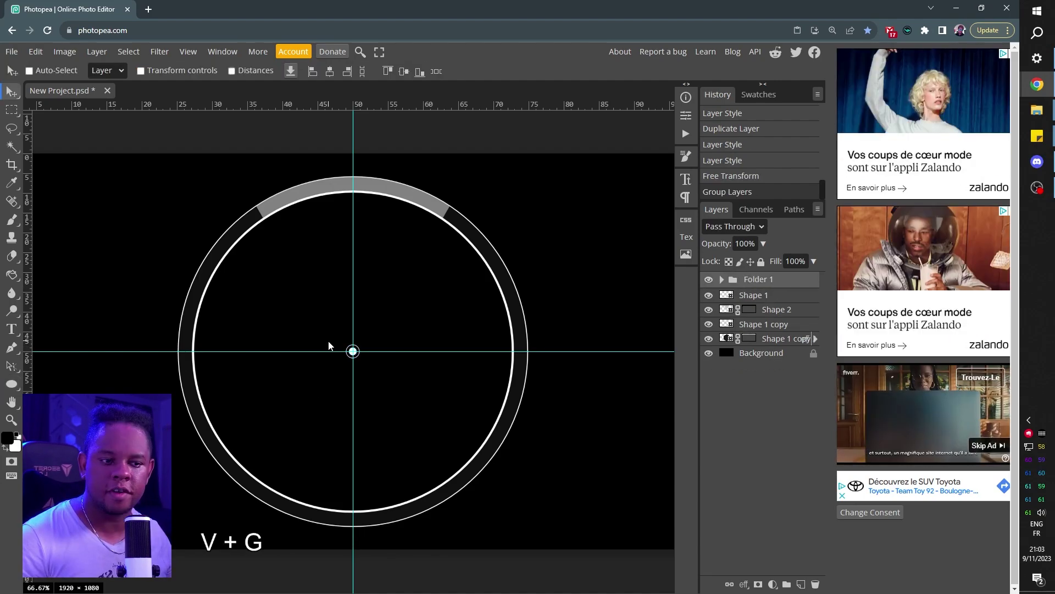
{"action": "left_click_drag", "start_coordinate": [370, 359], "coordinate": [545, 370]}
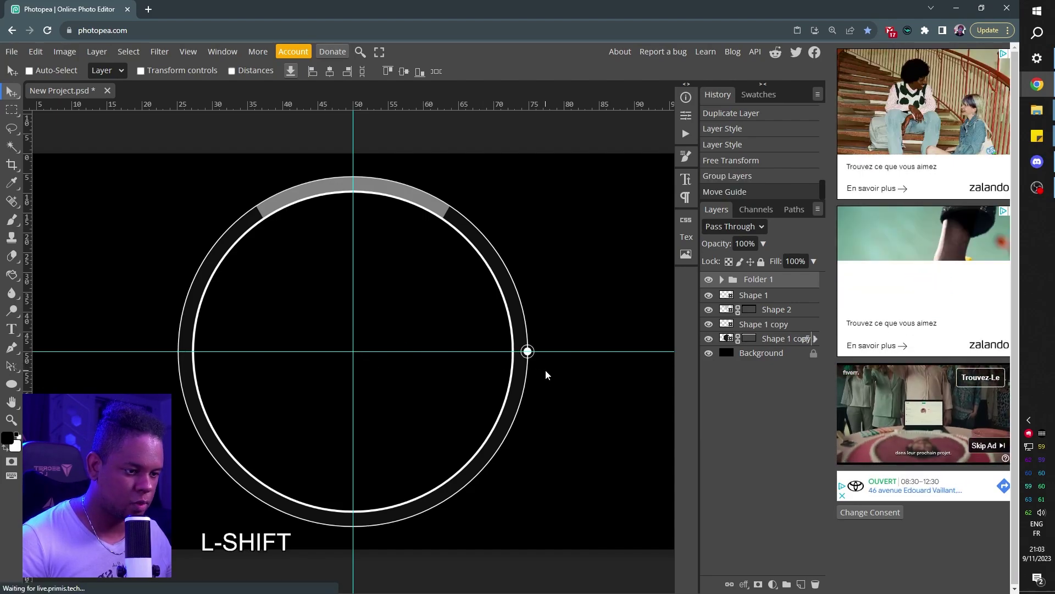
{"action": "left_click", "coordinate": [546, 374]}
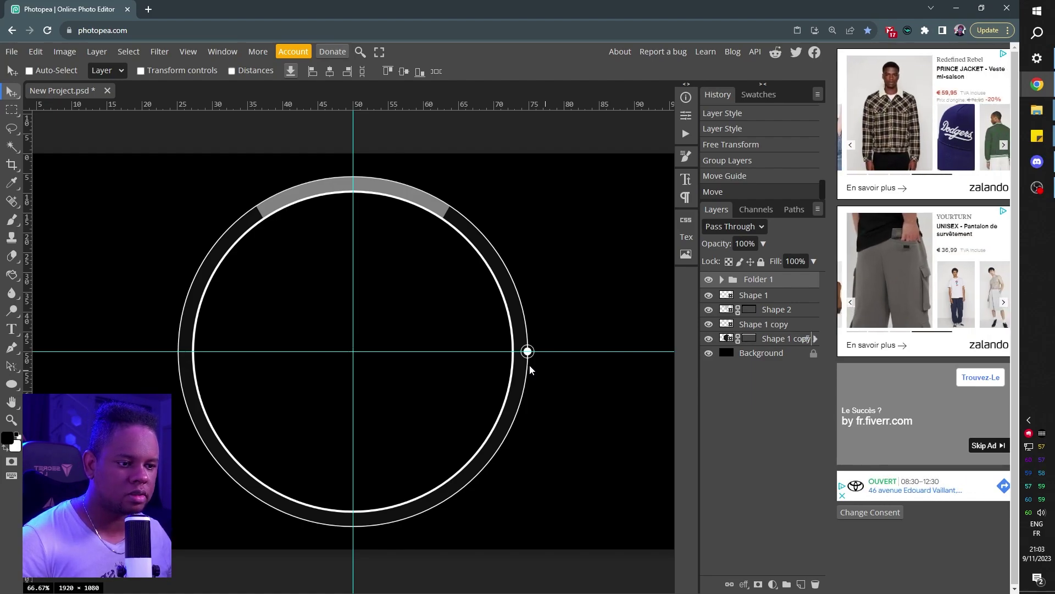
{"action": "left_click_drag", "start_coordinate": [529, 364], "coordinate": [464, 363]}
{"action": "left_click_drag", "start_coordinate": [381, 363], "coordinate": [181, 368]}
Toggle the black Background and the guides off and back on to check the result
{"action": "left_click", "coordinate": [363, 383], "text": "ctrl"}
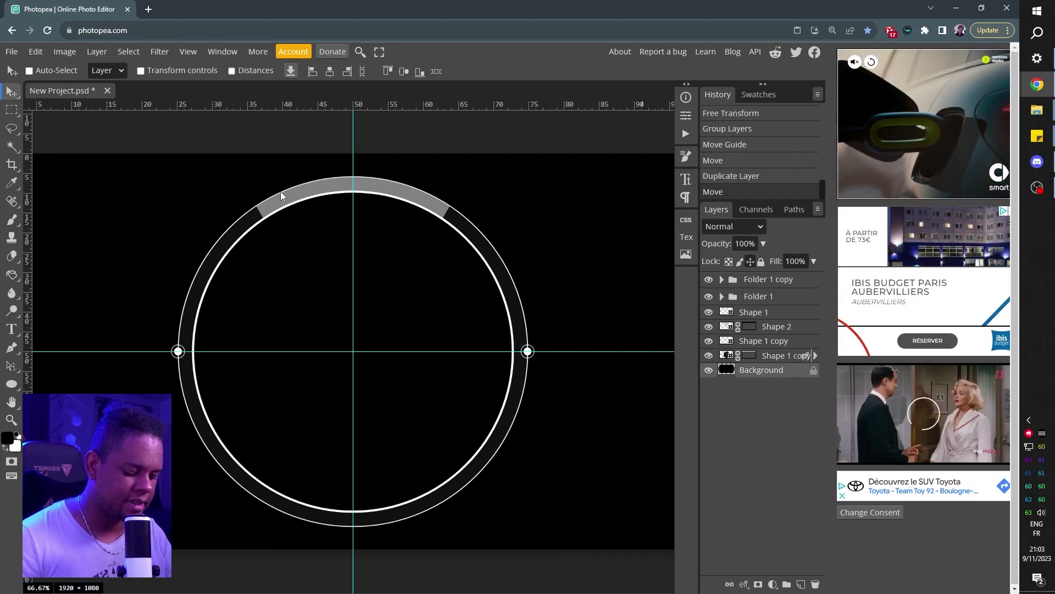
{"action": "key", "text": "ctrl+comma"}
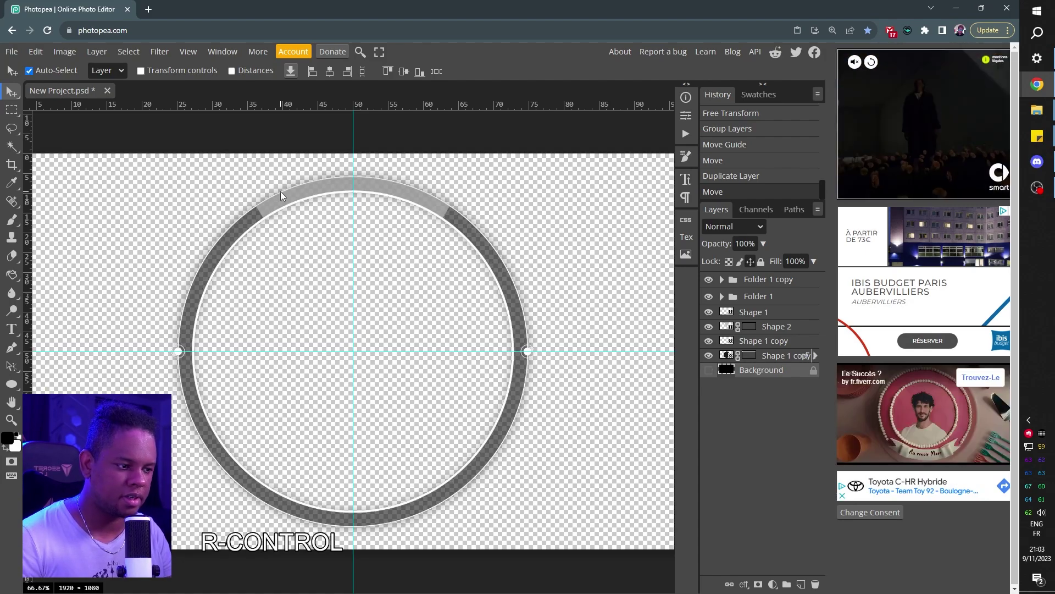
{"action": "key", "text": "ctrl+comma"}
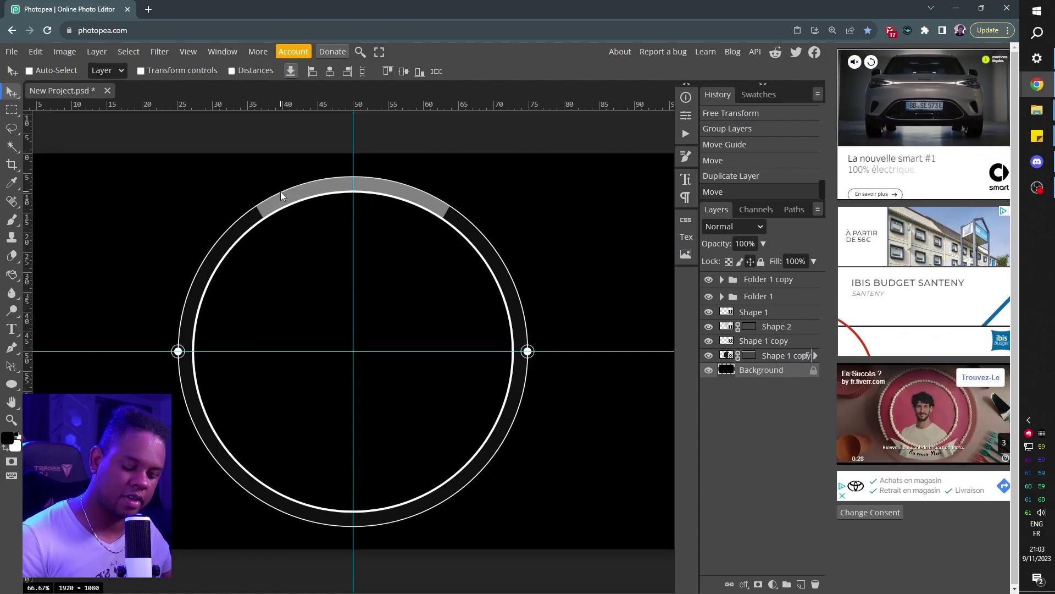
{"action": "left_click", "coordinate": [191, 52]}
{"action": "mouse_move", "coordinate": [220, 206]}
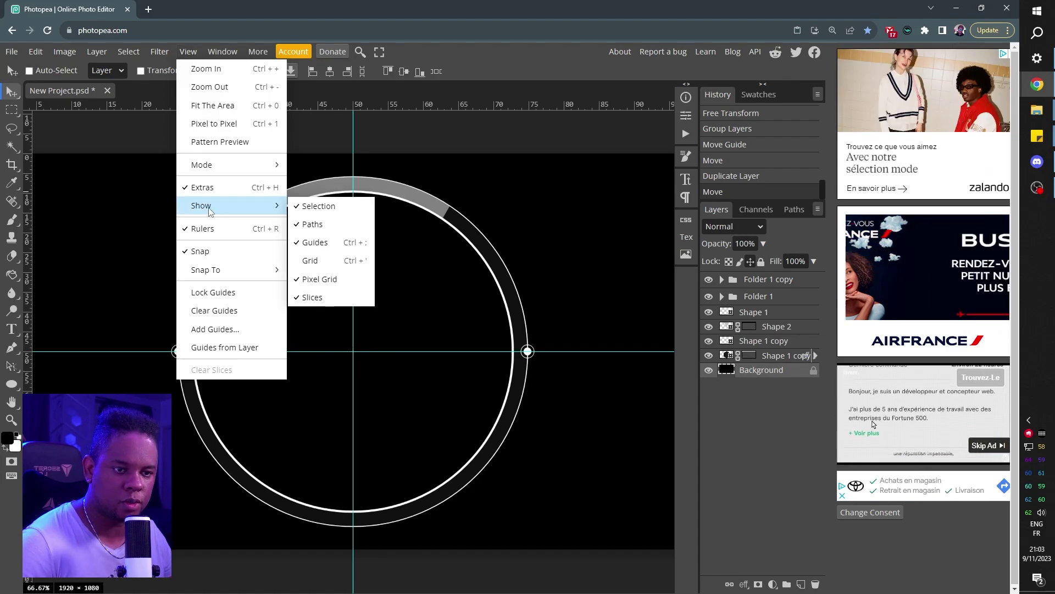
{"action": "left_click", "coordinate": [321, 242]}
{"action": "left_click", "coordinate": [188, 51]}
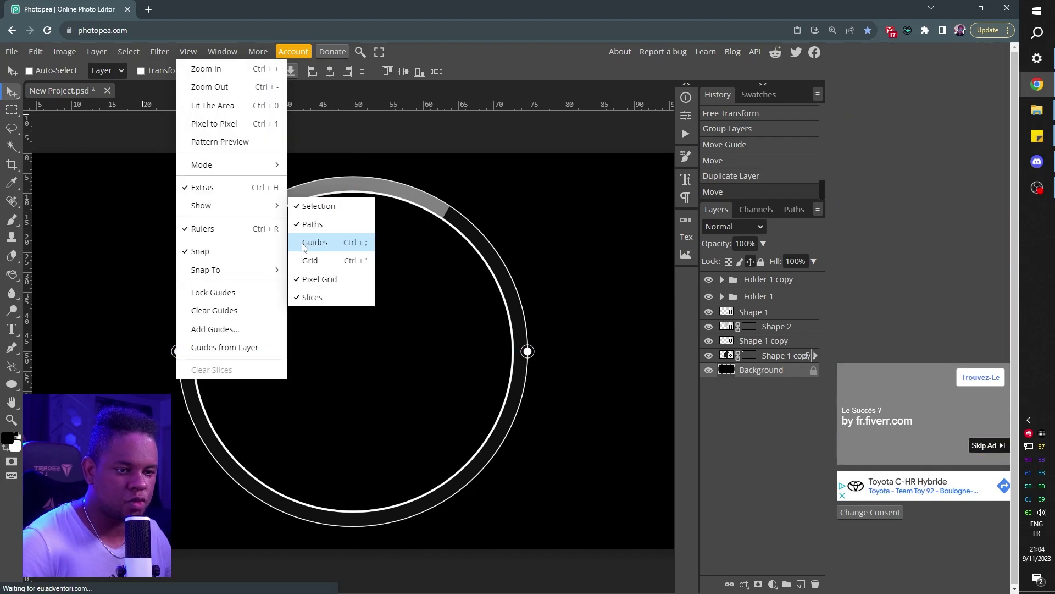
{"action": "left_click", "coordinate": [311, 245]}
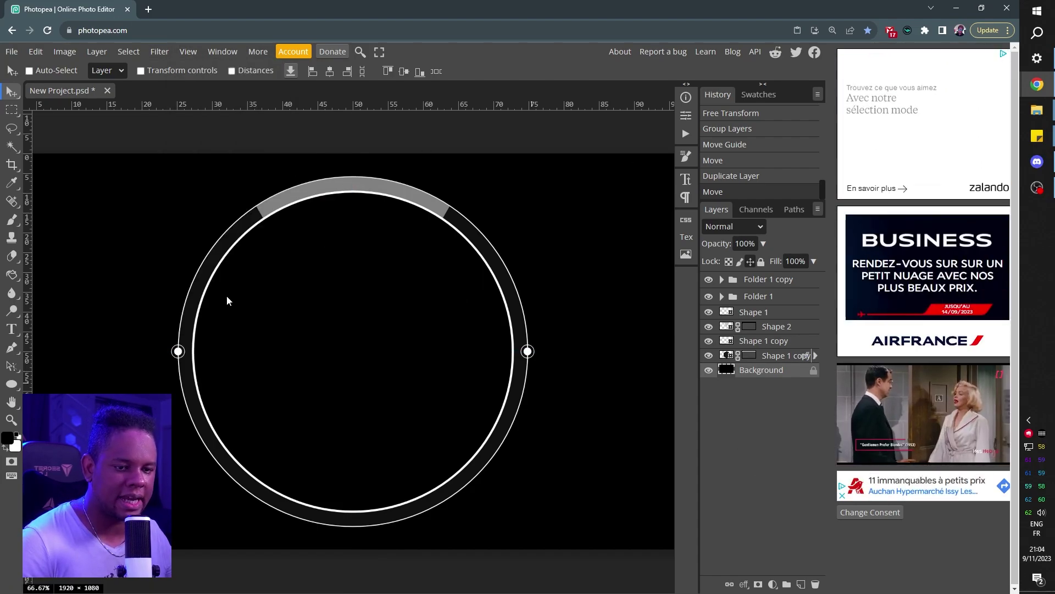
Duplicate the inner ring Shape 1 and enlarge the copy to about 104.47%
{"action": "left_click", "coordinate": [188, 51]}
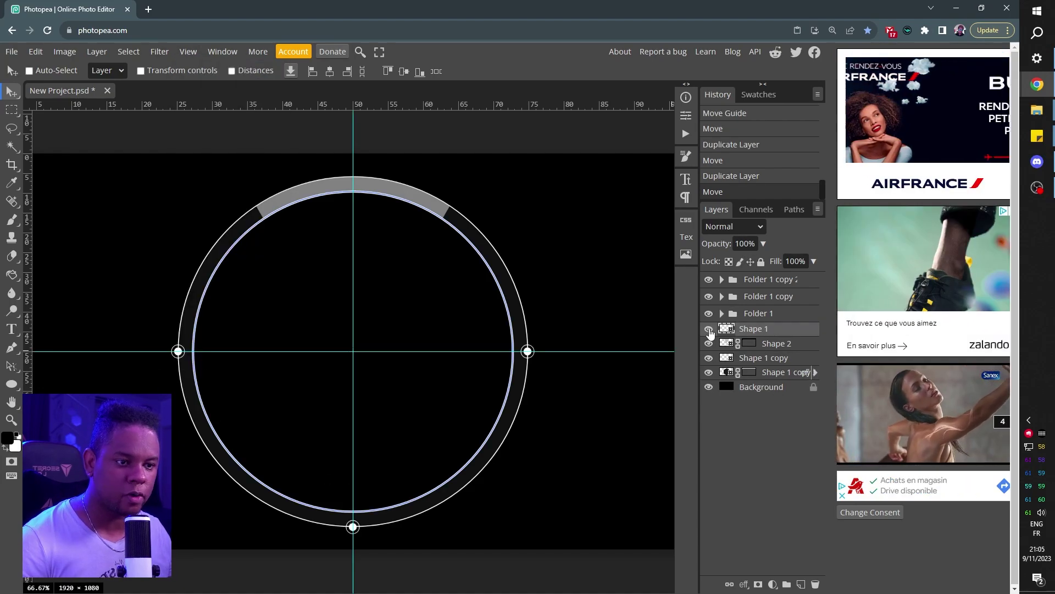
{"action": "left_click", "coordinate": [709, 330]}
{"action": "left_click", "coordinate": [709, 330]}
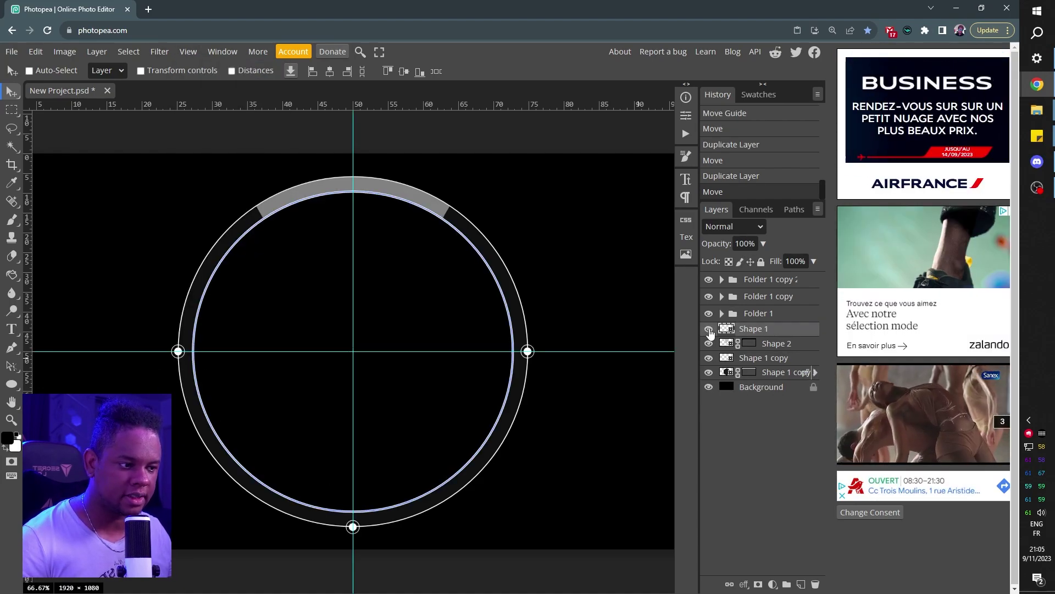
{"action": "left_click", "coordinate": [709, 330]}
{"action": "left_click", "coordinate": [709, 330]}
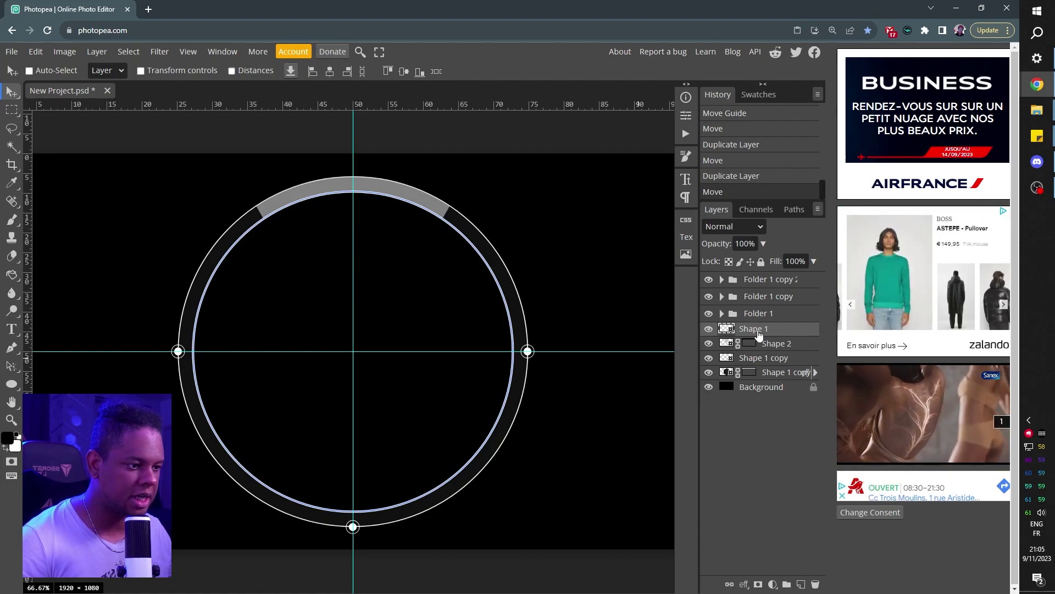
{"action": "left_click_drag", "start_coordinate": [759, 334], "coordinate": [757, 332]}
{"action": "key", "text": "ctrl"}
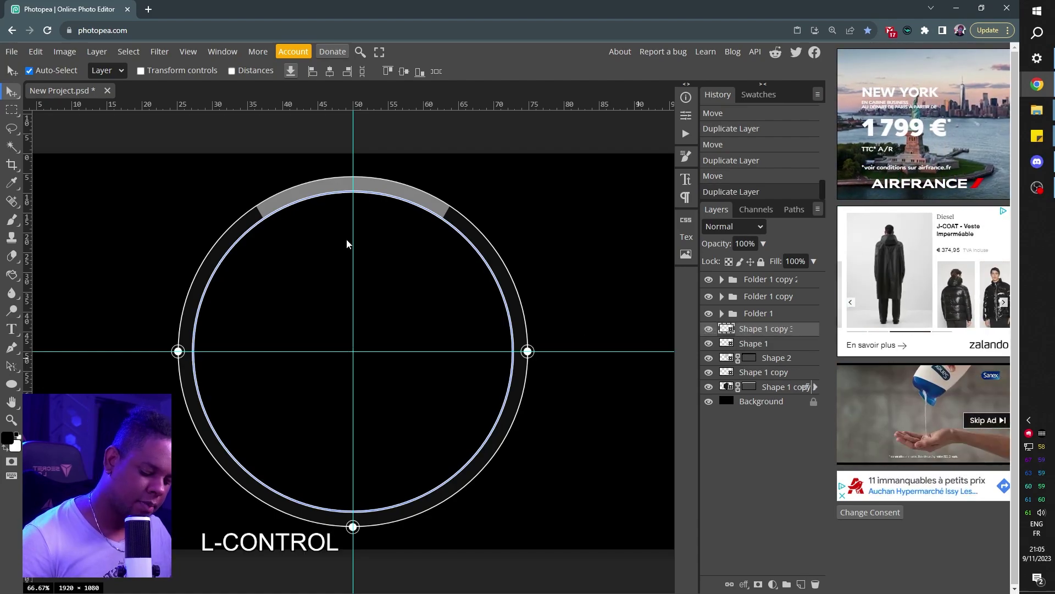
{"action": "key", "text": "ctrl+alt+t"}
{"action": "left_click_drag", "start_coordinate": [520, 185], "coordinate": [521, 186]}
{"action": "key", "text": "Return"}
Give the enlarged ring copy a thin 4.1 px dotted stroke
{"action": "key", "text": "u"}
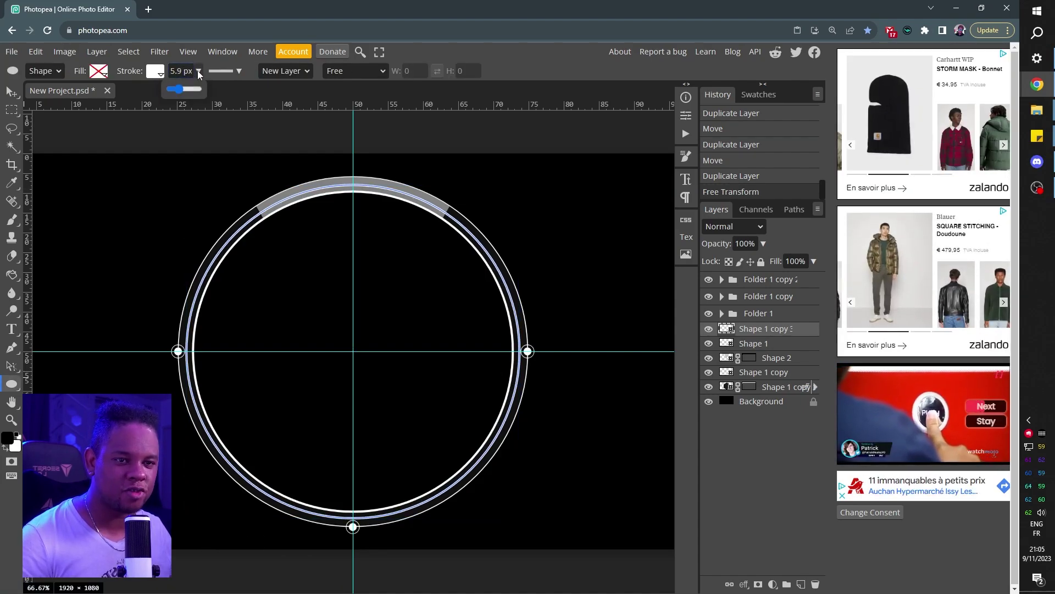
{"action": "left_click_drag", "start_coordinate": [179, 94], "coordinate": [177, 91]}
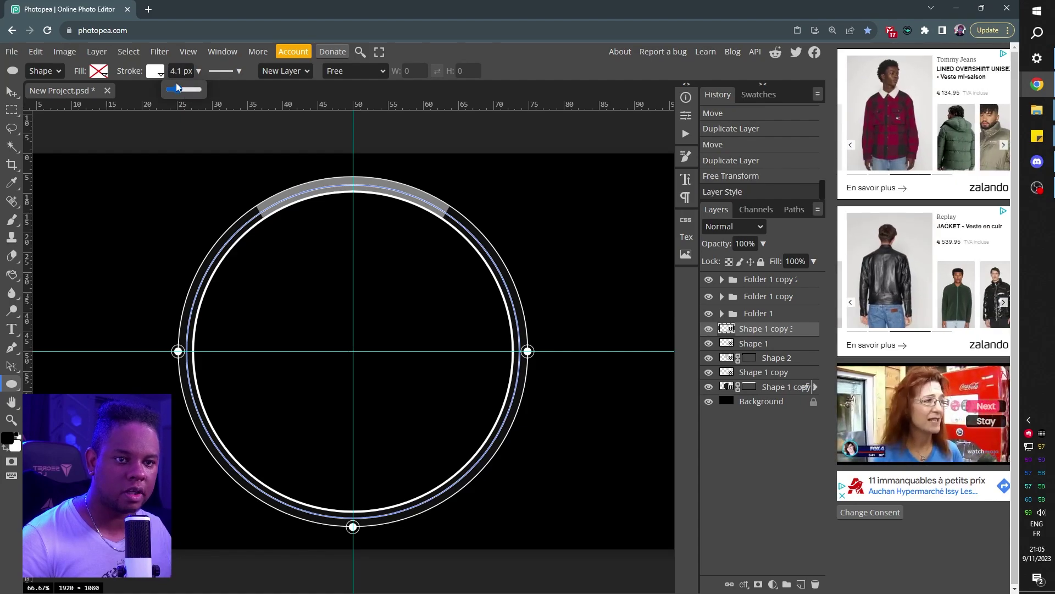
{"action": "left_click", "coordinate": [237, 72]}
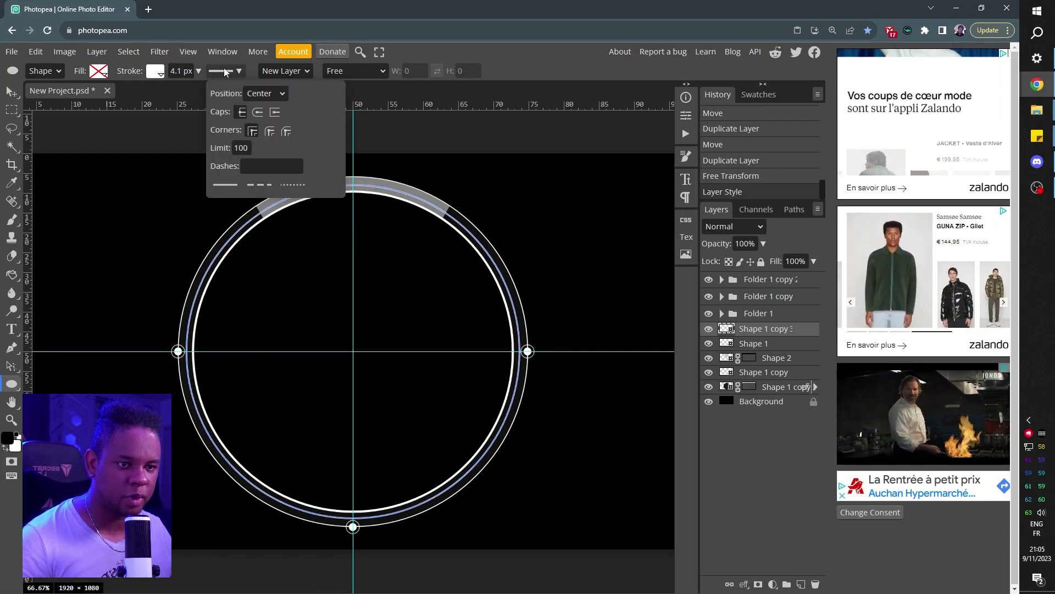
{"action": "left_click", "coordinate": [290, 184]}
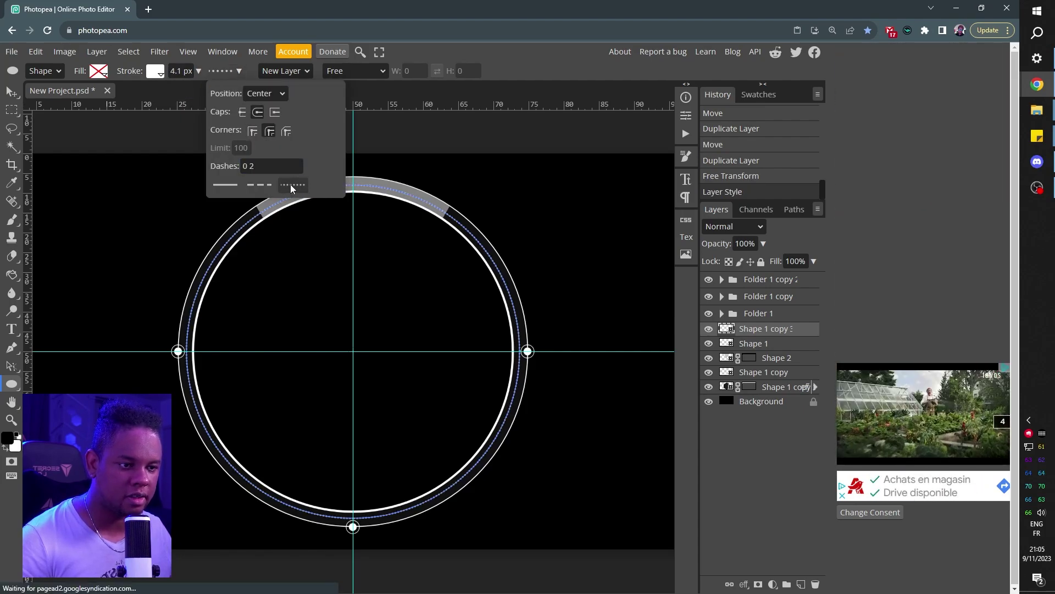
{"action": "left_click", "coordinate": [756, 401]}
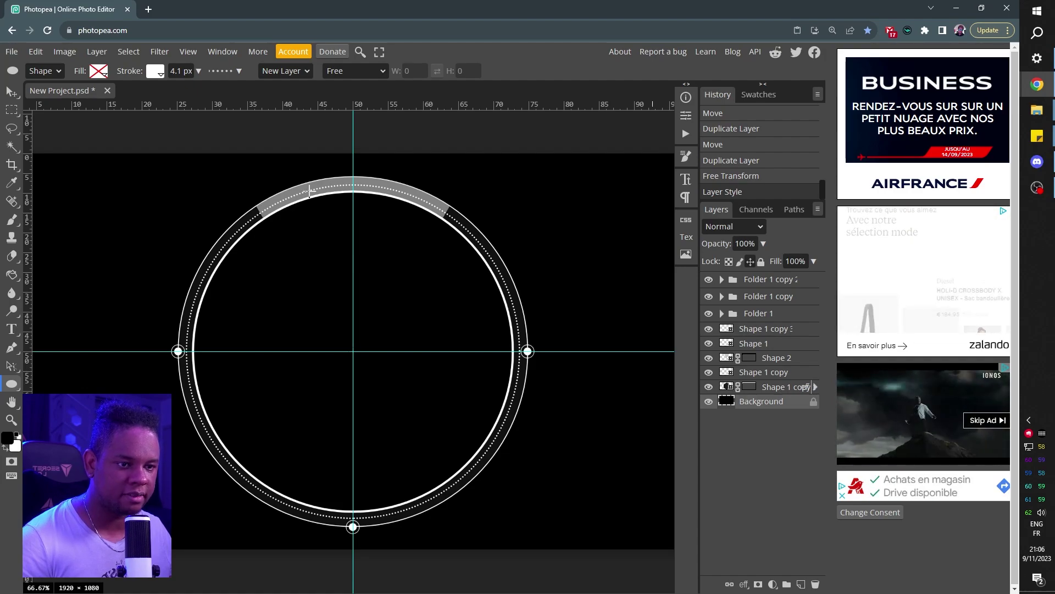
Load Shape 2's triangle as a selection and apply it as a raster mask on the dotted ring
{"action": "left_click", "coordinate": [727, 361], "text": "ctrl"}
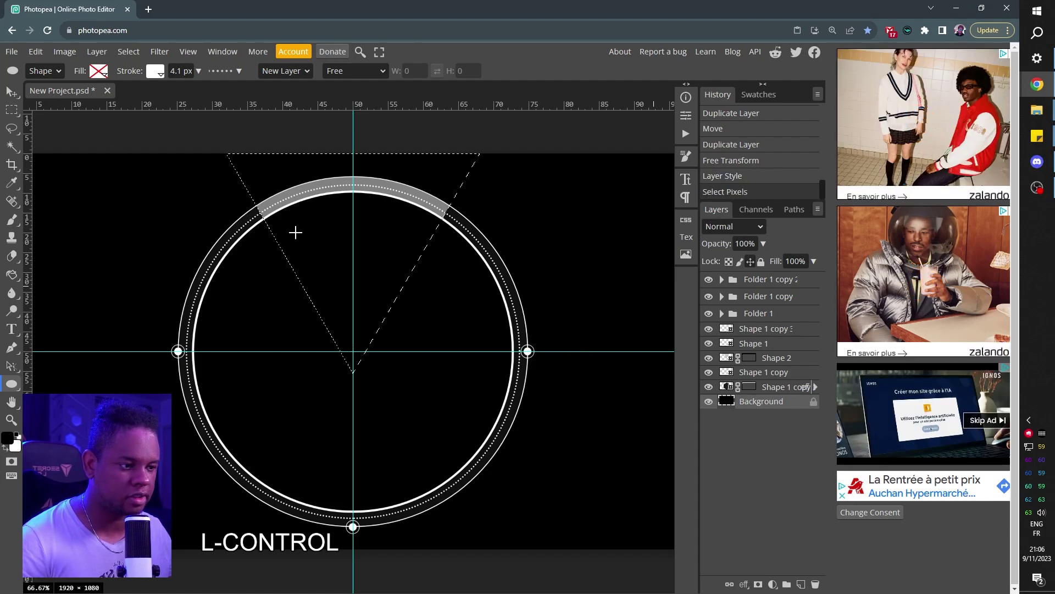
{"action": "left_click", "coordinate": [715, 329]}
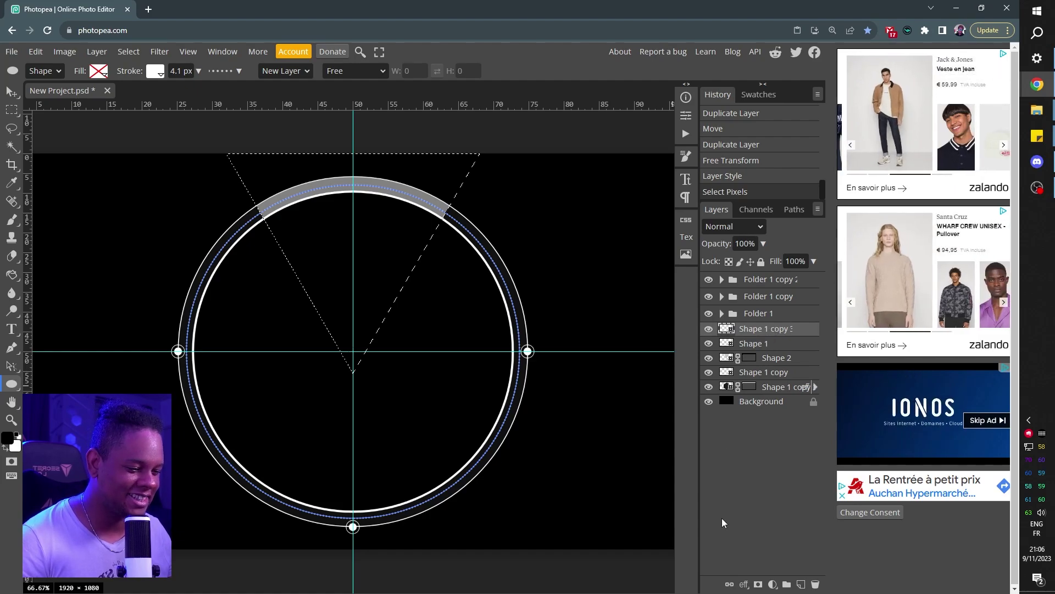
{"action": "left_click", "coordinate": [758, 584]}
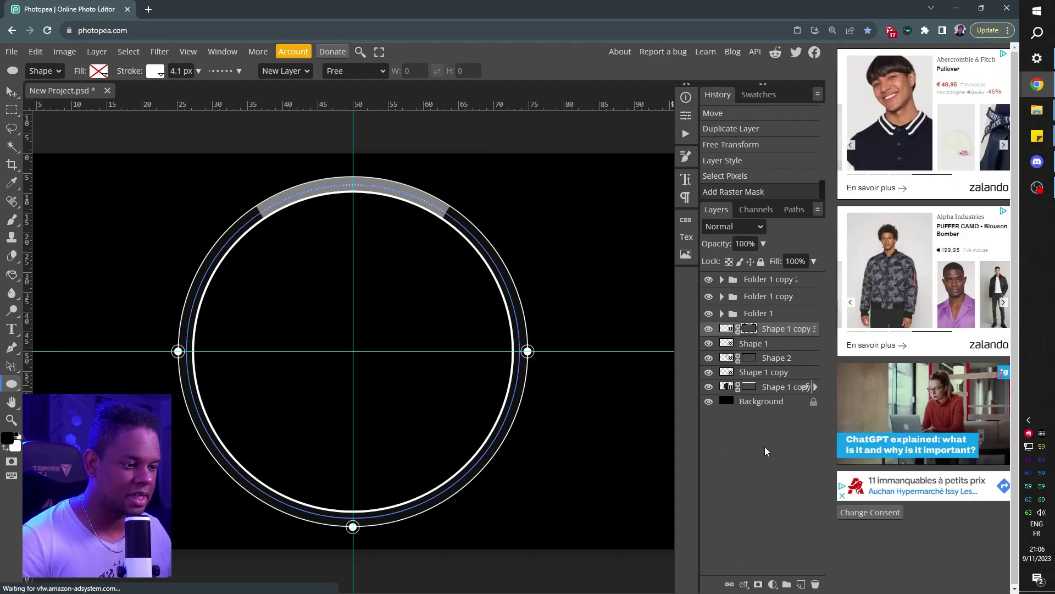
{"action": "left_click", "coordinate": [764, 402]}
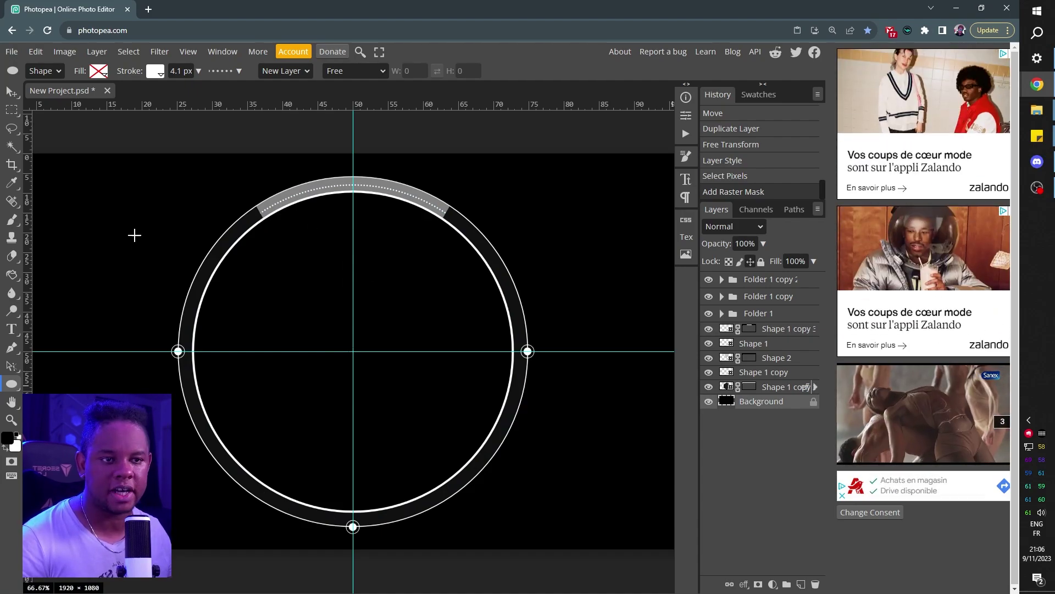
Hide the guides and the black Background layer to reveal transparency
{"action": "left_click", "coordinate": [188, 52]}
{"action": "mouse_move", "coordinate": [209, 205]}
{"action": "left_click", "coordinate": [327, 239]}
{"action": "key", "text": "ctrl+minus"}
{"action": "key", "text": "ctrl+minus"}
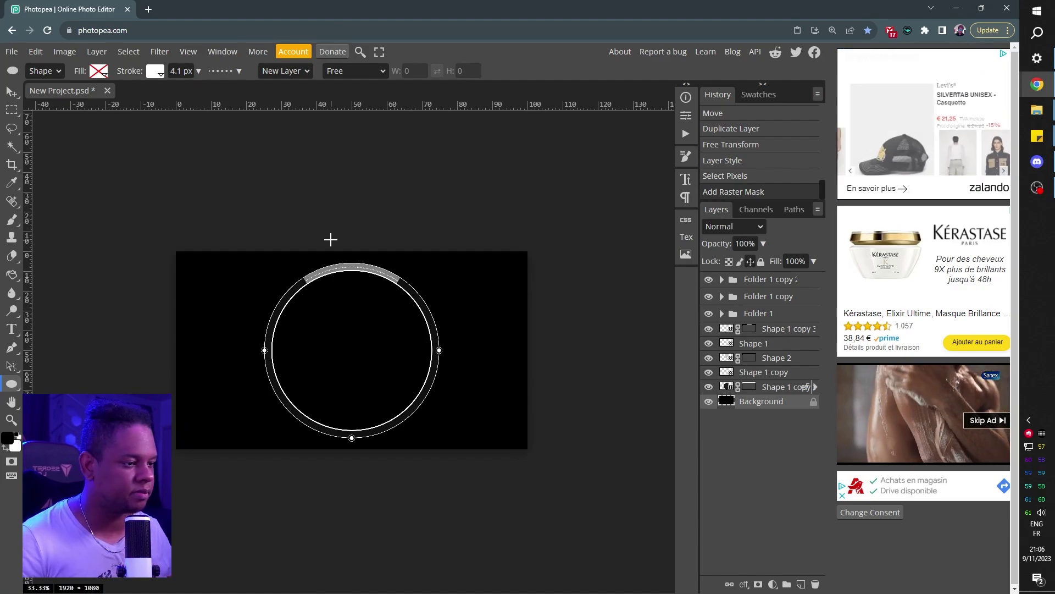
{"action": "left_click", "coordinate": [708, 402]}
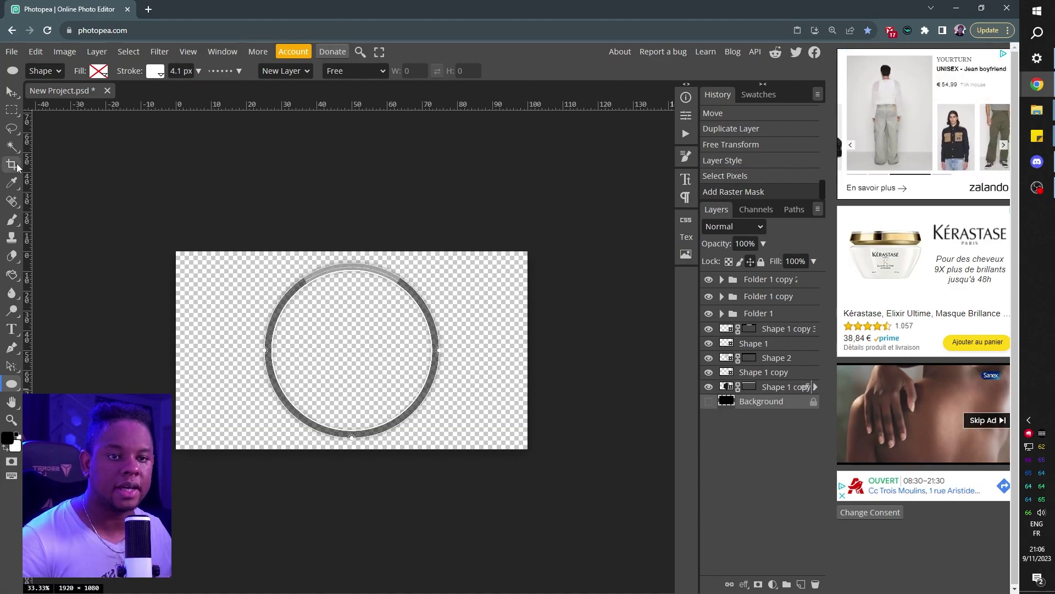
Export the transparent overlay as the PNG Starfield cam overlay.png
{"action": "left_click", "coordinate": [11, 52]}
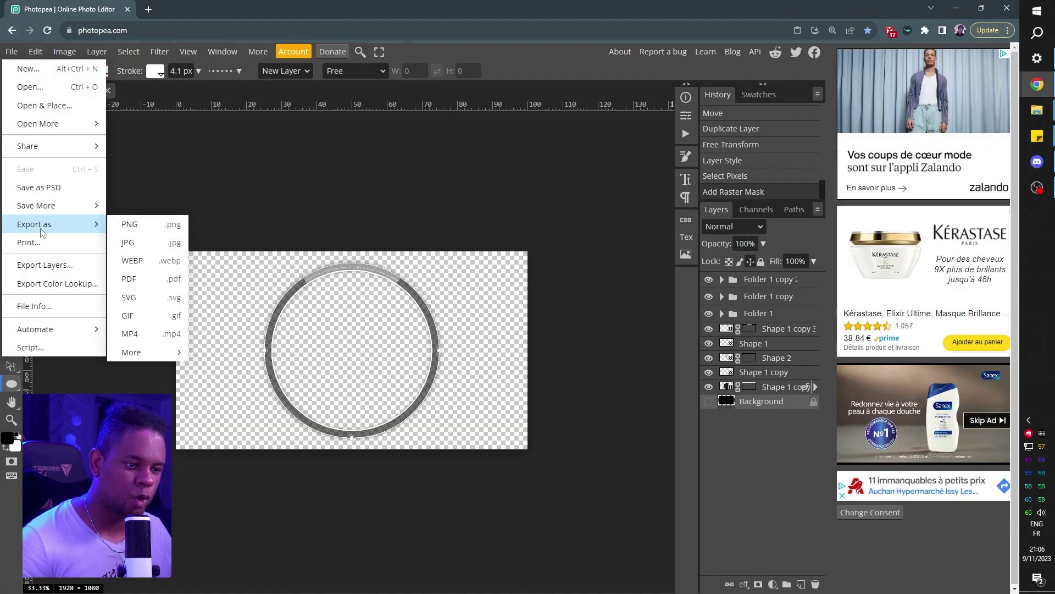
{"action": "left_click", "coordinate": [154, 228]}
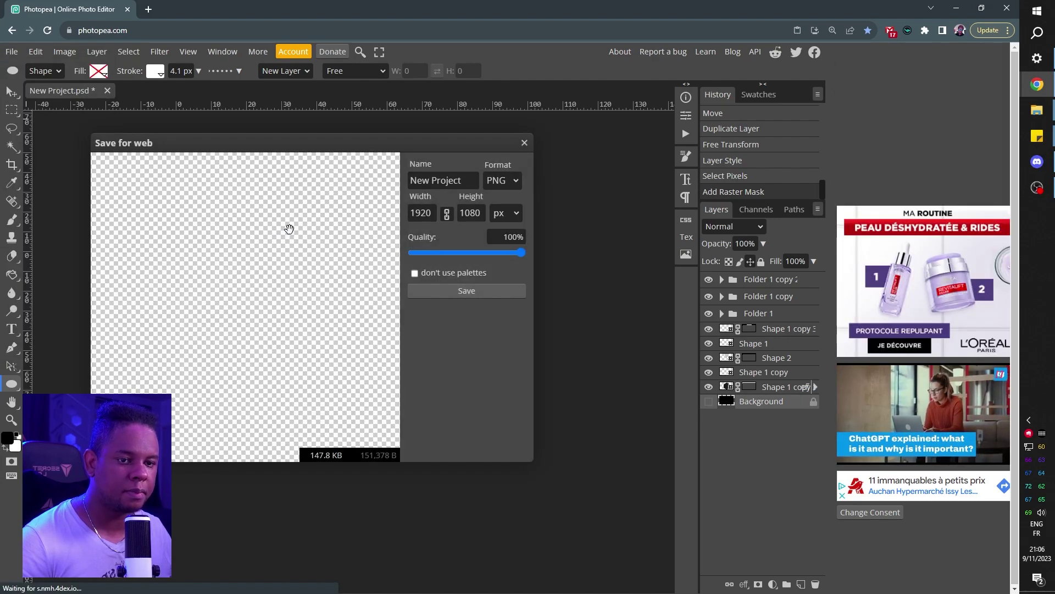
{"action": "left_click", "coordinate": [447, 291]}
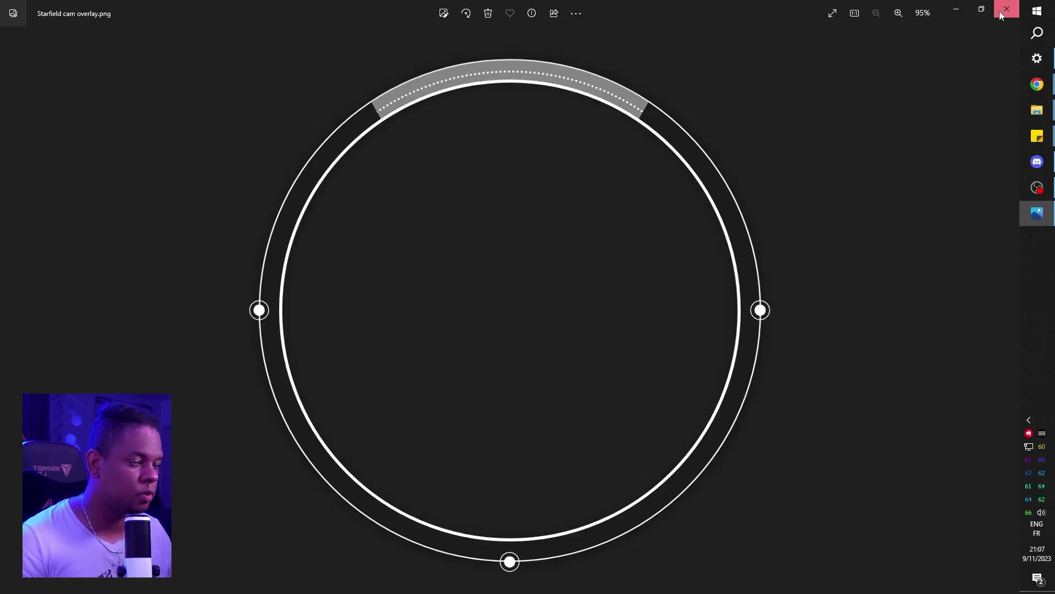
Create a new 1920×1080 document with a black background
{"action": "left_click", "coordinate": [1001, 15]}
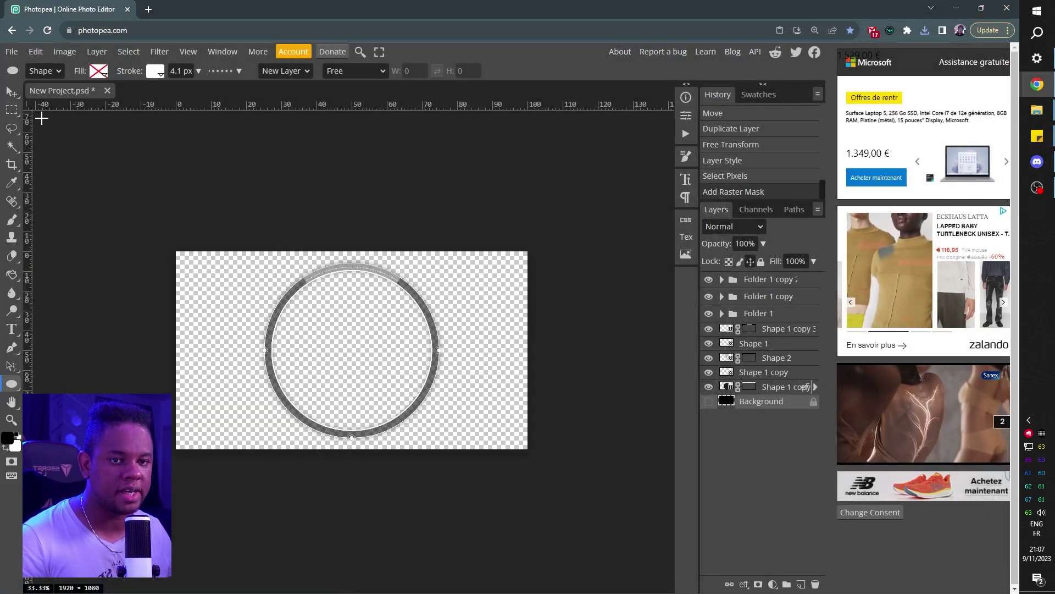
{"action": "left_click", "coordinate": [10, 52]}
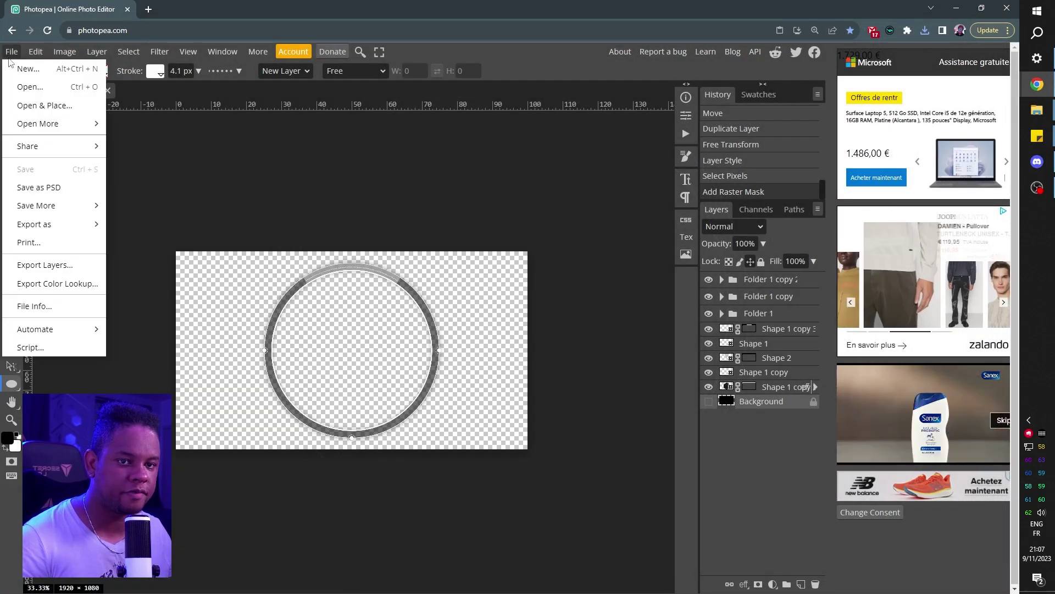
{"action": "left_click", "coordinate": [22, 68]}
{"action": "key", "text": "Tab"}
{"action": "type", "text": "1080"}
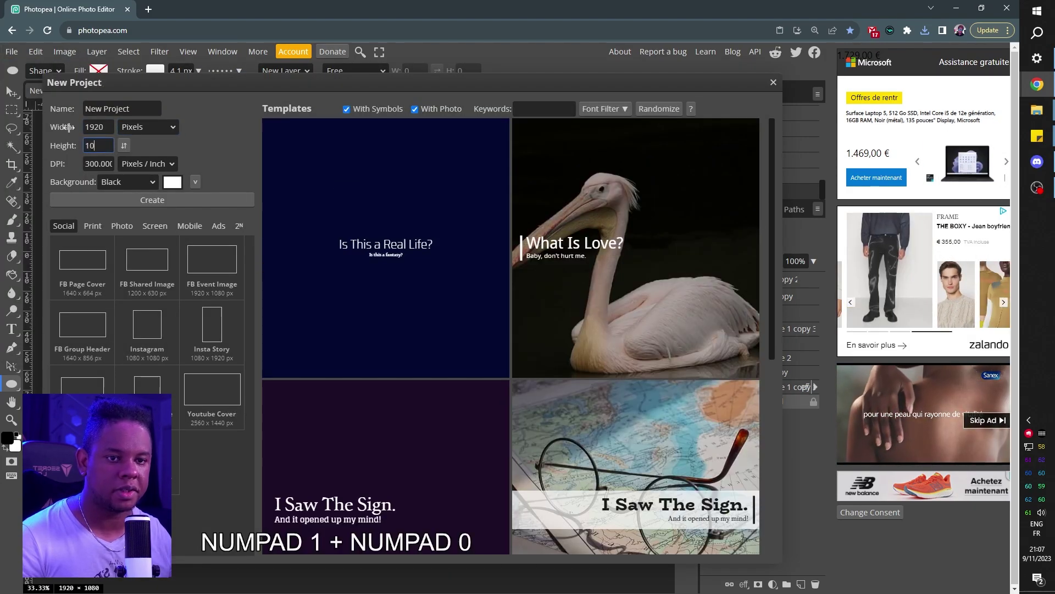
{"action": "left_click", "coordinate": [128, 182]}
{"action": "left_click", "coordinate": [113, 207]}
{"action": "left_click", "coordinate": [240, 201]}
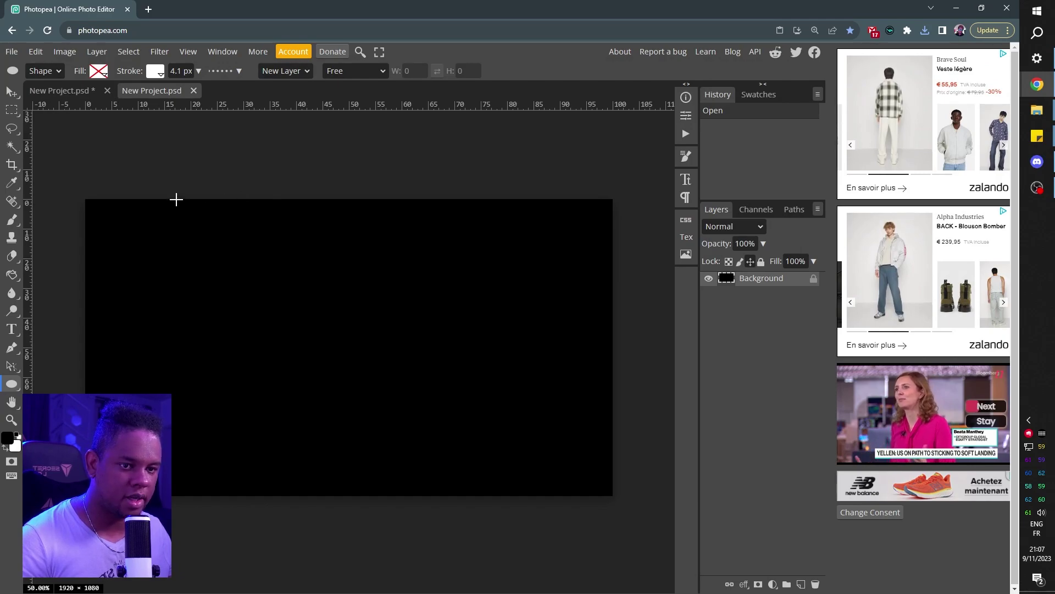
Draw a large circle spanning the canvas height and centre it horizontally
{"action": "left_click_drag", "start_coordinate": [177, 199], "coordinate": [545, 494]}
{"action": "key", "text": "ctrl+a"}
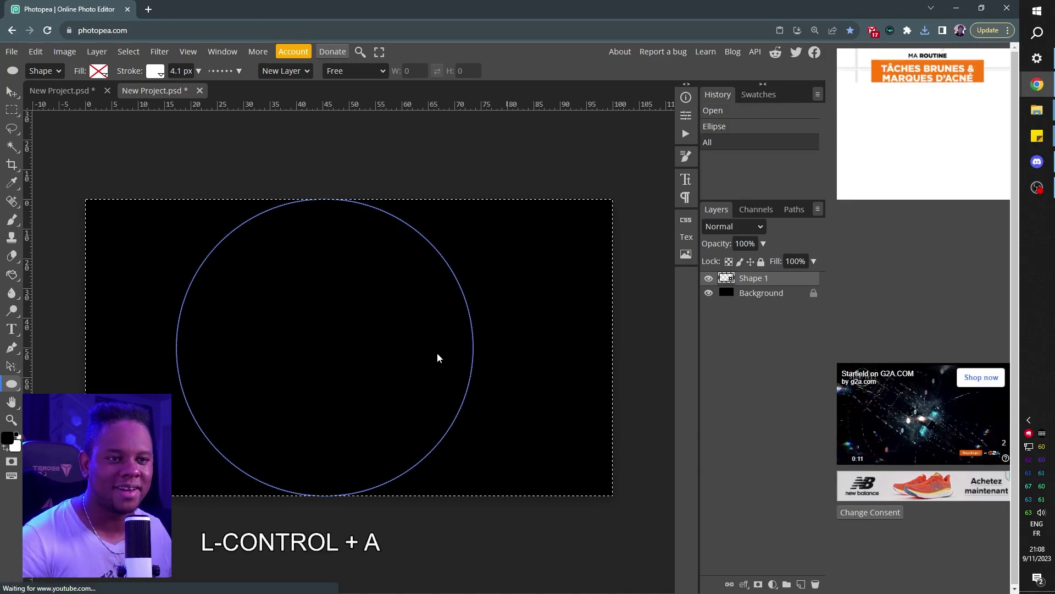
{"action": "key", "text": "v"}
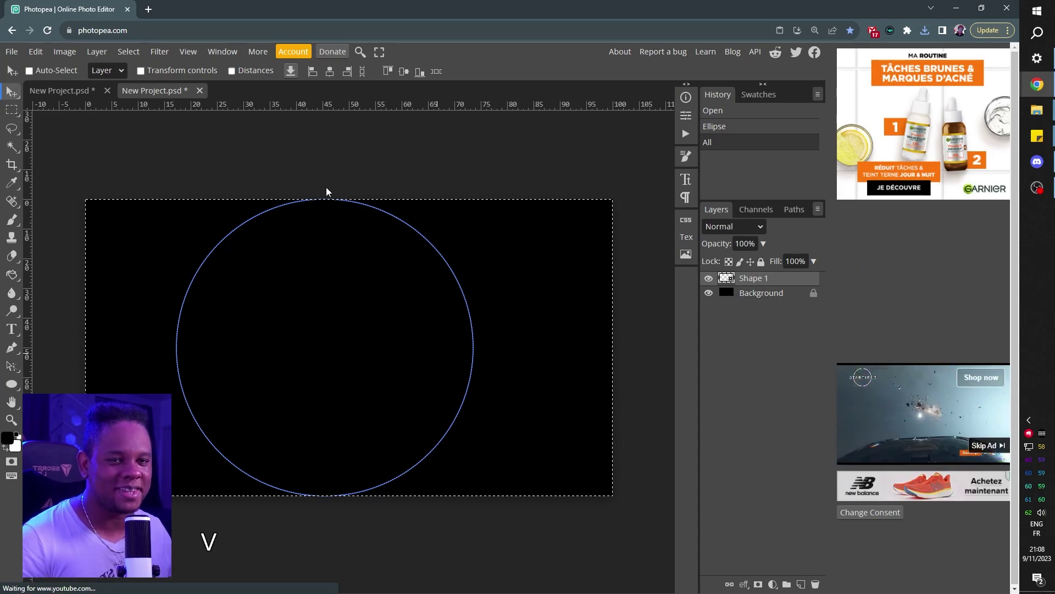
{"action": "left_click", "coordinate": [328, 72]}
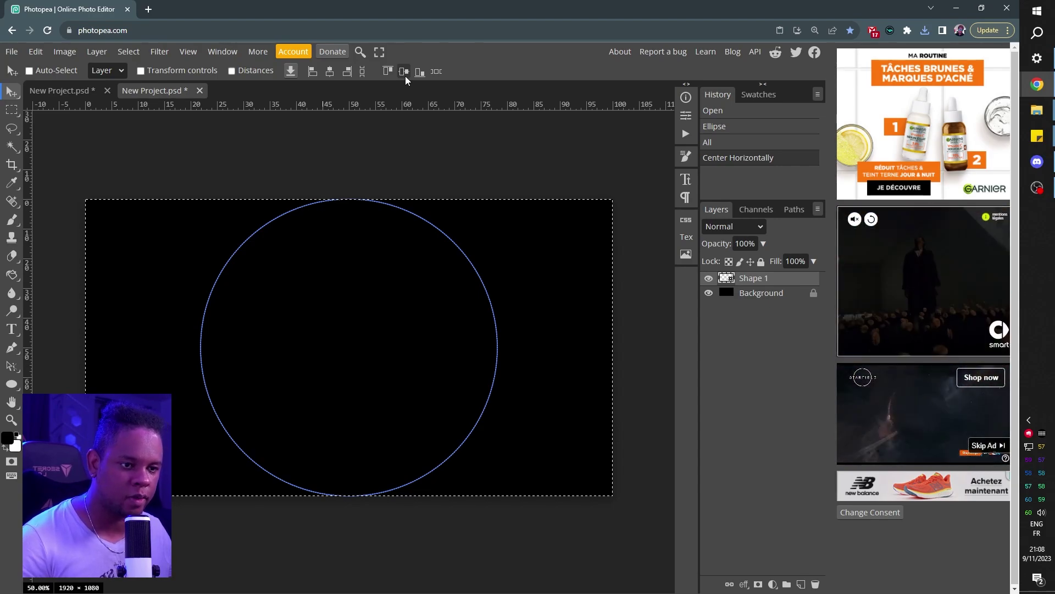
{"action": "key", "text": "ctrl"}
{"action": "key", "text": "ctrl+d"}
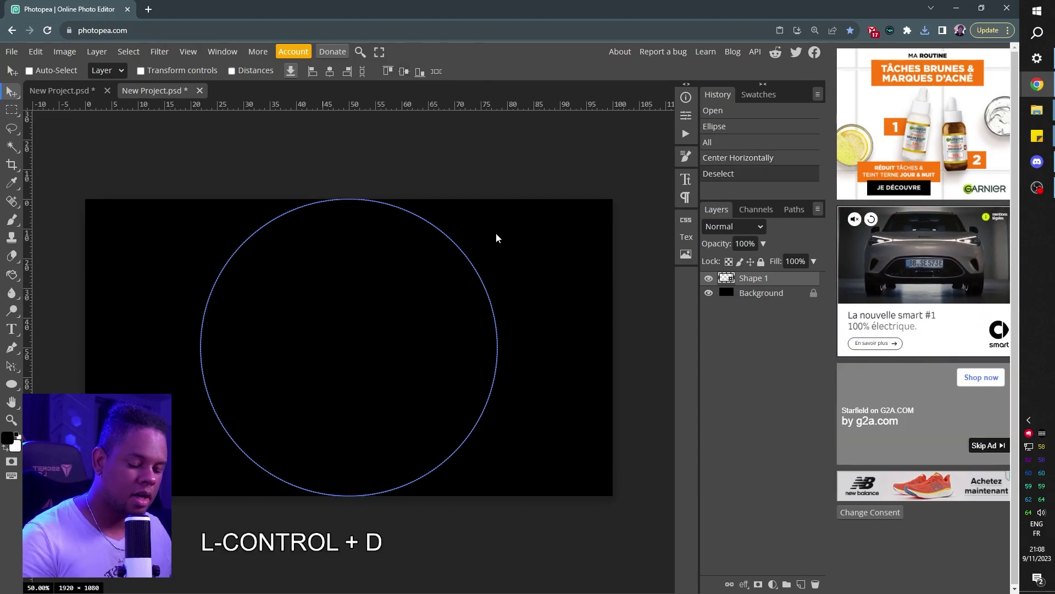
Give Shape 1 a solid white fill and no outline stroke
{"action": "key", "text": "u"}
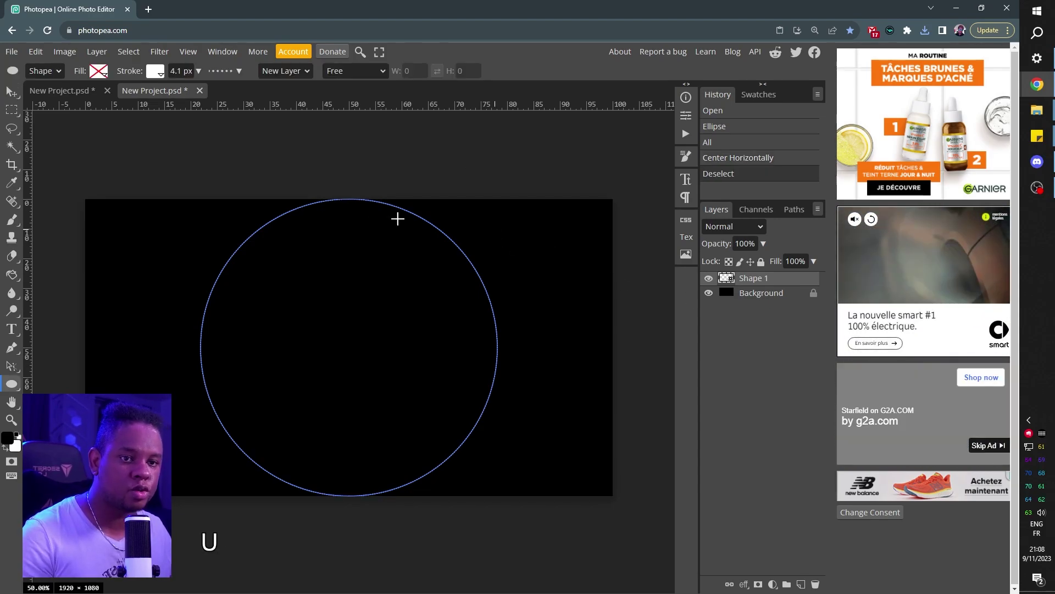
{"action": "left_click", "coordinate": [104, 76]}
{"action": "left_click", "coordinate": [156, 97]}
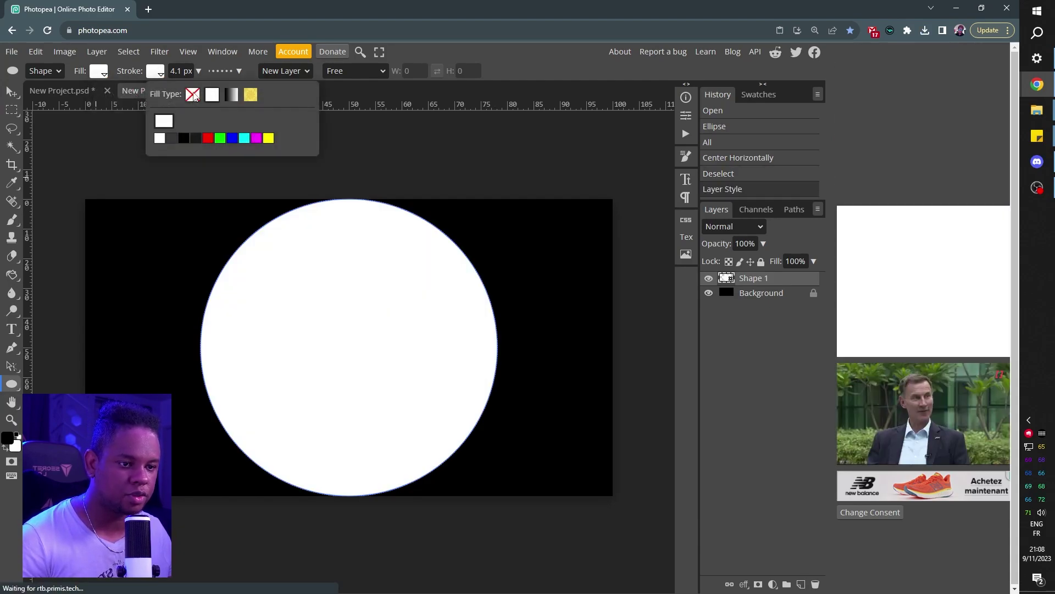
{"action": "left_click", "coordinate": [193, 96]}
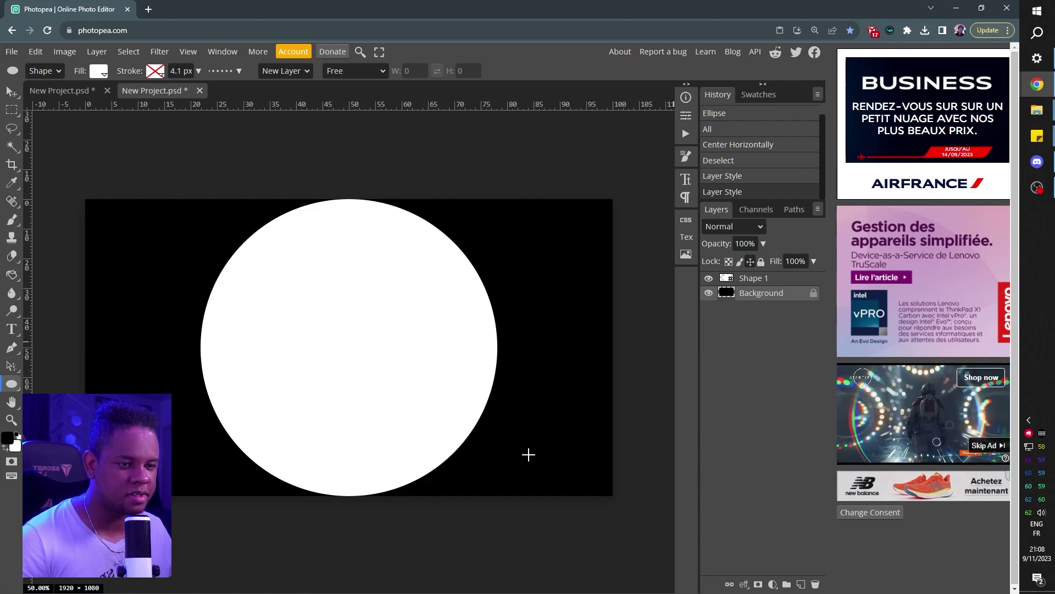
Export the white disc on black as the PNG alpha.png
{"action": "left_click", "coordinate": [12, 53]}
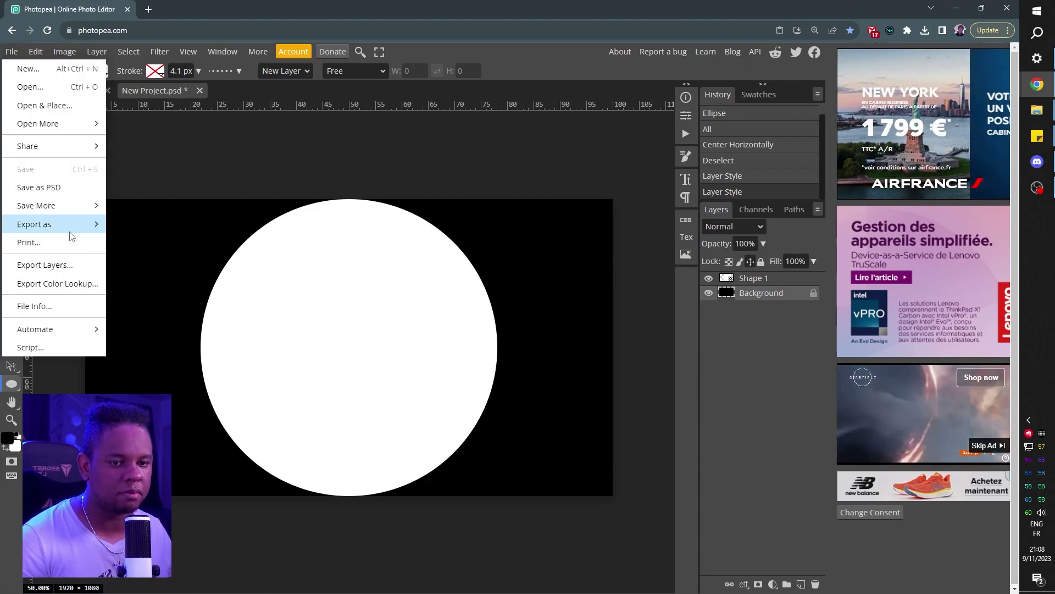
{"action": "mouse_move", "coordinate": [69, 233]}
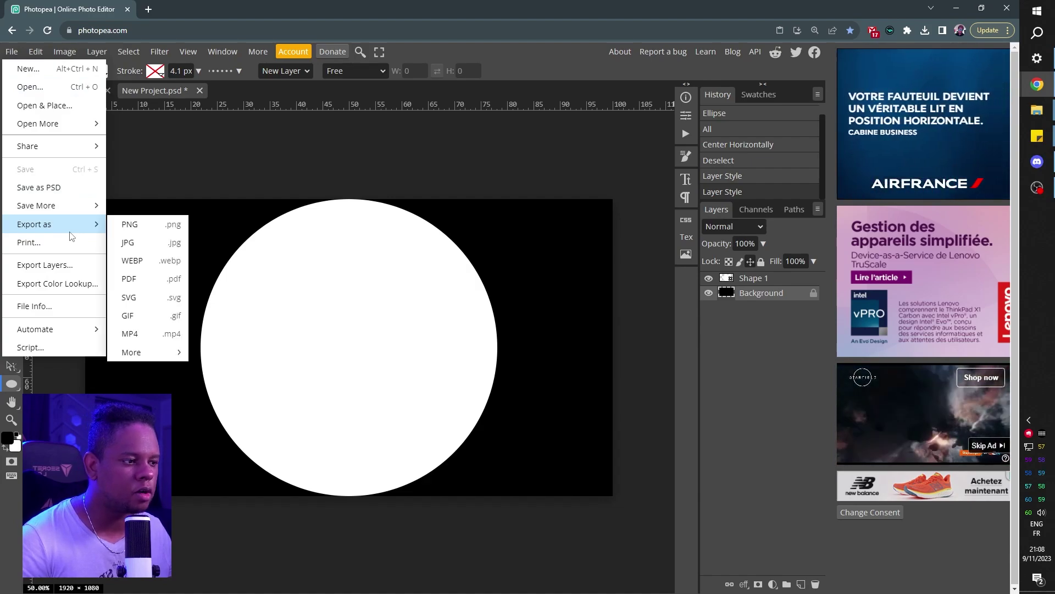
{"action": "left_click", "coordinate": [136, 229]}
{"action": "left_click", "coordinate": [425, 292]}
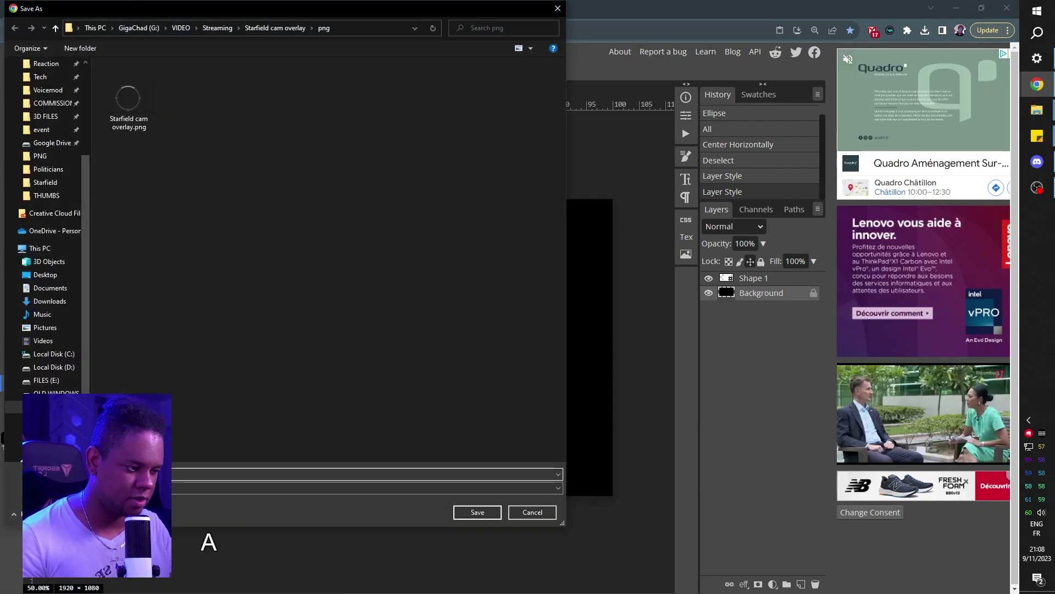
{"action": "key", "text": "Return"}
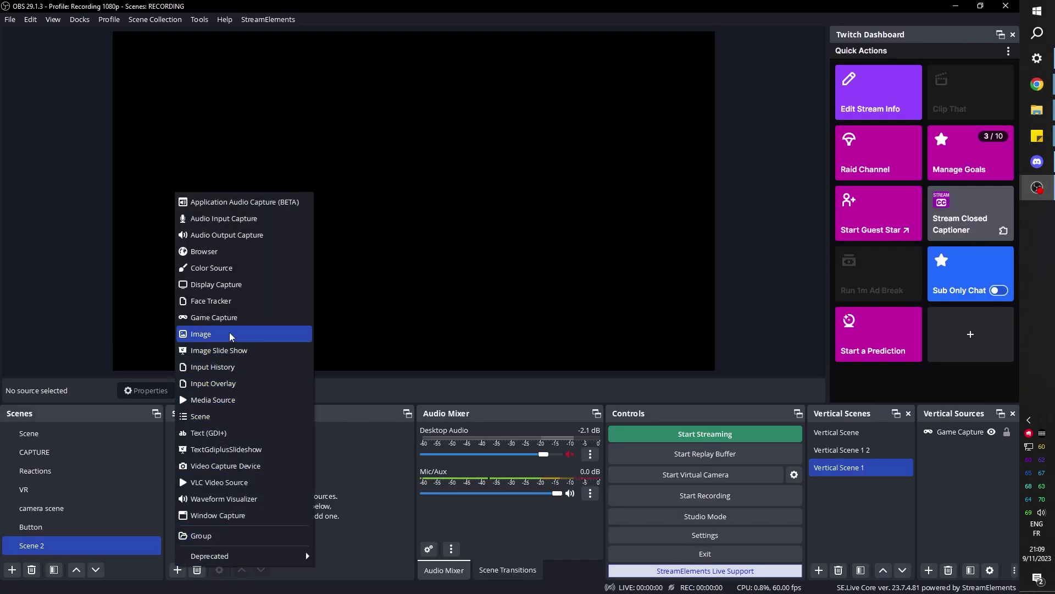
Add the image source 'cam overlay starfield' using the file Starfield cam overlay.png
{"action": "left_click", "coordinate": [231, 334]}
{"action": "type", "text": "cam overlay starfield"}
{"action": "key", "text": "Return"}
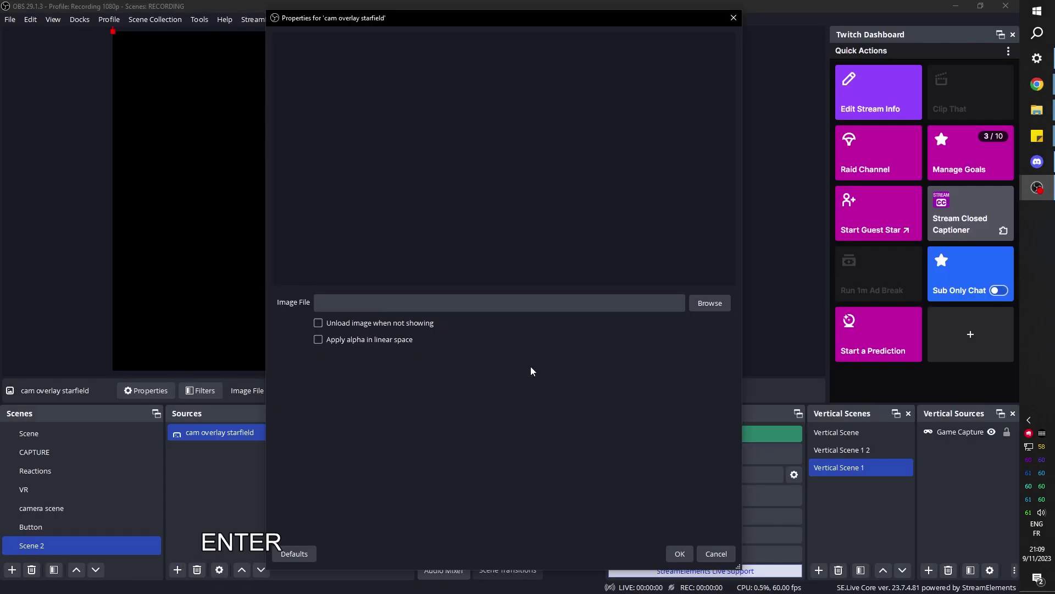
{"action": "left_click", "coordinate": [710, 302]}
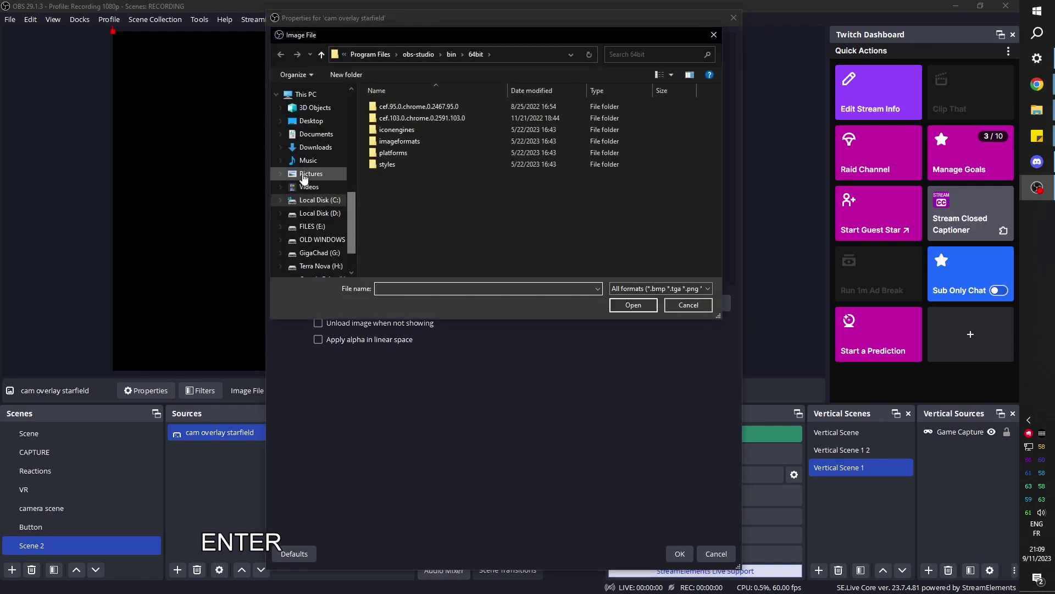
{"action": "double_click", "coordinate": [447, 144]}
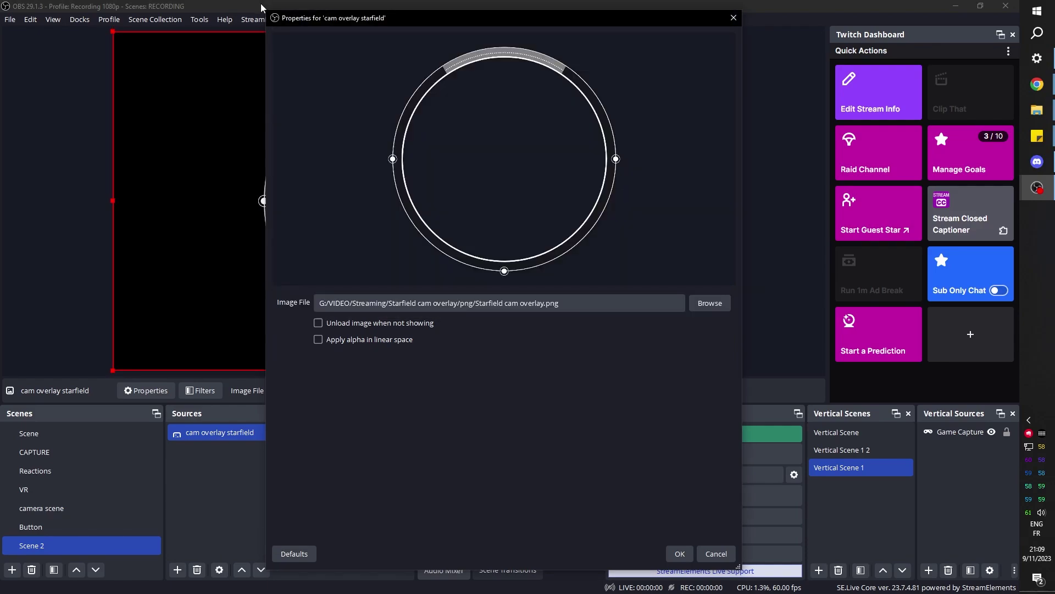
{"action": "left_click", "coordinate": [680, 554]}
{"action": "left_click", "coordinate": [250, 474]}
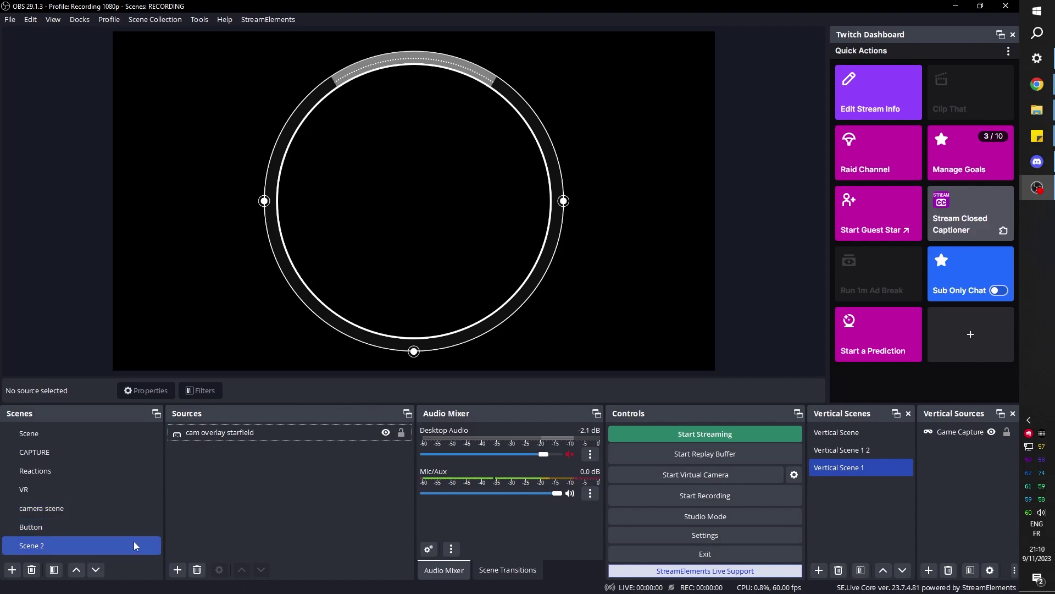
Create Scene 3 and add the existing HDMI camera source to it
{"action": "left_click", "coordinate": [12, 570]}
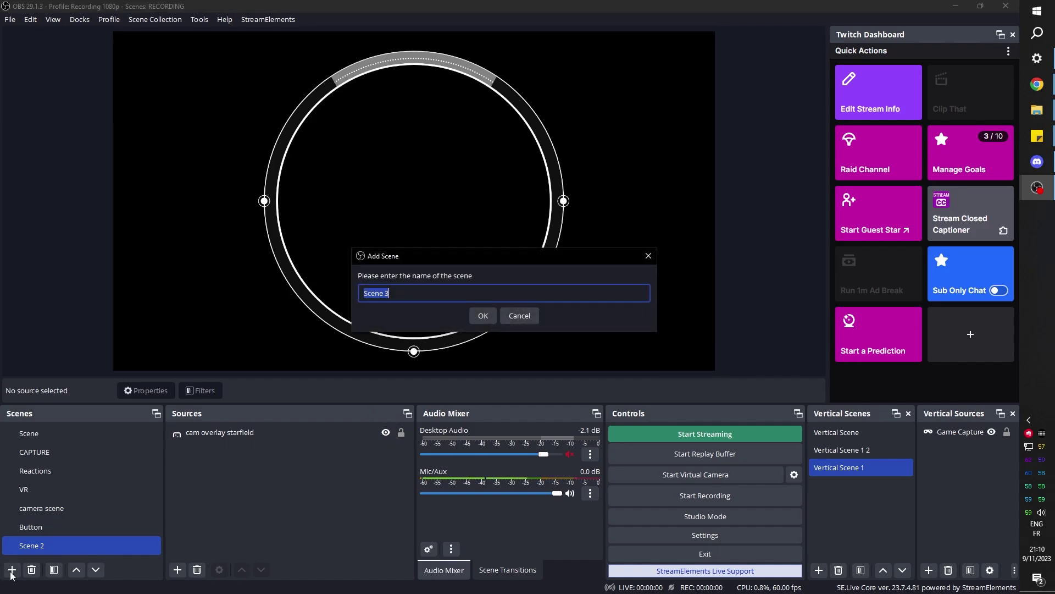
{"action": "left_click", "coordinate": [483, 317]}
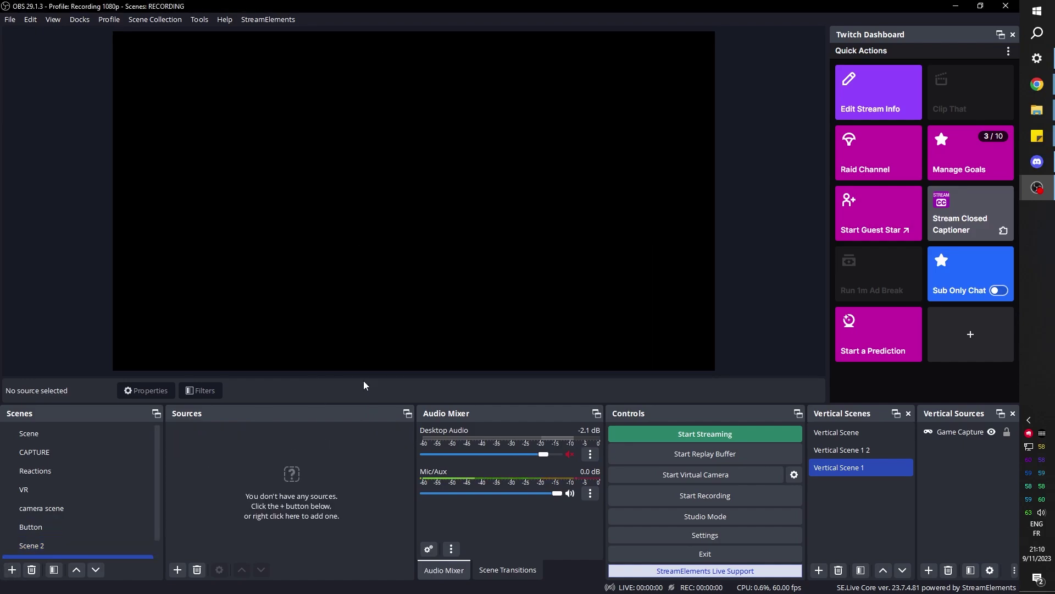
{"action": "left_click", "coordinate": [176, 570]}
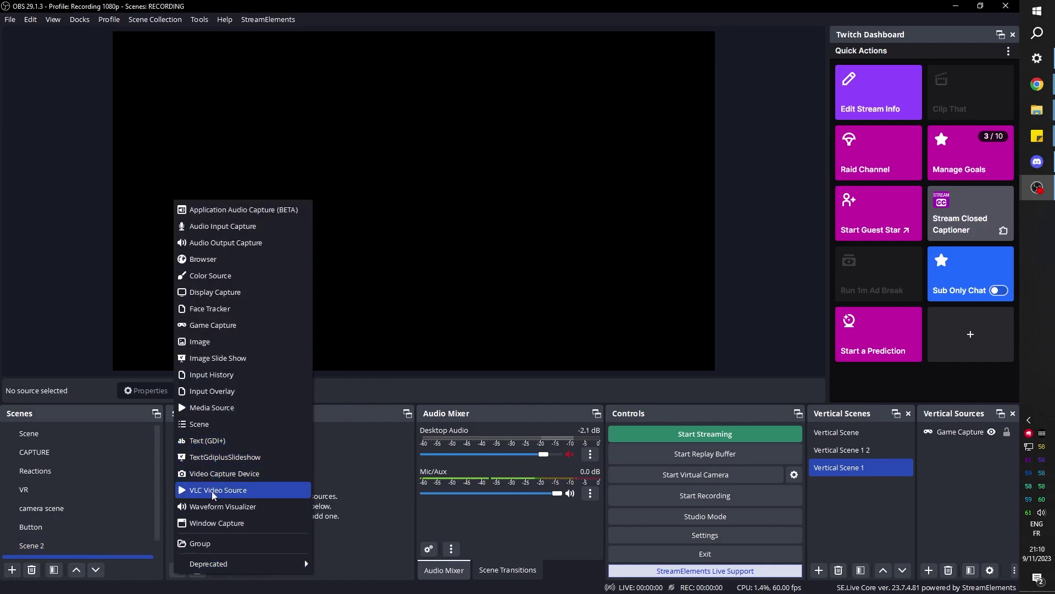
{"action": "left_click", "coordinate": [246, 476]}
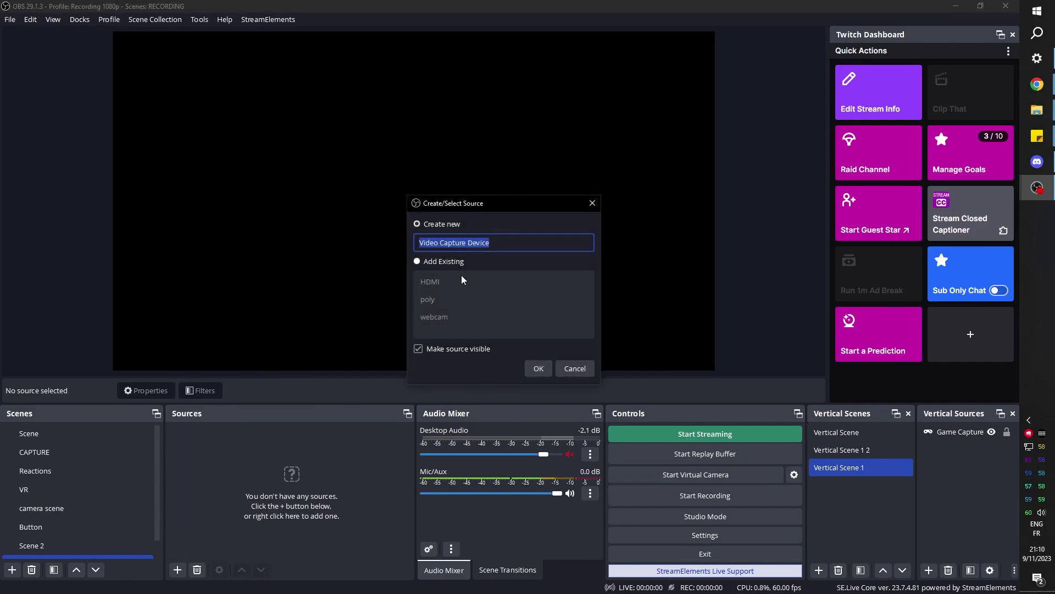
{"action": "left_click", "coordinate": [455, 281]}
{"action": "left_click", "coordinate": [538, 368]}
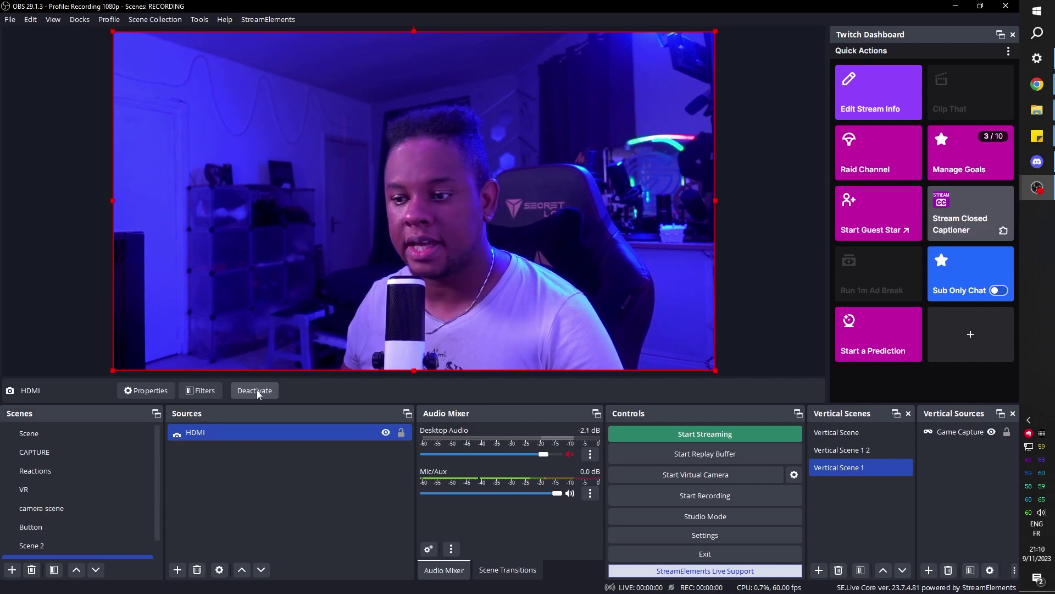
{"action": "left_click", "coordinate": [214, 500]}
Return to Scene 2 and bring up the source types to add
{"action": "left_click", "coordinate": [44, 546]}
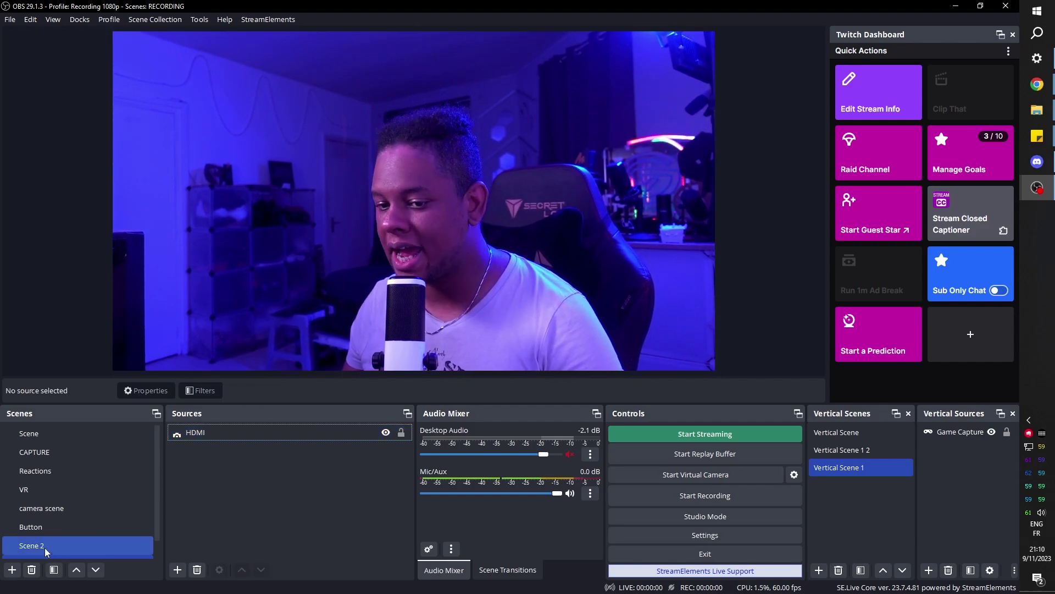
{"action": "key", "text": "Down"}
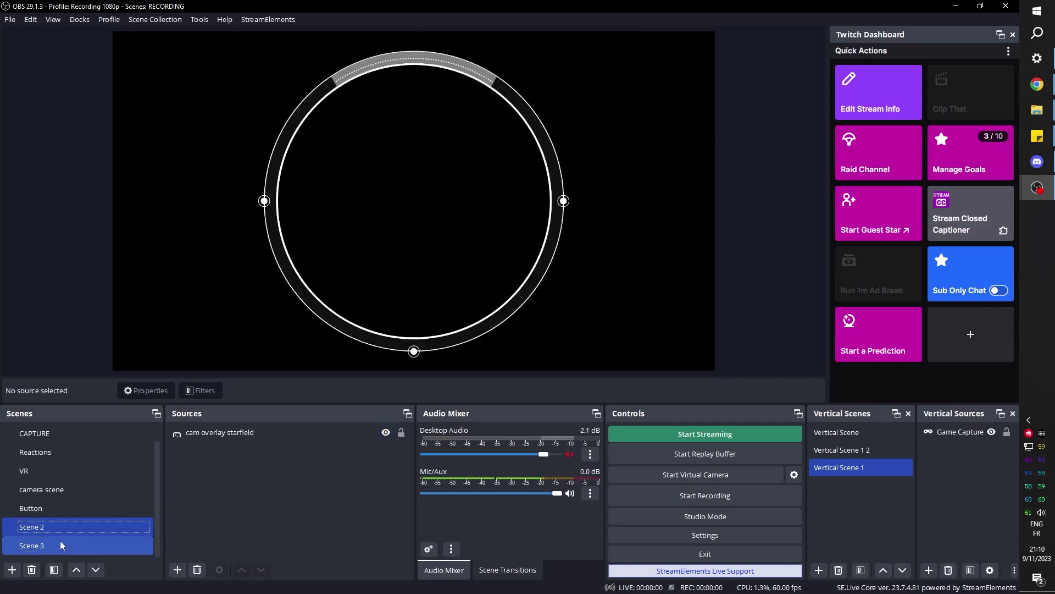
{"action": "left_click", "coordinate": [177, 570]}
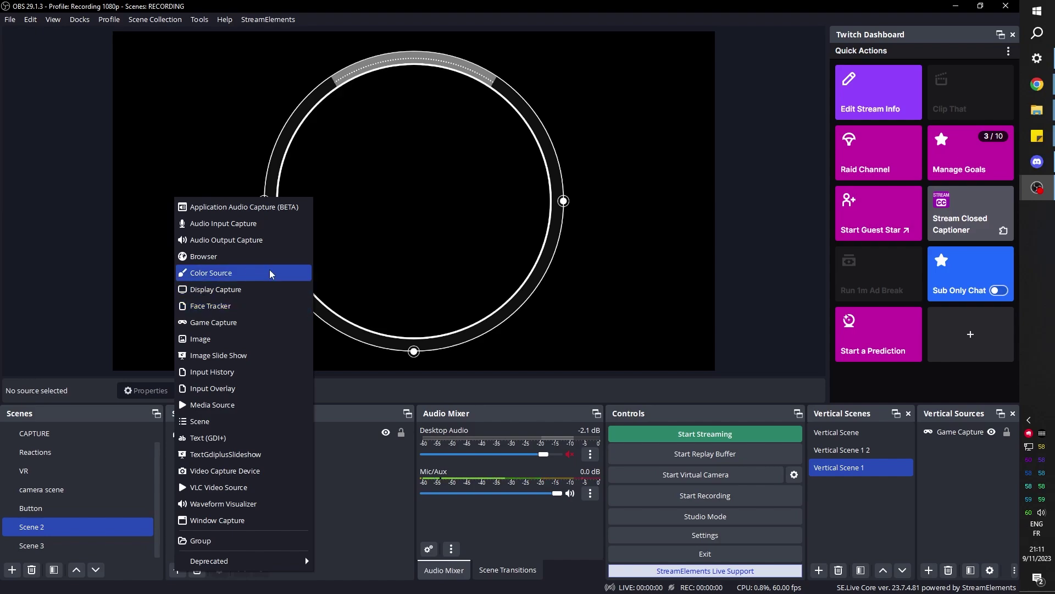
{"action": "left_click", "coordinate": [199, 421]}
{"action": "left_click", "coordinate": [441, 318]}
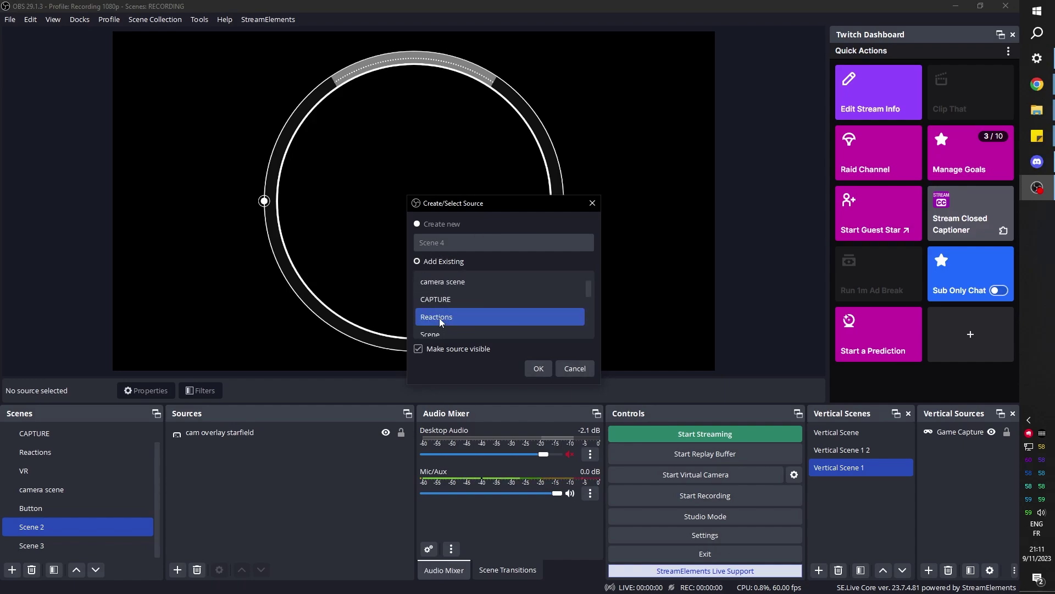
{"action": "scroll", "coordinate": [442, 323], "scroll_direction": "down", "scroll_amount": 1}
{"action": "left_click", "coordinate": [442, 299]}
{"action": "left_click", "coordinate": [534, 373]}
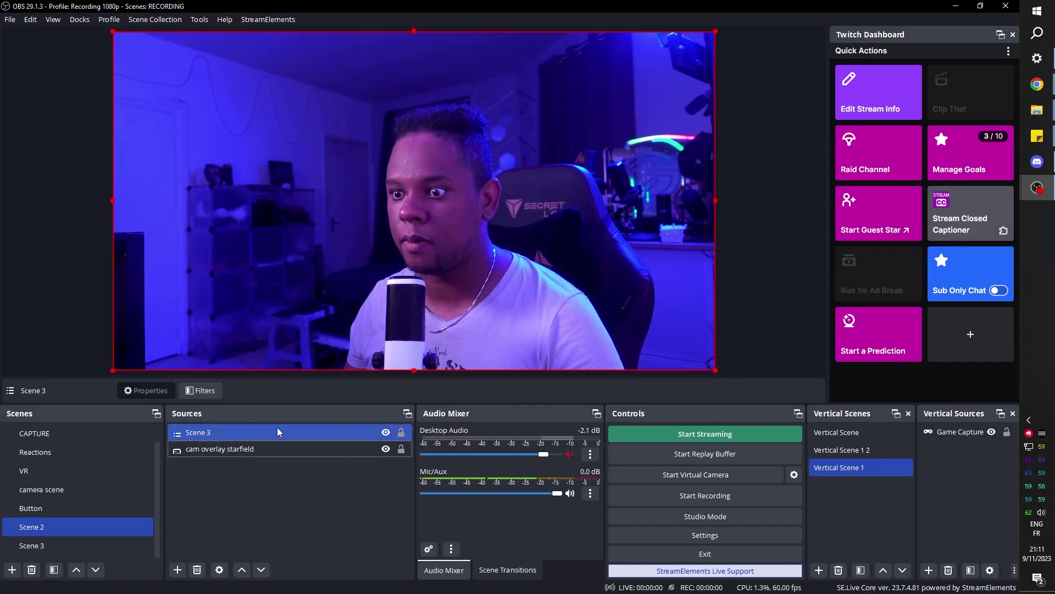
{"action": "right_click", "coordinate": [212, 432]}
{"action": "left_click", "coordinate": [236, 406]}
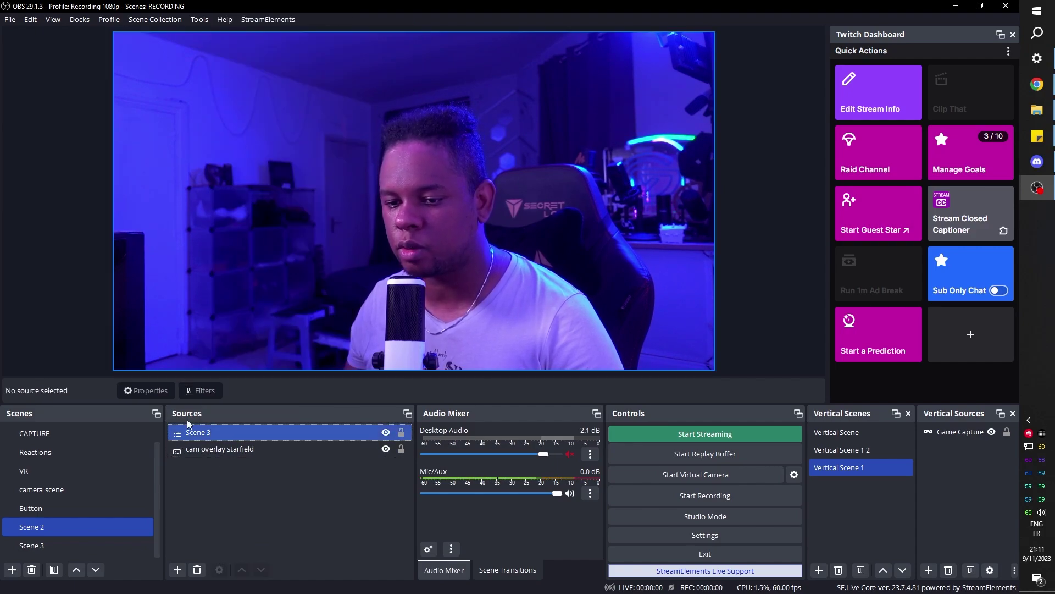
{"action": "left_click", "coordinate": [207, 394]}
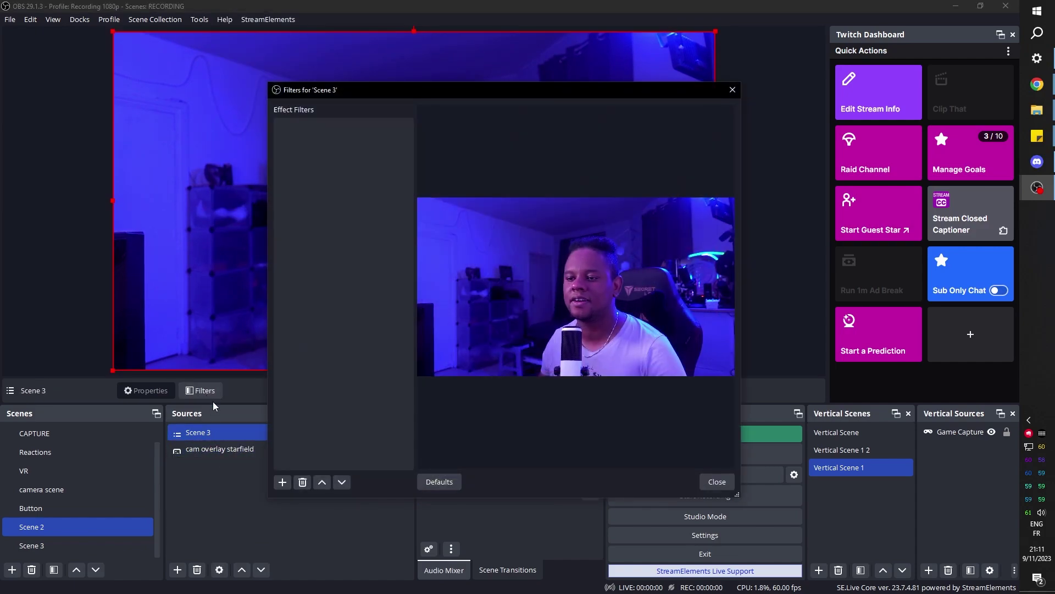
{"action": "left_click", "coordinate": [281, 482]}
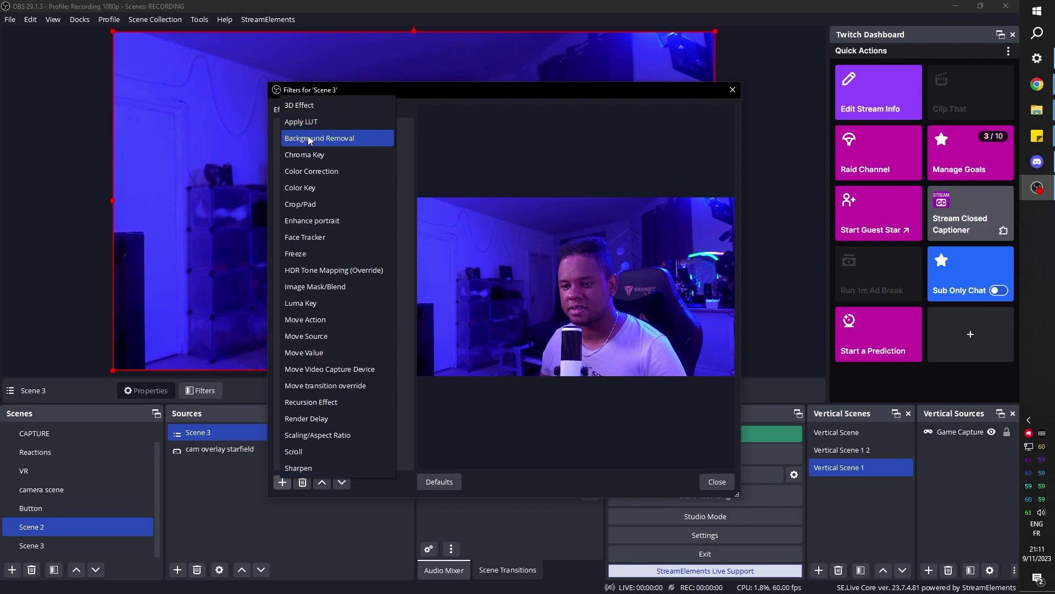
{"action": "left_click", "coordinate": [325, 286]}
{"action": "left_click", "coordinate": [477, 311]}
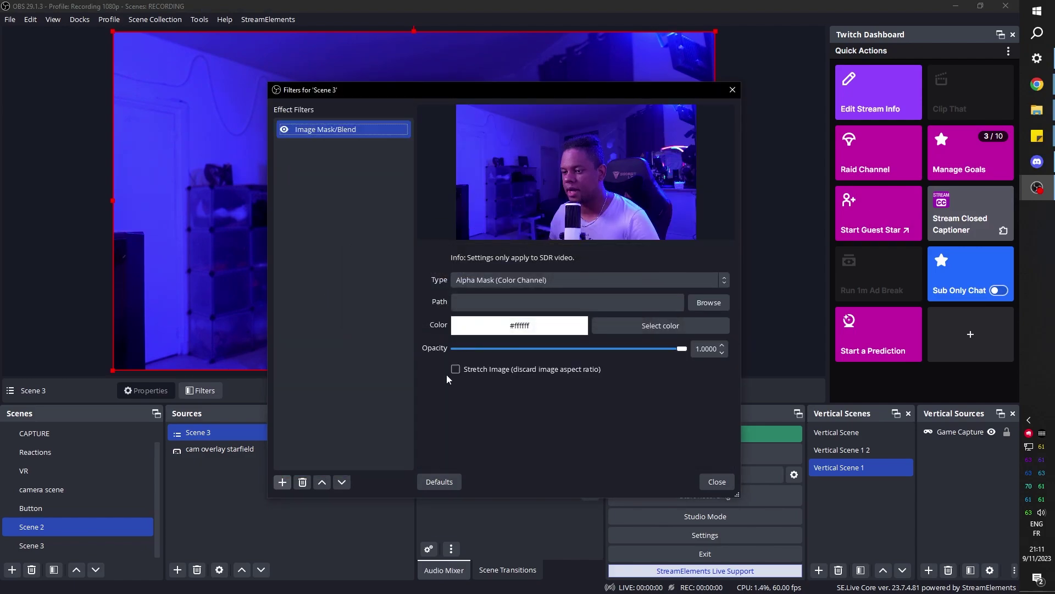
{"action": "left_click", "coordinate": [709, 302]}
{"action": "left_click", "coordinate": [397, 179]}
{"action": "left_click", "coordinate": [634, 377]}
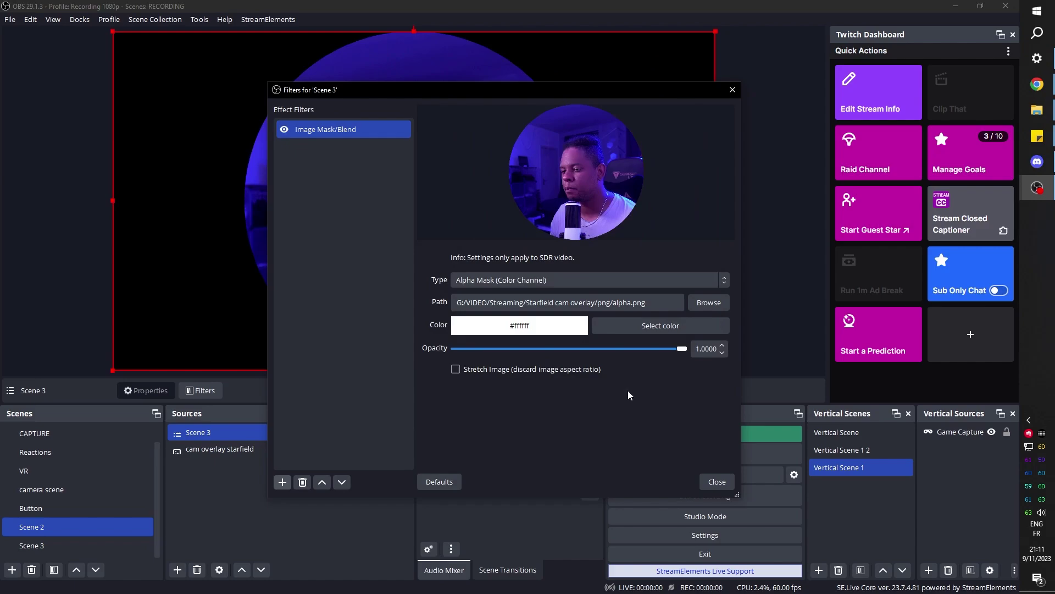
{"action": "left_click", "coordinate": [718, 482]}
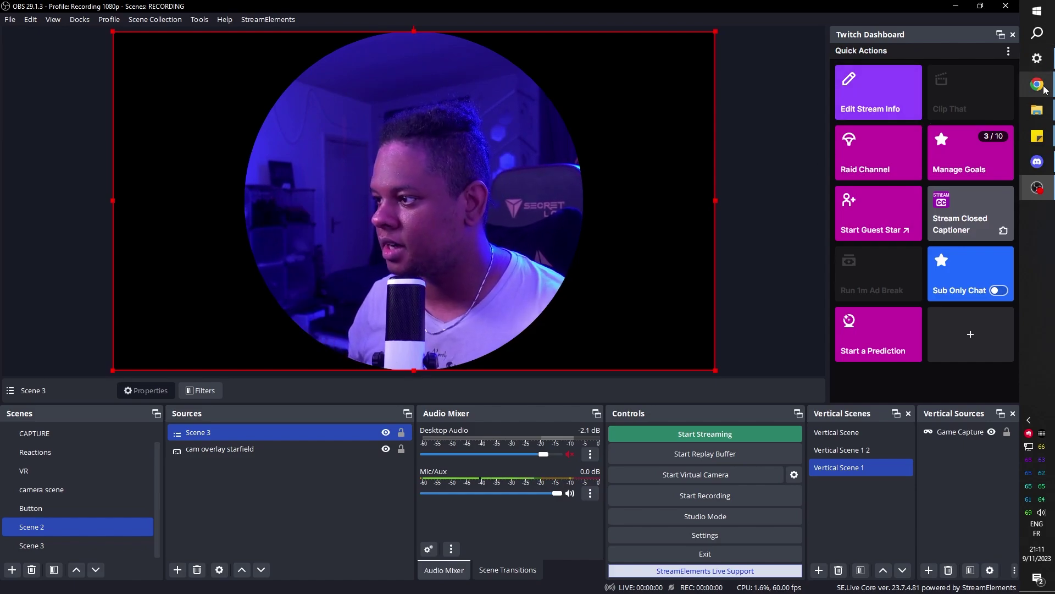
{"action": "mouse_move", "coordinate": [1044, 90]}
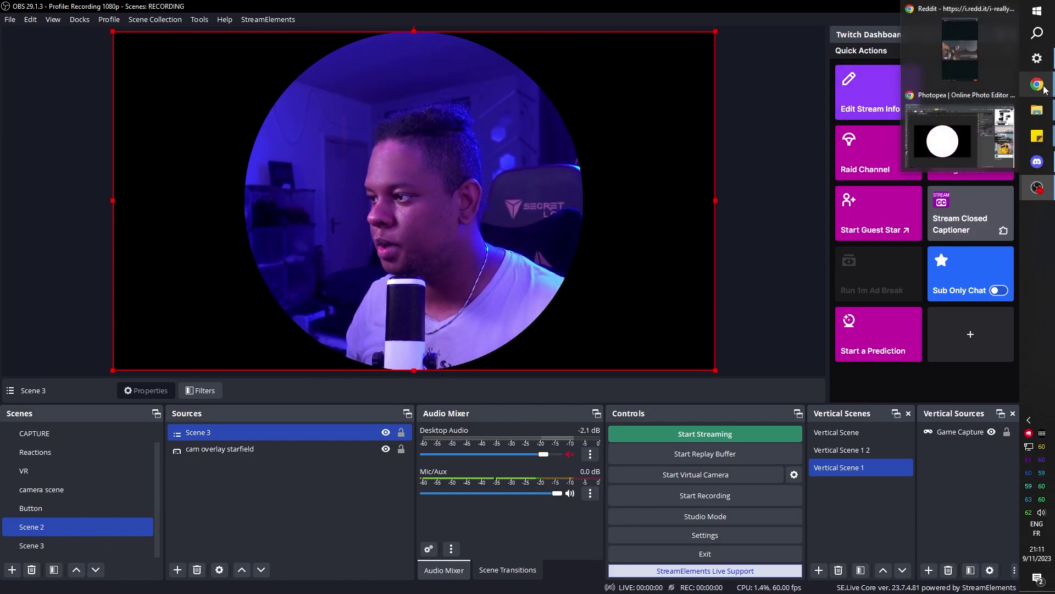
{"action": "left_click", "coordinate": [960, 132]}
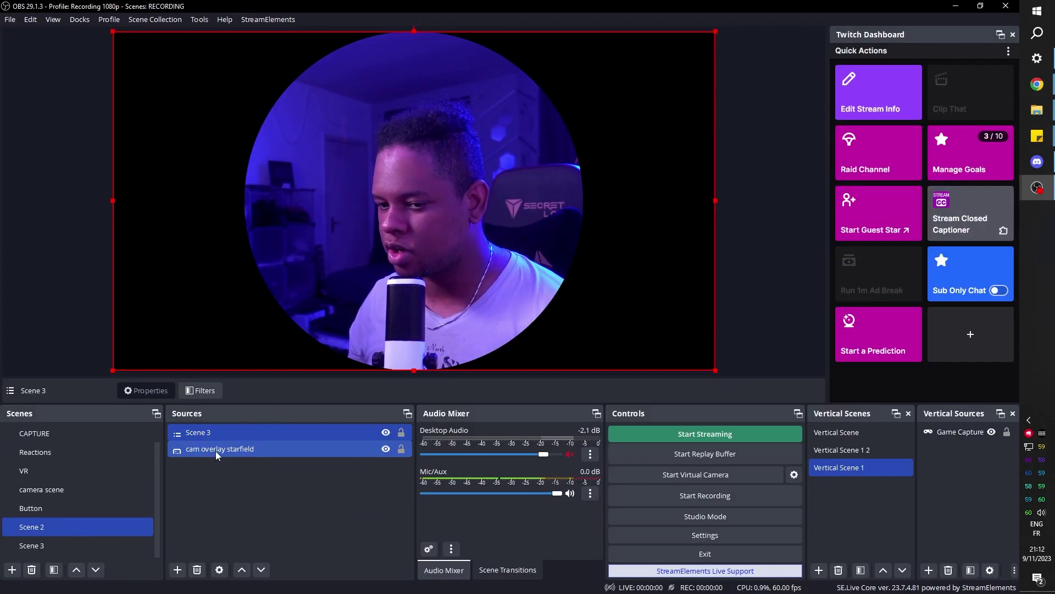
Move cam overlay starfield above Scene 3 and shrink the webcam circle to fit the ring
{"action": "left_click", "coordinate": [217, 451]}
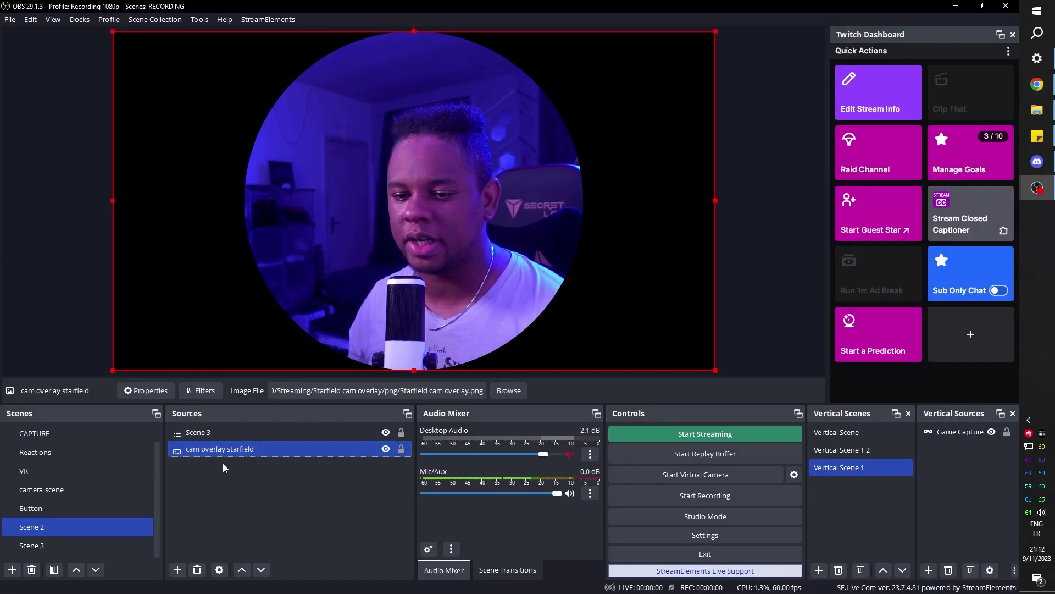
{"action": "left_click_drag", "start_coordinate": [226, 453], "coordinate": [225, 431]}
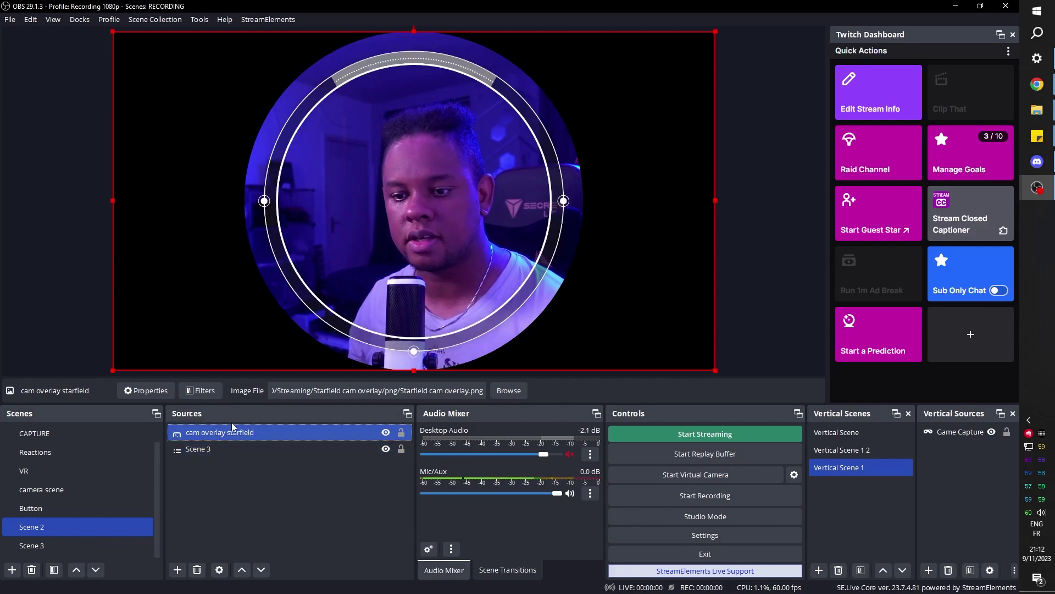
{"action": "left_click", "coordinate": [211, 450]}
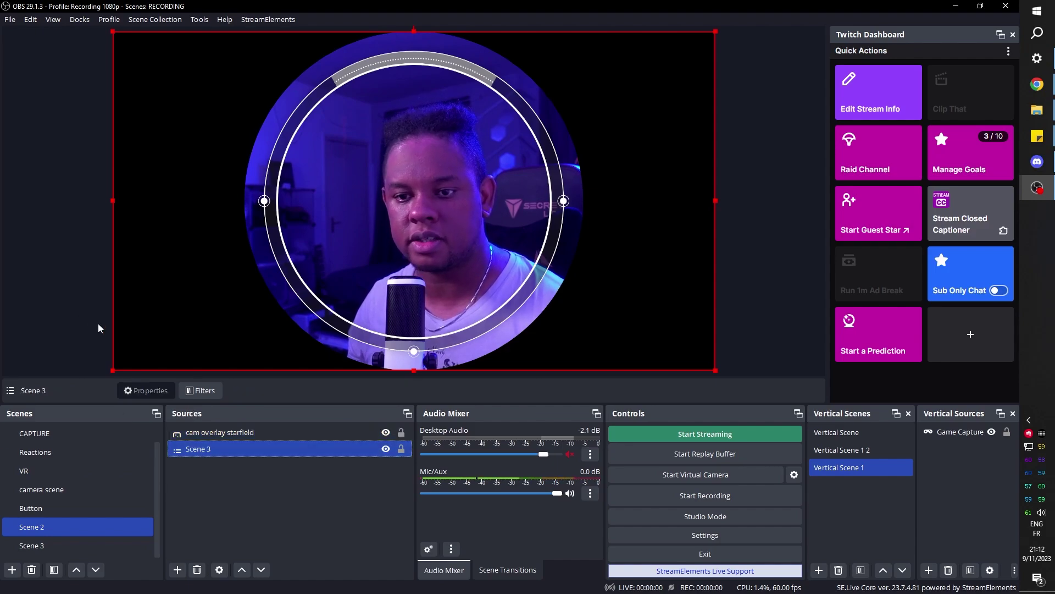
{"action": "left_click_drag", "start_coordinate": [112, 371], "coordinate": [150, 348]}
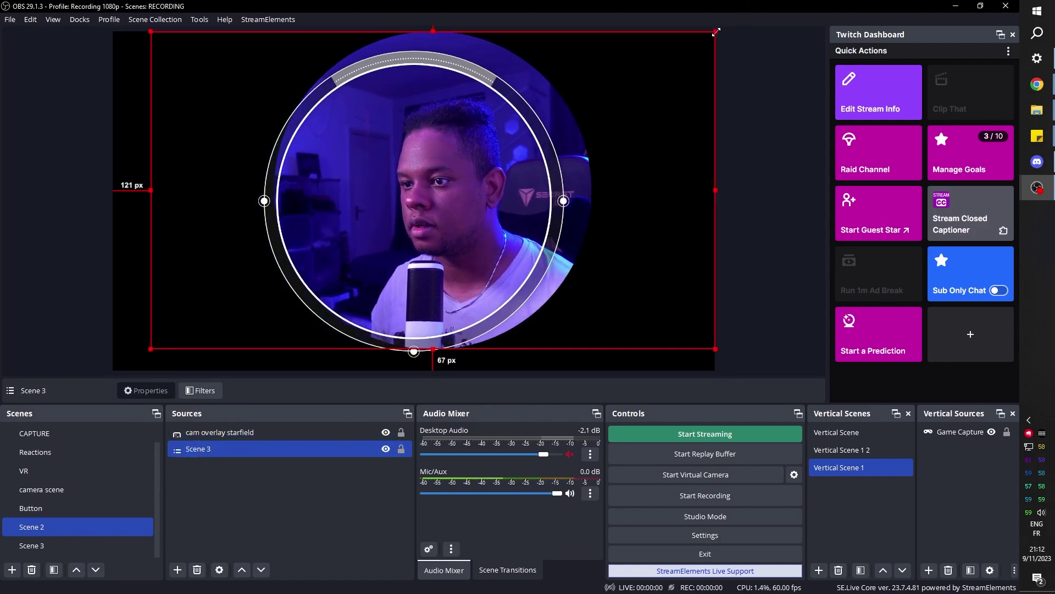
{"action": "left_click_drag", "start_coordinate": [716, 32], "coordinate": [665, 96]}
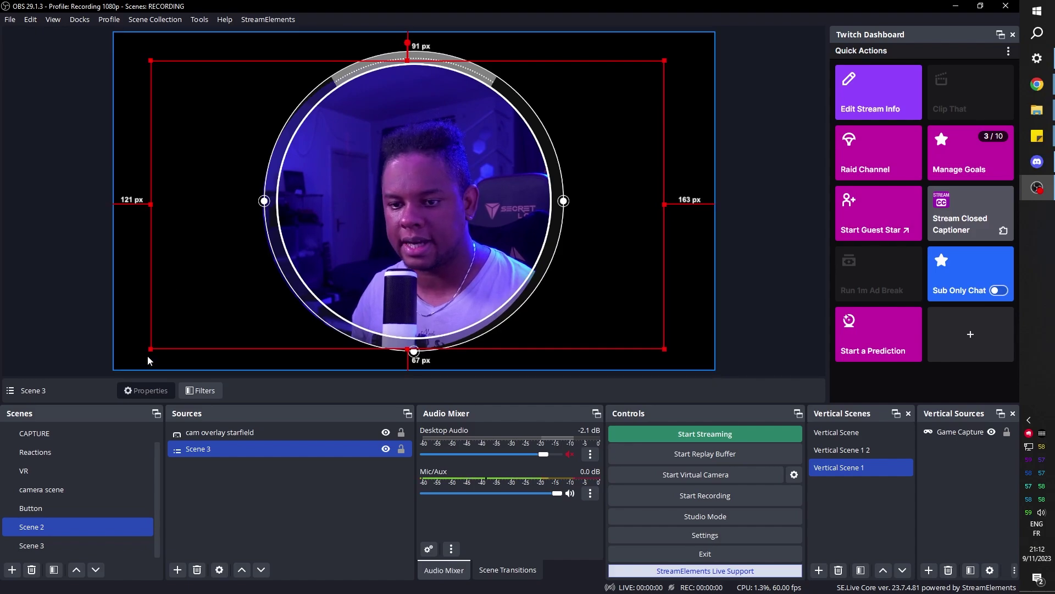
{"action": "left_click_drag", "start_coordinate": [149, 350], "coordinate": [185, 330]}
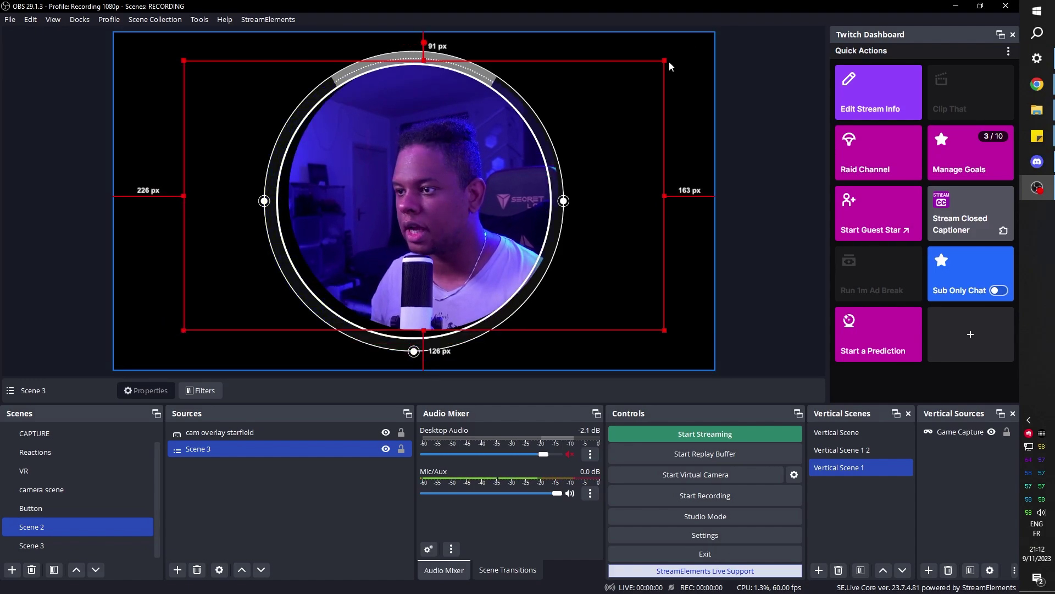
{"action": "mouse_move", "coordinate": [664, 59]}
{"action": "left_mouse_down"}
{"action": "mouse_move", "coordinate": [640, 72]}
{"action": "mouse_move", "coordinate": [655, 66]}
{"action": "left_mouse_up"}
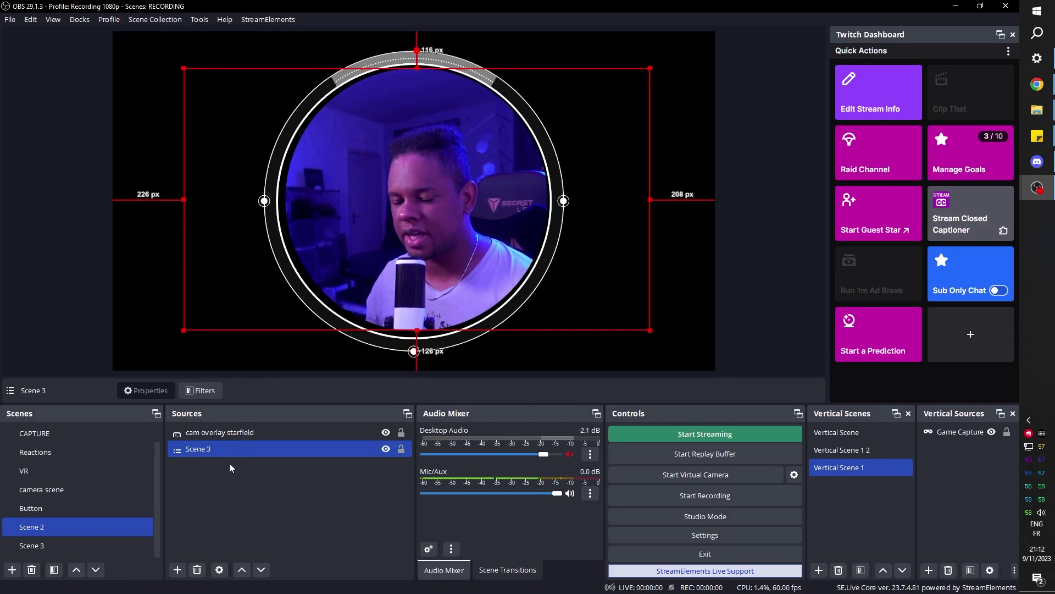
Centre the Scene 3 webcam on screen and deselect it to check the frame
{"action": "right_click", "coordinate": [218, 449]}
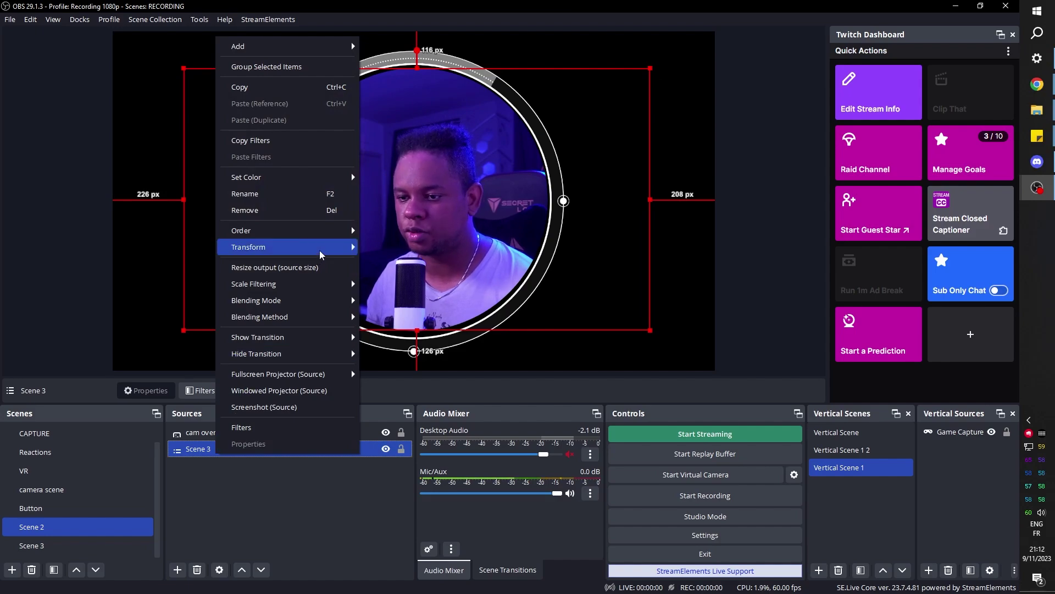
{"action": "mouse_move", "coordinate": [322, 243]}
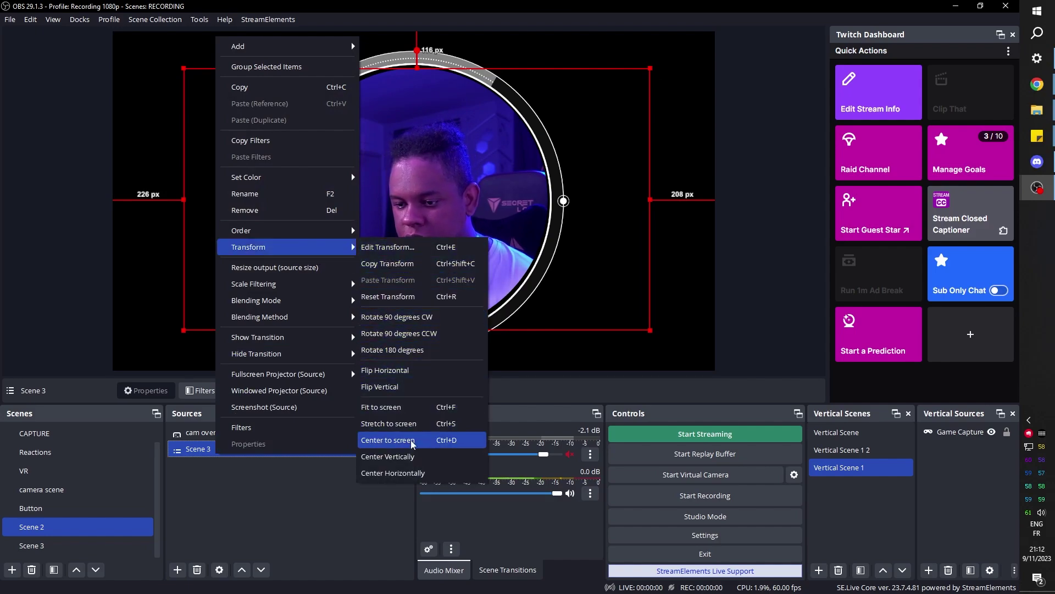
{"action": "left_click", "coordinate": [374, 439]}
{"action": "left_click", "coordinate": [272, 496]}
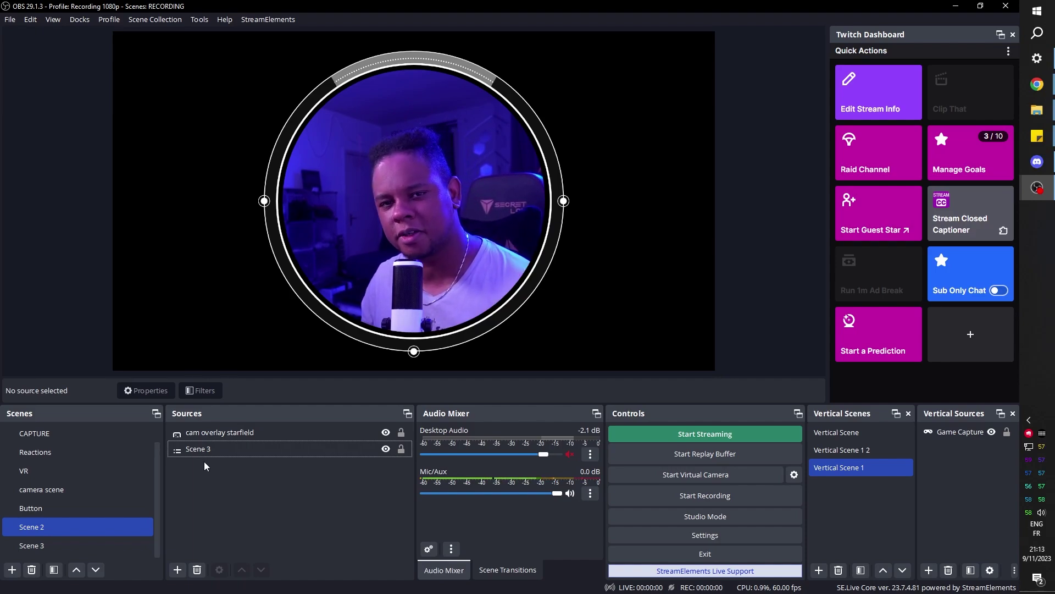
Set the cam overlay starfield source's positional alignment to Center
{"action": "left_click", "coordinate": [216, 434]}
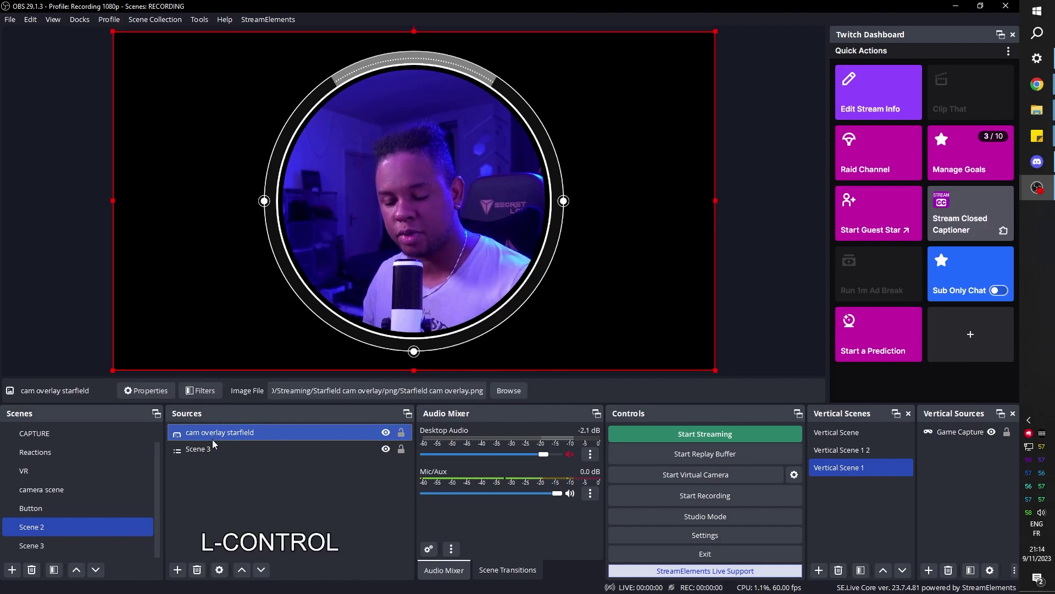
{"action": "key", "text": "ctrl+e"}
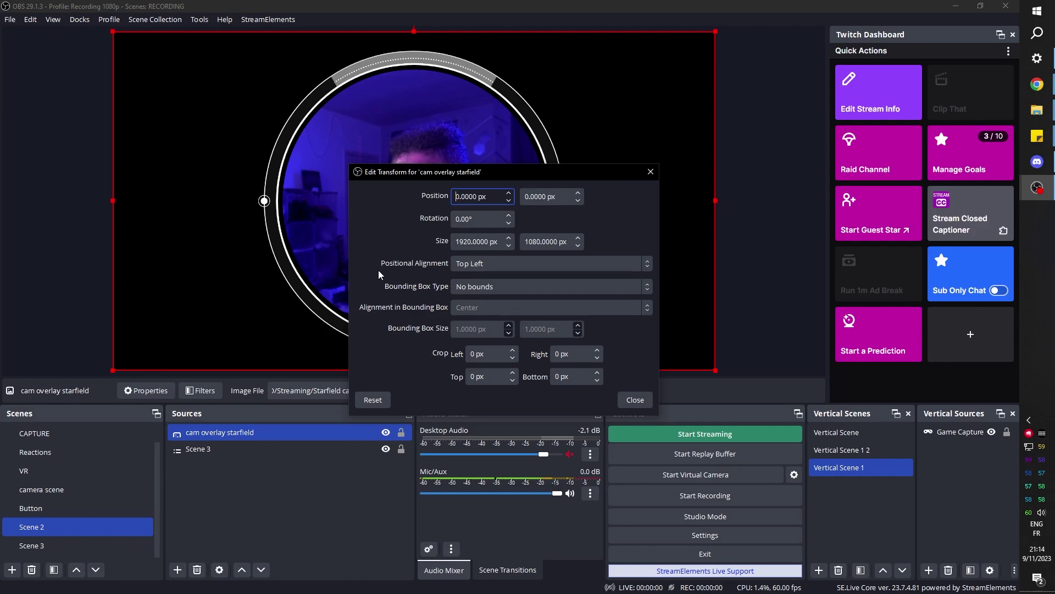
{"action": "left_click", "coordinate": [486, 266]}
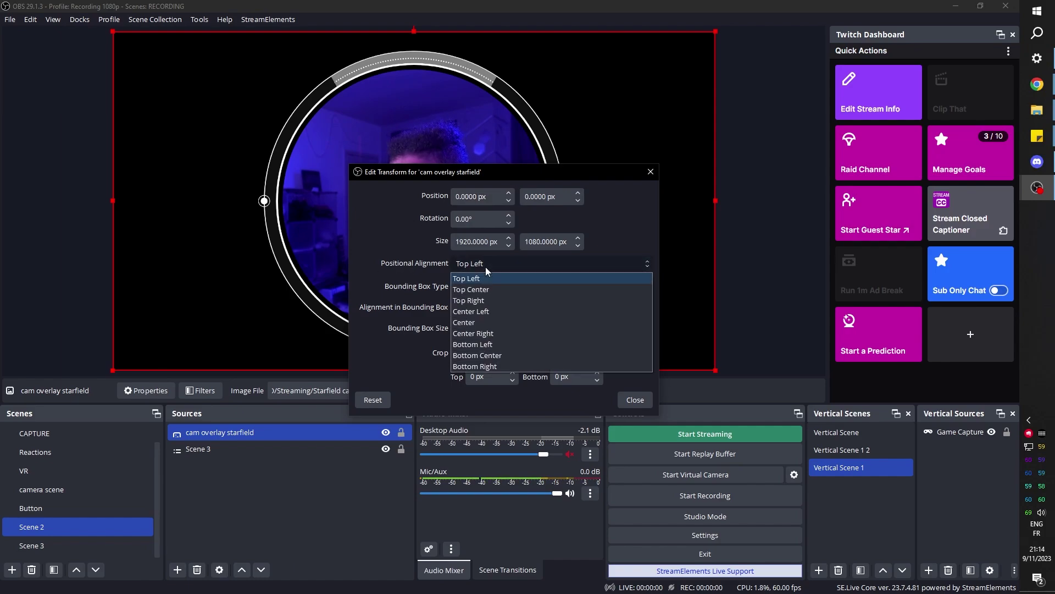
{"action": "left_click", "coordinate": [493, 321]}
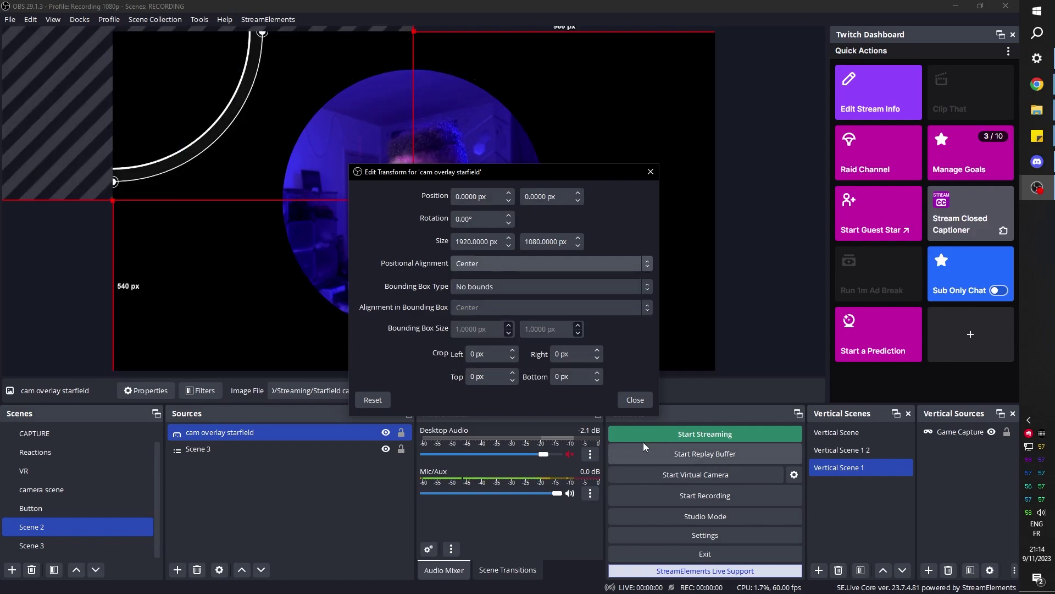
{"action": "left_click", "coordinate": [633, 401]}
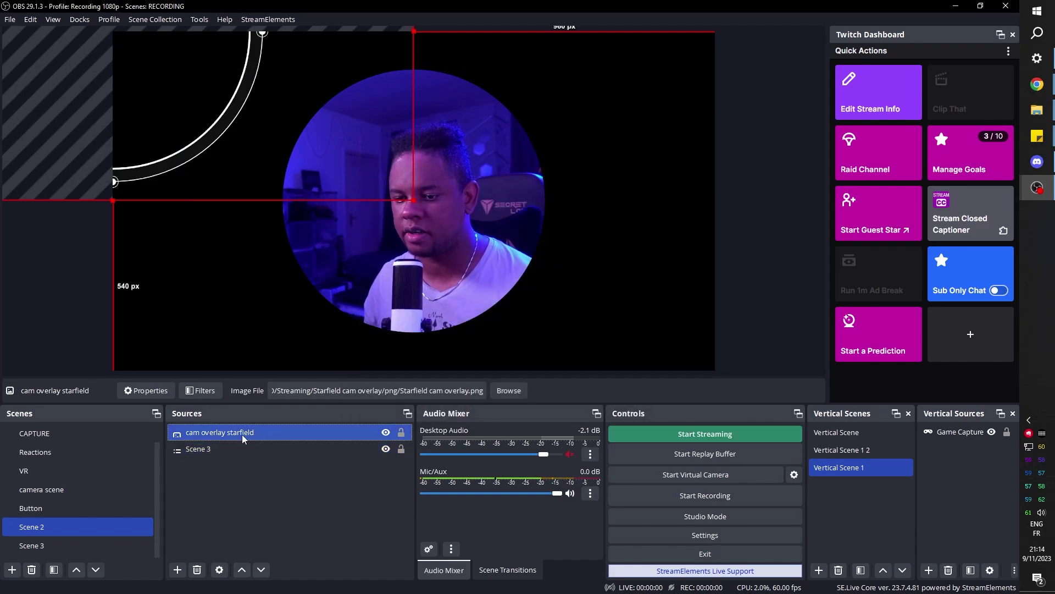
Centre the overlay on the canvas via Transform > Center to screen, then deselect it
{"action": "right_click", "coordinate": [242, 435]}
{"action": "mouse_move", "coordinate": [352, 227]}
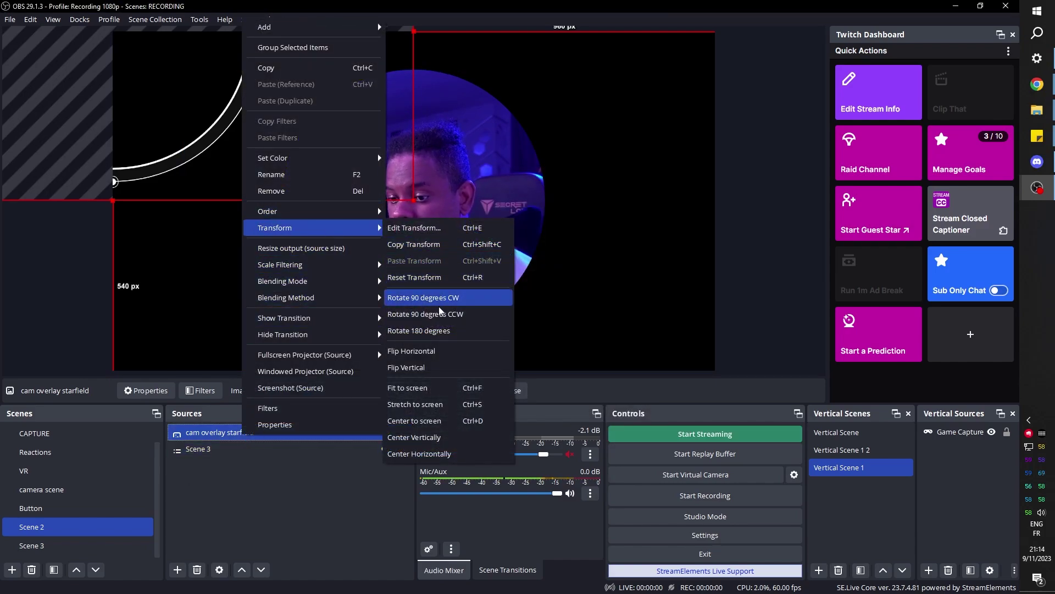
{"action": "left_click", "coordinate": [415, 420]}
{"action": "left_click", "coordinate": [195, 448]}
Give Scene 2 a default-named Move Source filter whose source is cam overlay starfield
{"action": "right_click", "coordinate": [41, 529]}
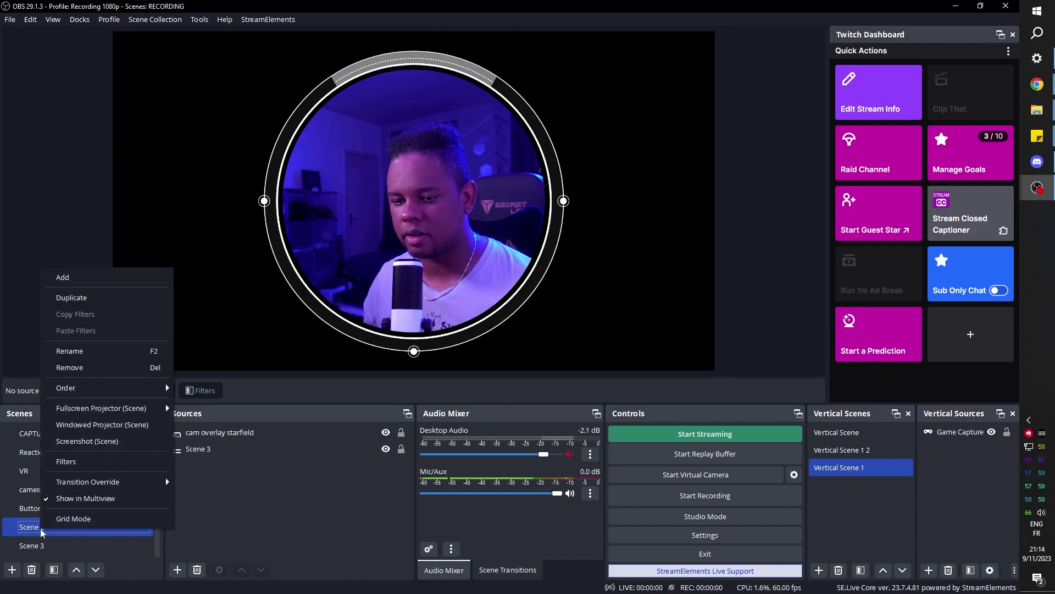
{"action": "left_click", "coordinate": [66, 462]}
{"action": "left_click", "coordinate": [283, 482]}
{"action": "left_click", "coordinate": [289, 340]}
{"action": "key", "text": "Return"}
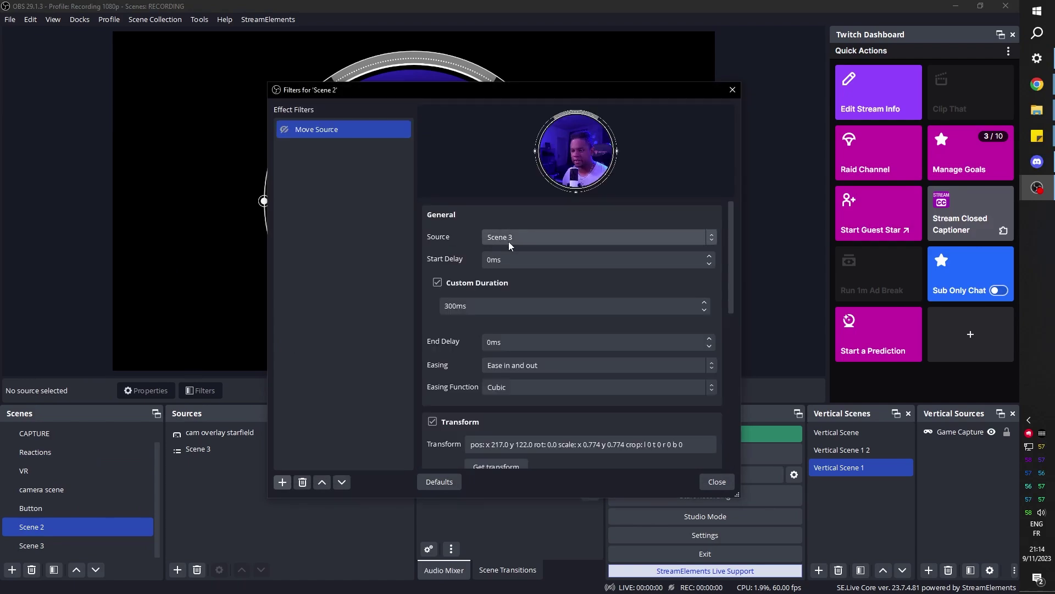
{"action": "left_click", "coordinate": [572, 240]}
{"action": "left_click", "coordinate": [546, 262]}
{"action": "left_click_drag", "start_coordinate": [472, 95], "coordinate": [751, 65]}
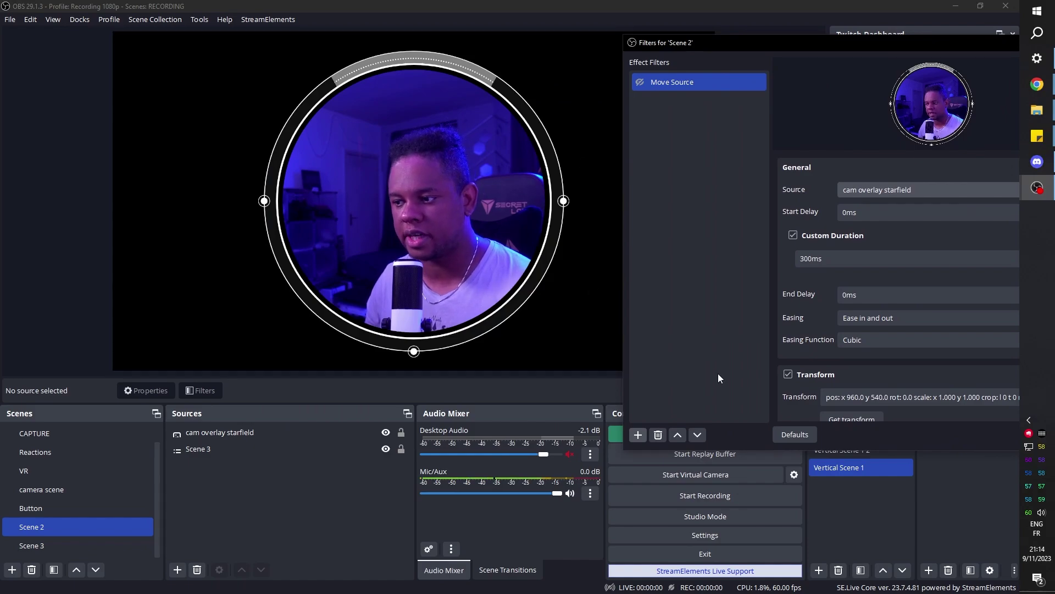
{"action": "scroll", "coordinate": [689, 280], "scroll_direction": "down", "scroll_amount": 5}
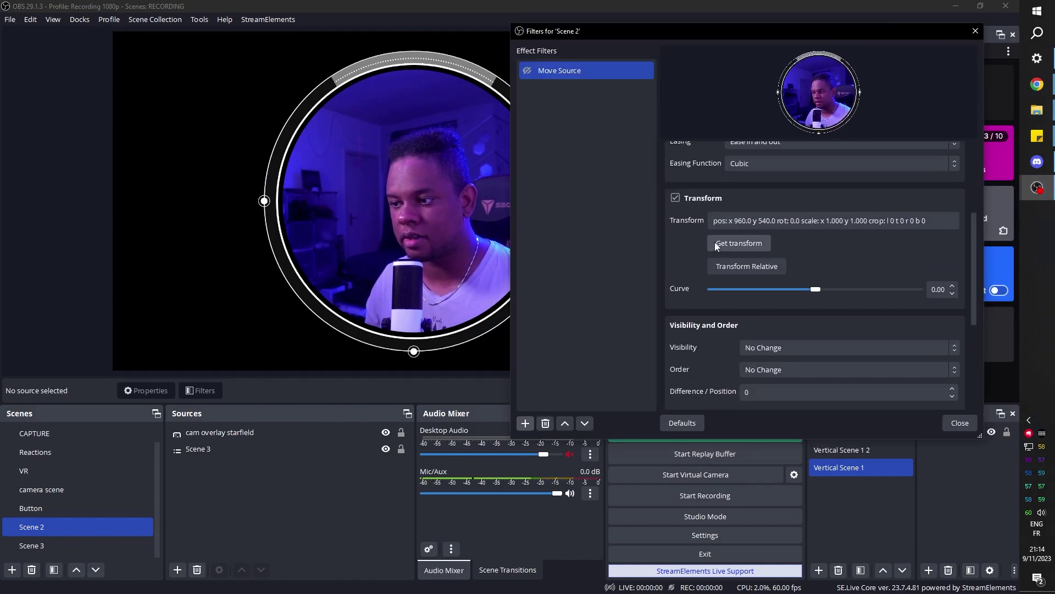
Duplicate the Move Source filter as Move Source 2
{"action": "right_click", "coordinate": [551, 71]}
{"action": "left_click", "coordinate": [572, 101]}
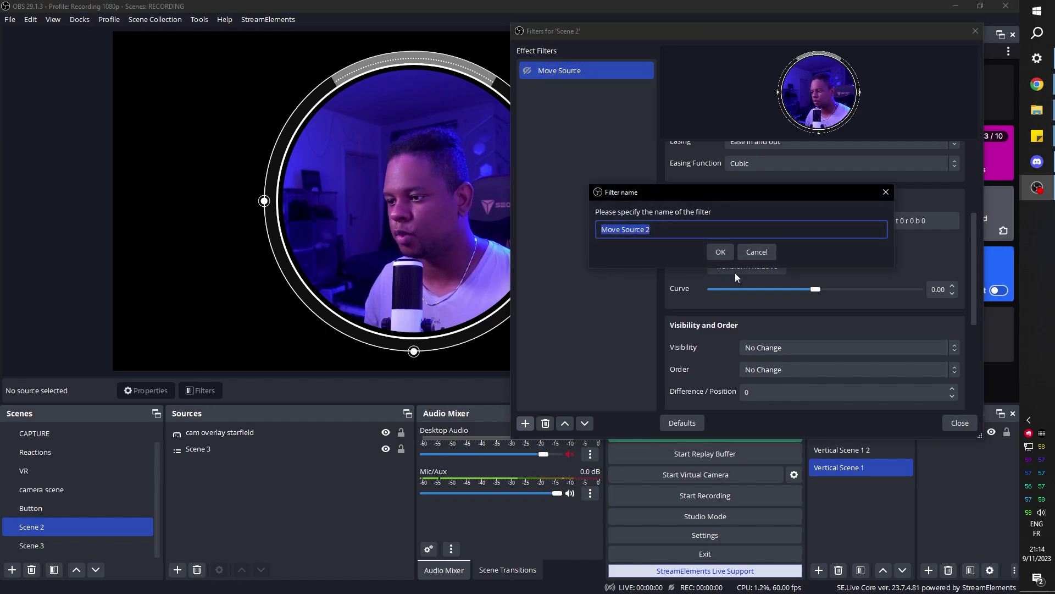
{"action": "left_click", "coordinate": [724, 257]}
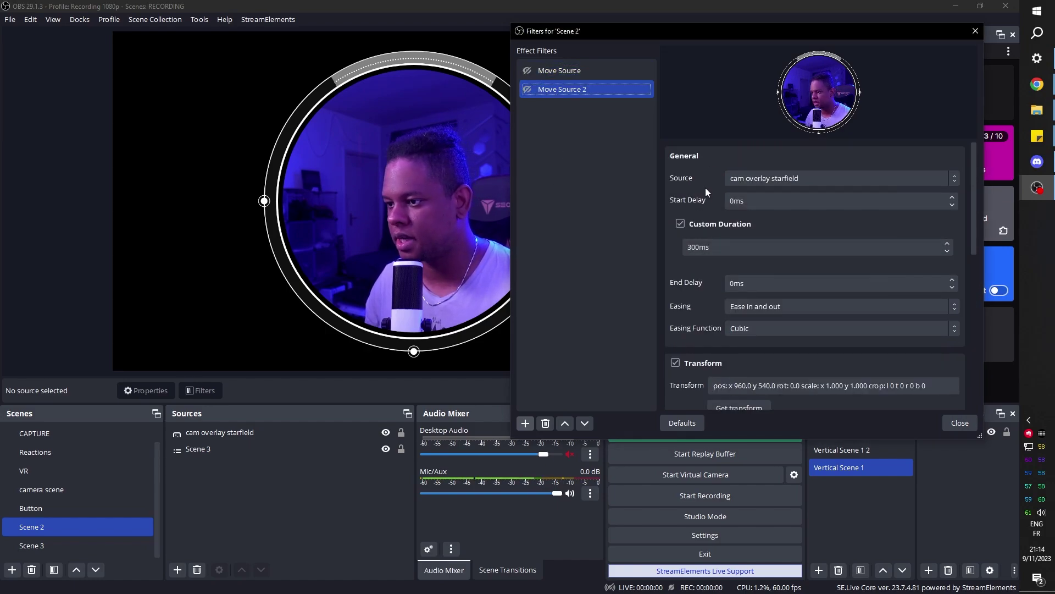
{"action": "scroll", "coordinate": [681, 289], "scroll_direction": "down", "scroll_amount": 2}
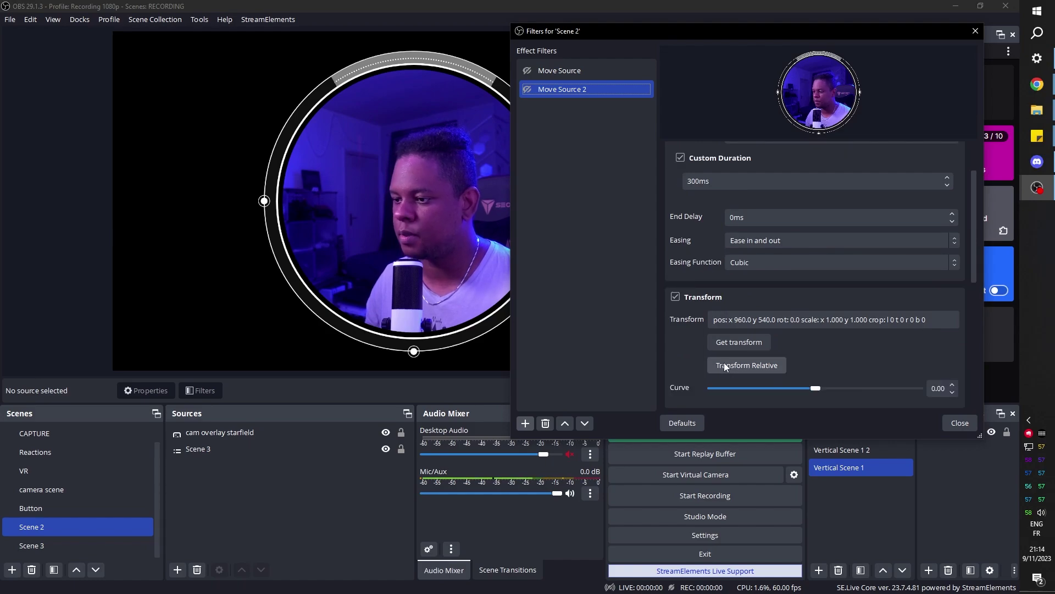
Rotate cam overlay starfield to 360 and capture that transform into Move Source 2
{"action": "left_click", "coordinate": [247, 208]}
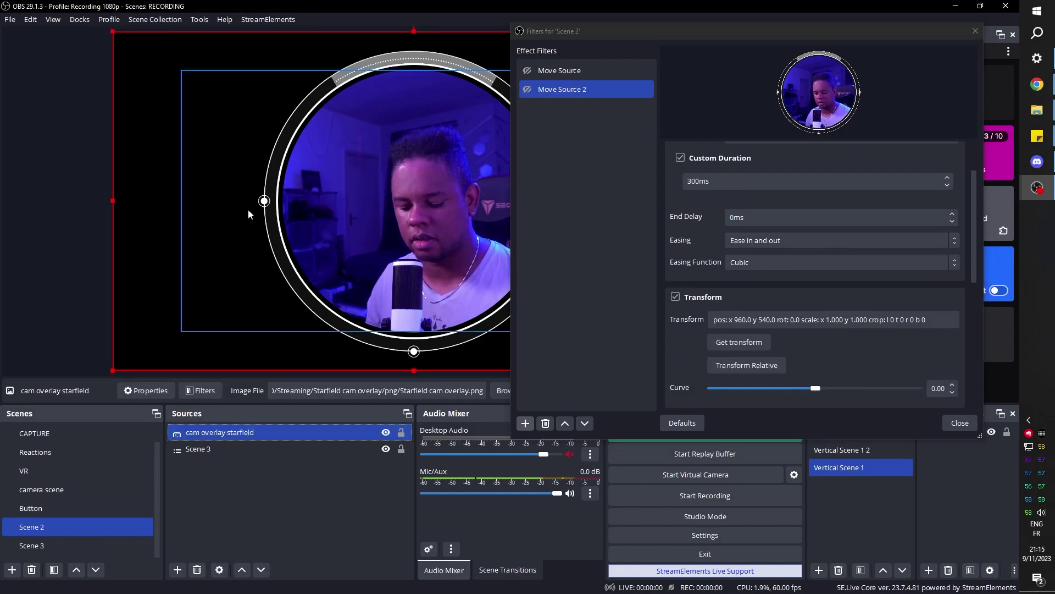
{"action": "key", "text": "ctrl+e"}
{"action": "left_click_drag", "start_coordinate": [427, 182], "coordinate": [183, 234]}
{"action": "left_click", "coordinate": [213, 273]}
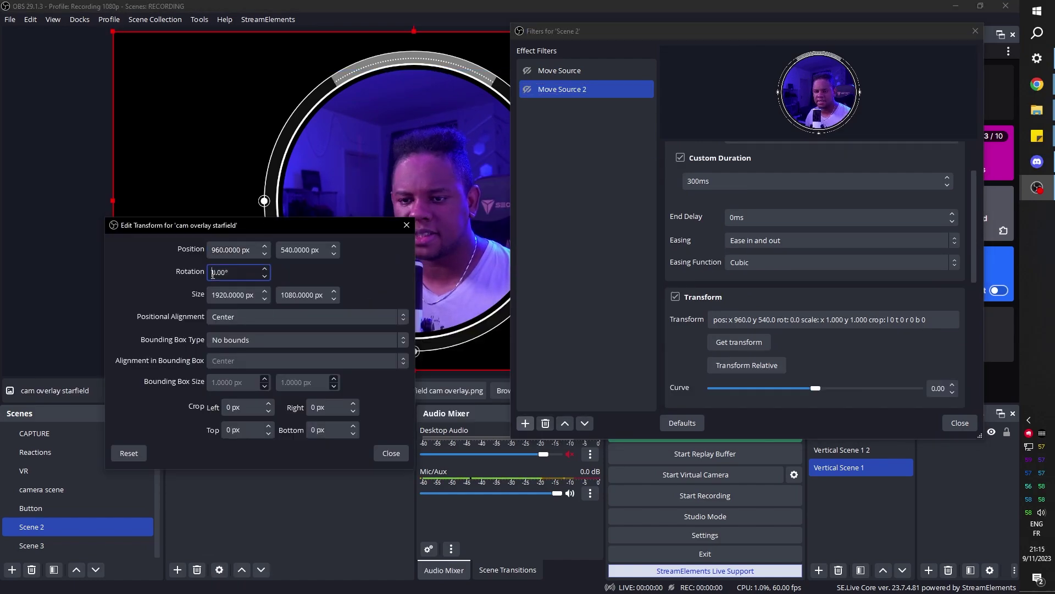
{"action": "type", "text": "360"}
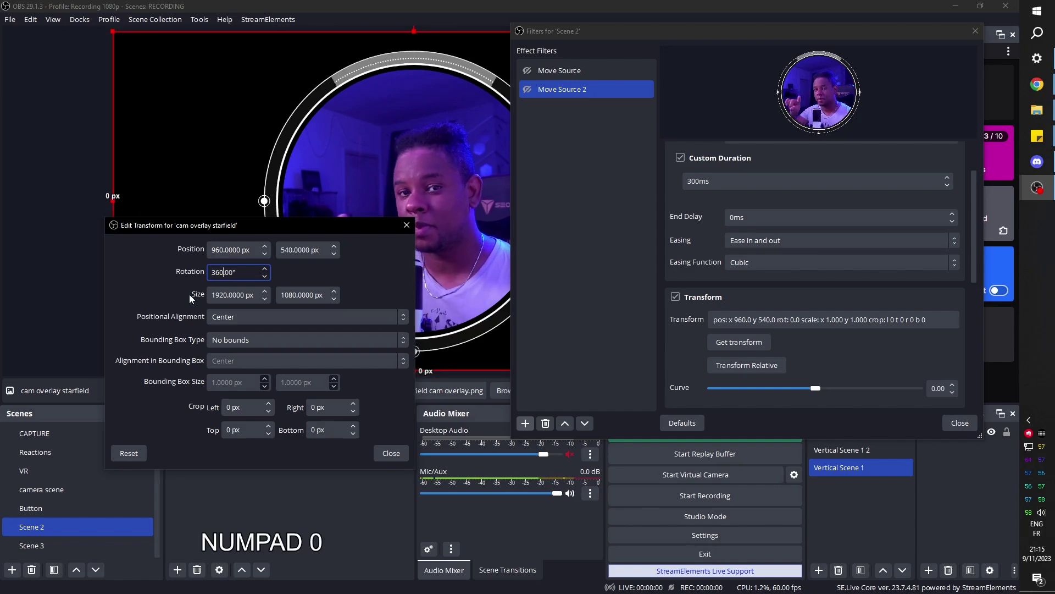
{"action": "left_click", "coordinate": [394, 458]}
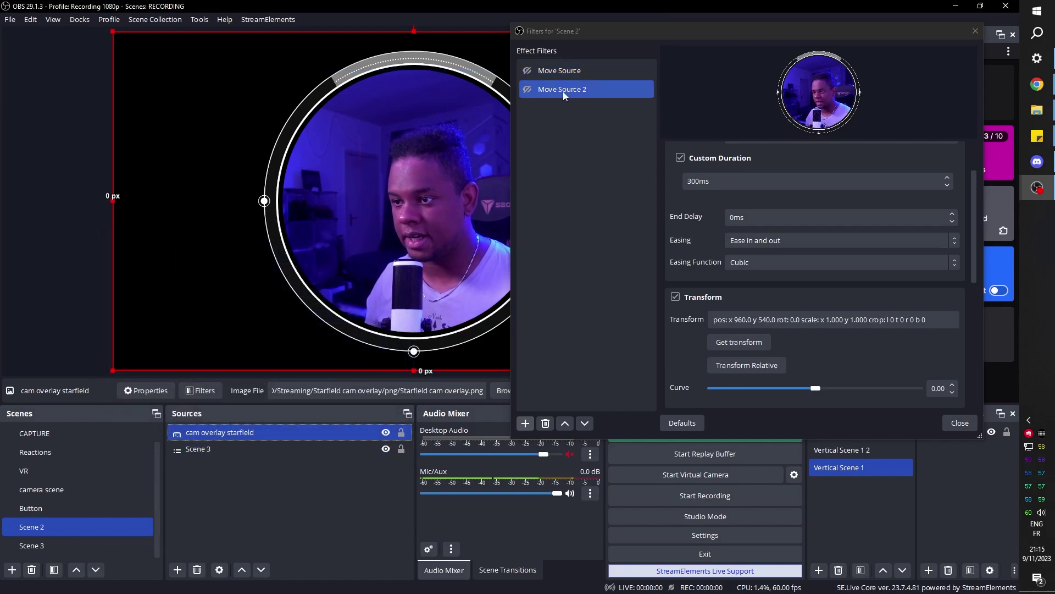
{"action": "left_click", "coordinate": [719, 350]}
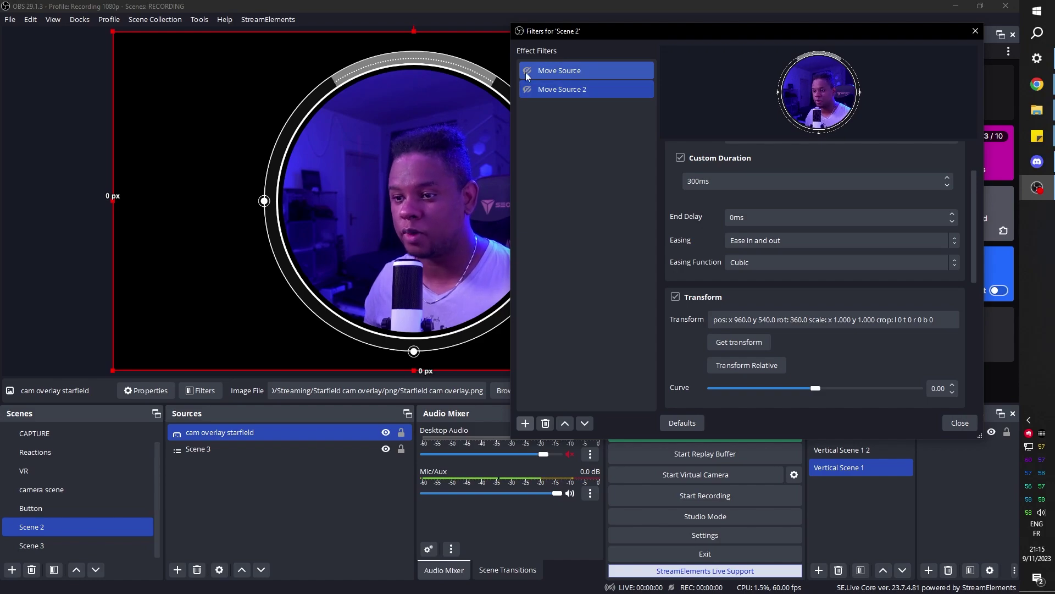
Change Move Source's custom duration to 3000ms and enable it to preview the slower spin
{"action": "left_click_drag", "start_coordinate": [579, 35], "coordinate": [879, 45]}
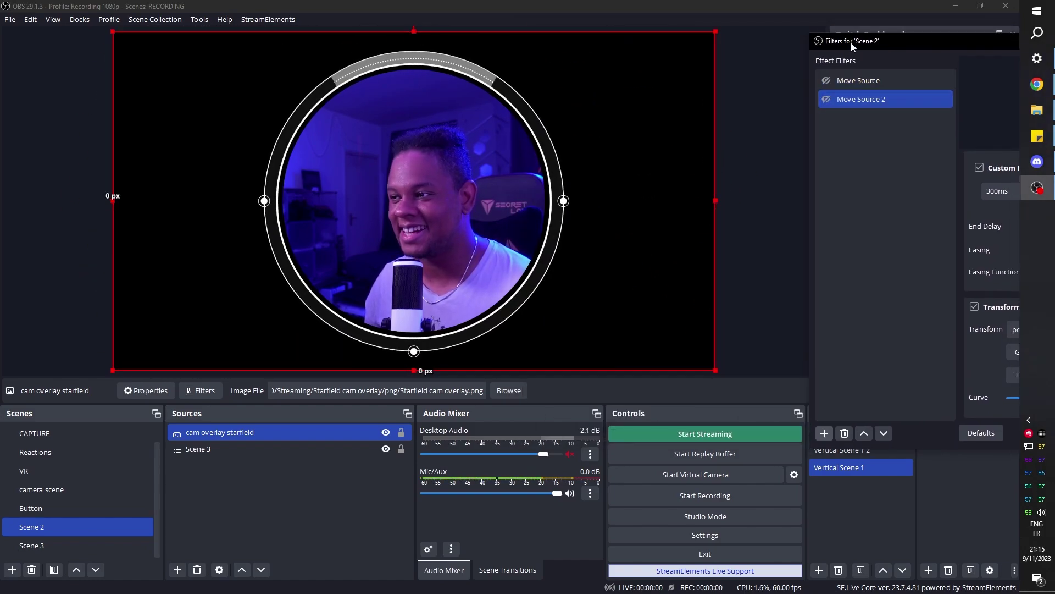
{"action": "left_click_drag", "start_coordinate": [826, 40], "coordinate": [574, 44]}
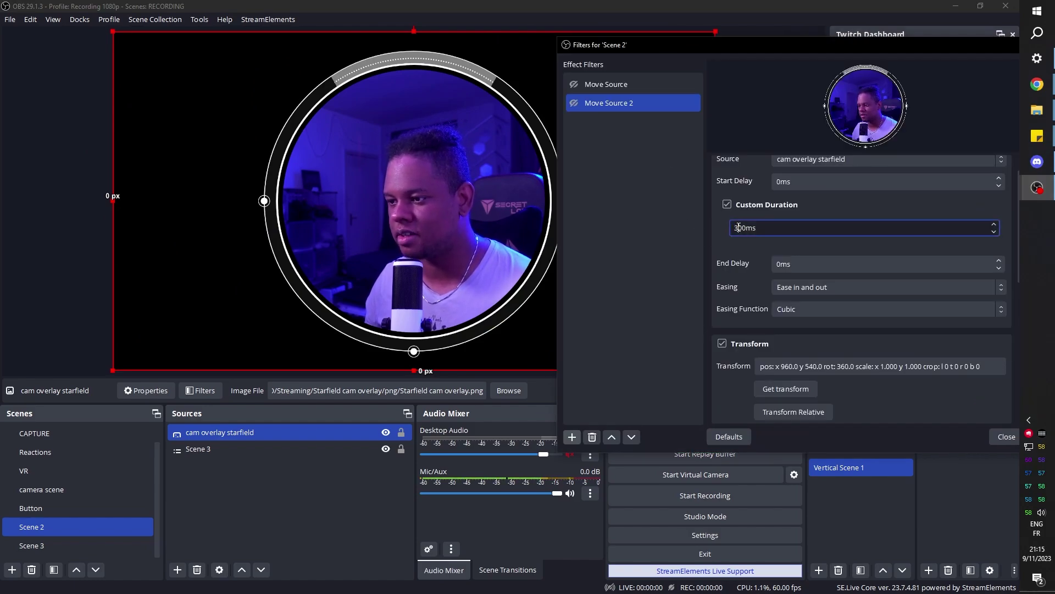
{"action": "left_click", "coordinate": [623, 83]}
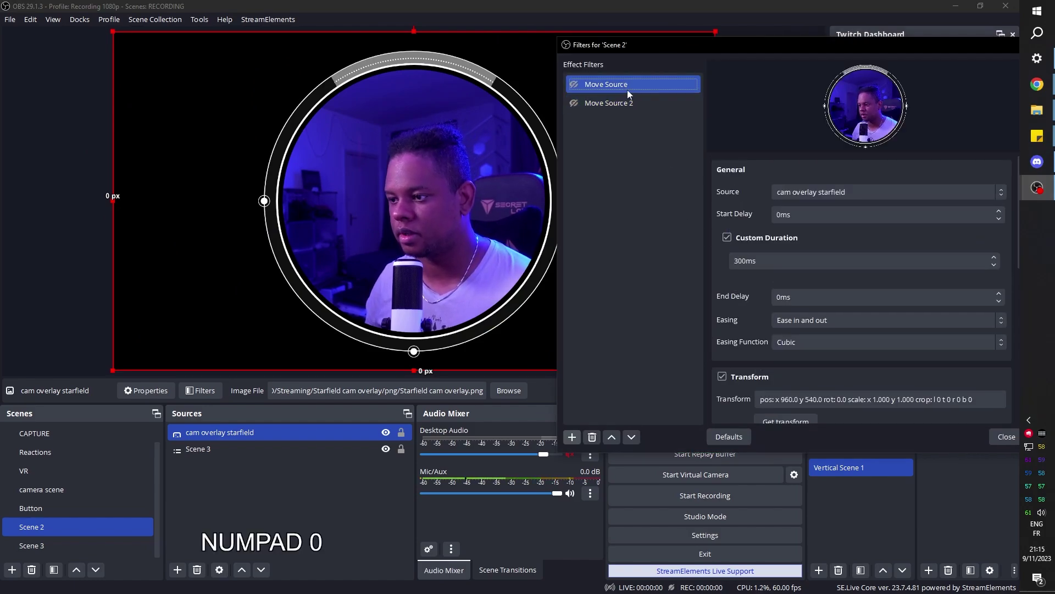
{"action": "type", "text": "0"}
{"action": "left_click", "coordinate": [574, 86]}
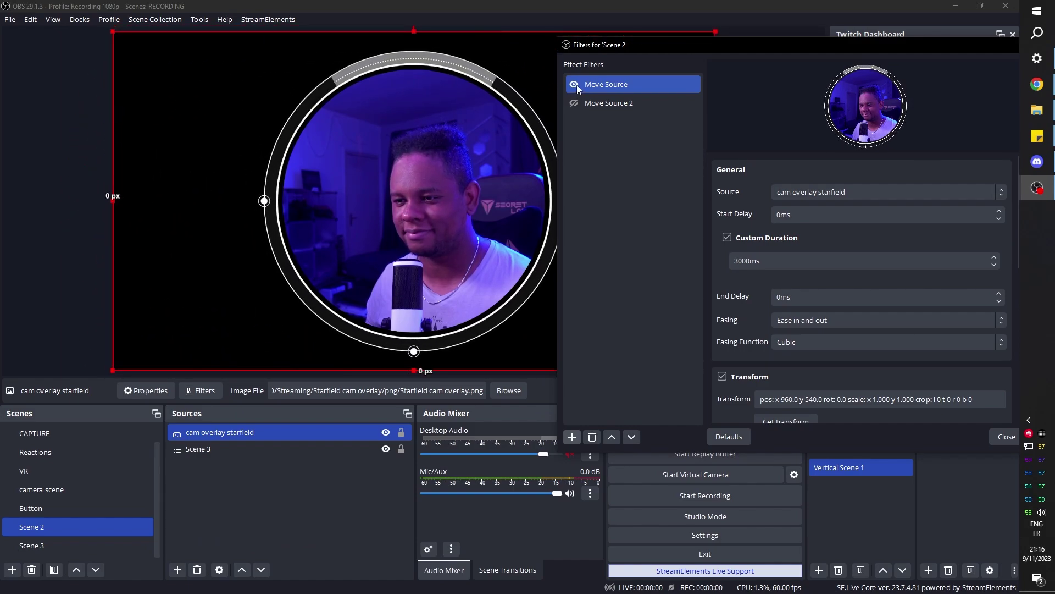
Toggle Move Source 2 on and off, then retrigger the Move Source spin
{"action": "left_click", "coordinate": [657, 103], "text": "shift"}
{"action": "left_click", "coordinate": [644, 102]}
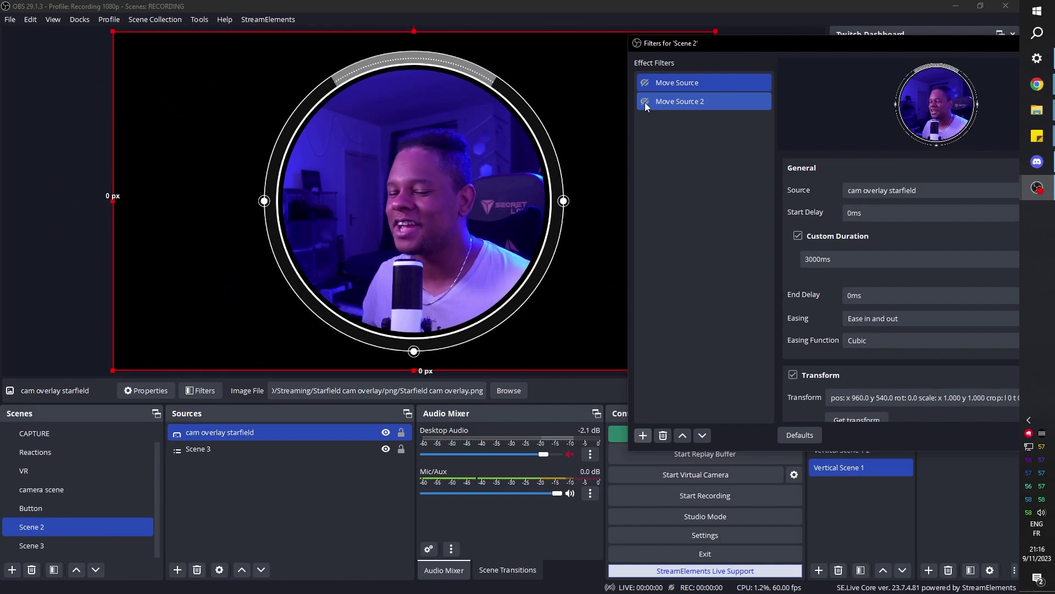
{"action": "left_click", "coordinate": [645, 102]}
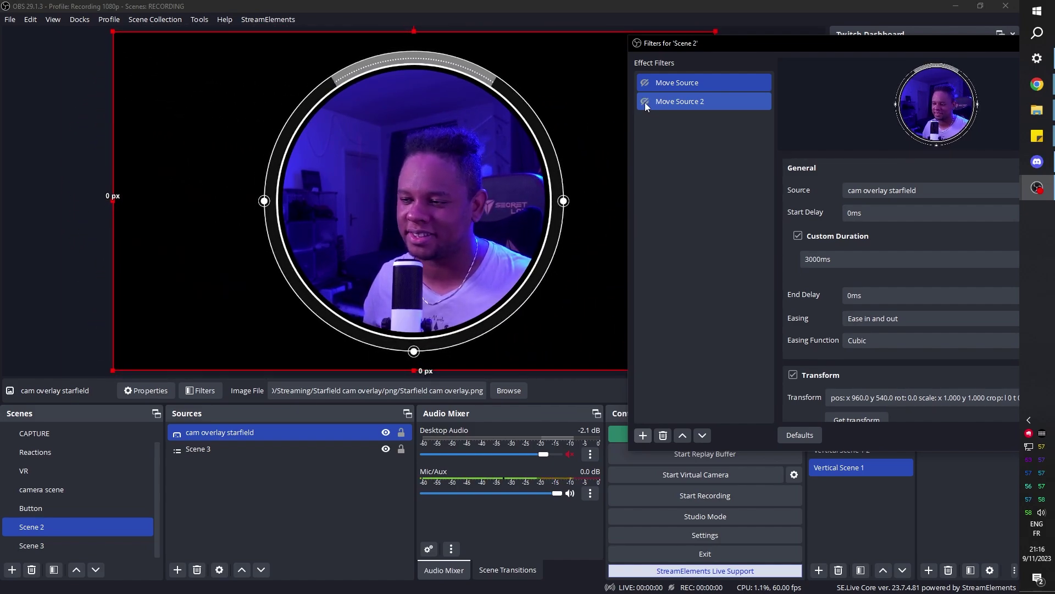
{"action": "left_click", "coordinate": [645, 84]}
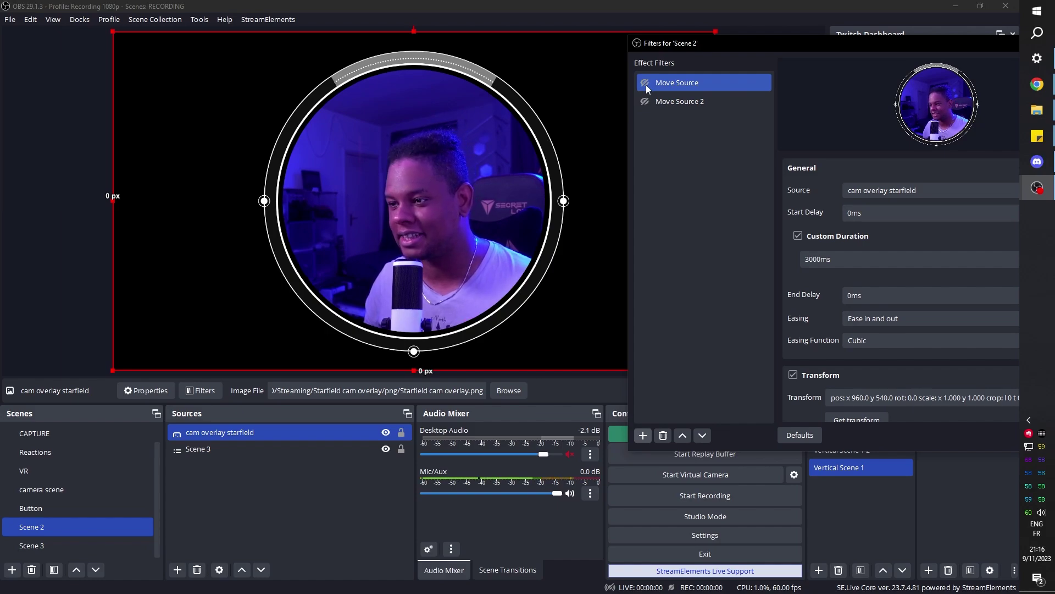
{"action": "left_click", "coordinate": [644, 103]}
Search Photopea's templates by the author's name and open the Starfield type Camera Overlay template
{"action": "left_click", "coordinate": [645, 84]}
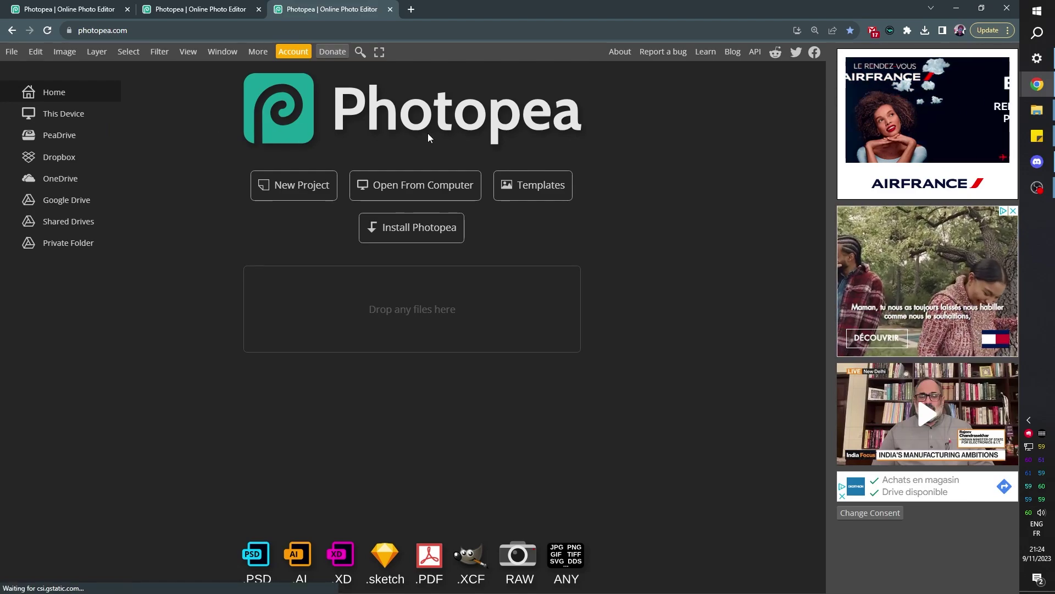
{"action": "left_click", "coordinate": [548, 189]}
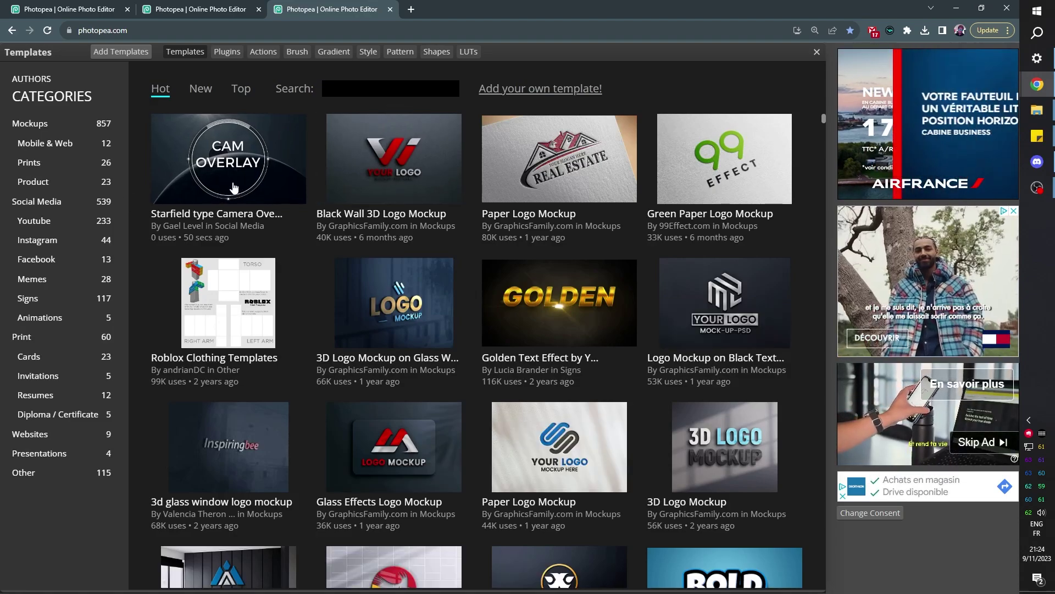
{"action": "type", "text": "gael level"}
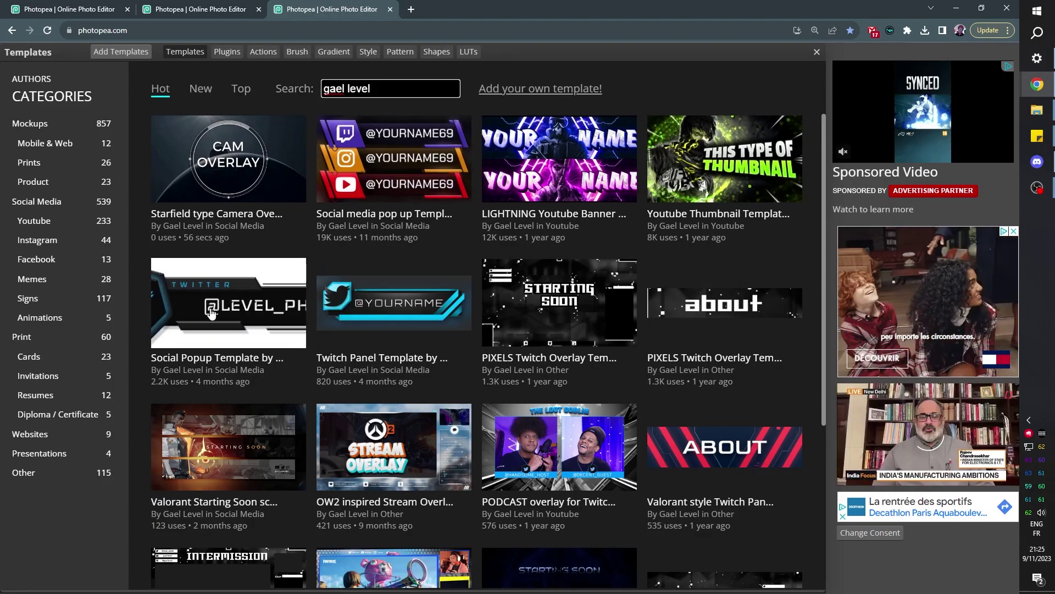
{"action": "scroll", "coordinate": [389, 275], "scroll_direction": "down", "scroll_amount": 2}
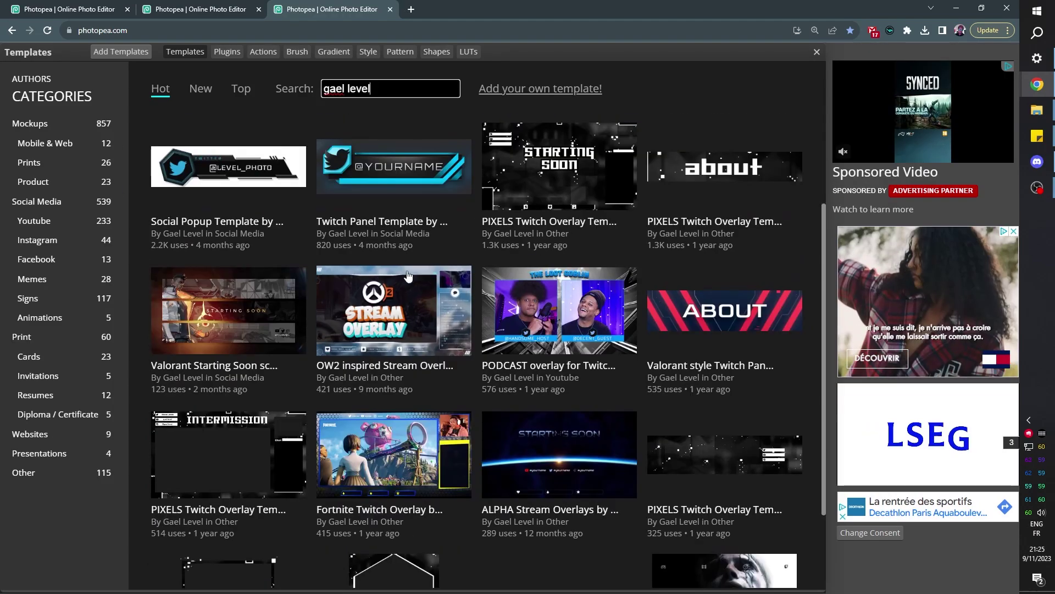
{"action": "scroll", "coordinate": [421, 319], "scroll_direction": "down", "scroll_amount": 2}
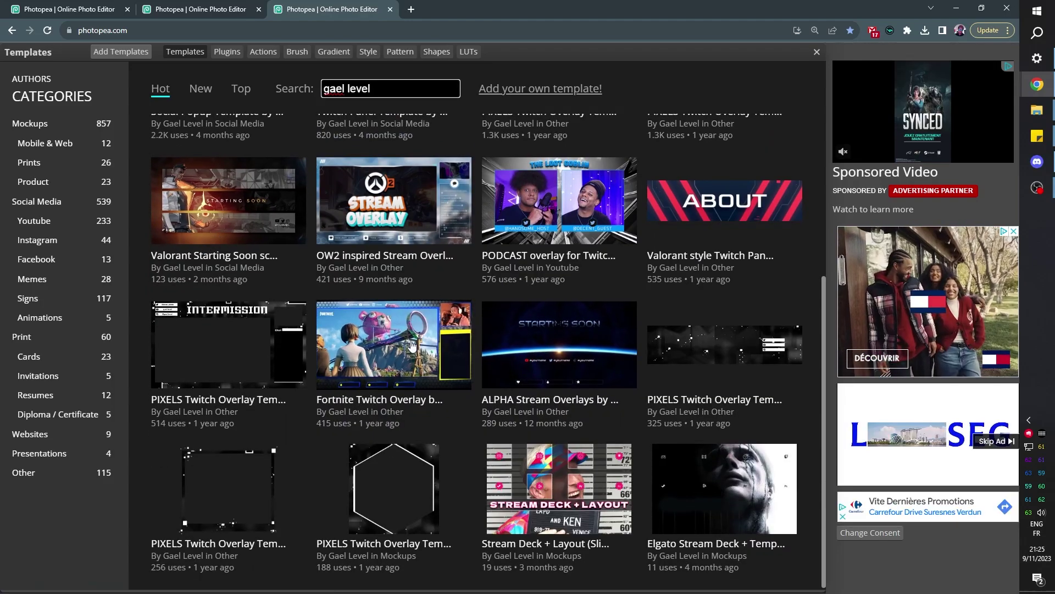
{"action": "scroll", "coordinate": [264, 253], "scroll_direction": "up", "scroll_amount": 4}
{"action": "left_click", "coordinate": [239, 180]}
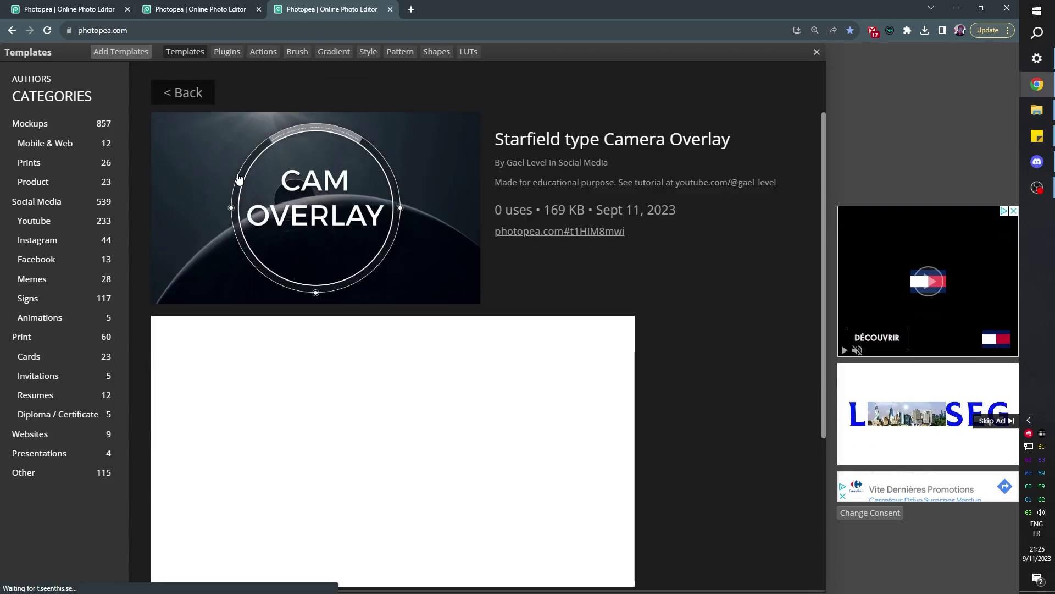
Open the template as a document and hide the CAM OVERLAY title and Layer 1 copy photo
{"action": "left_click", "coordinate": [518, 231]}
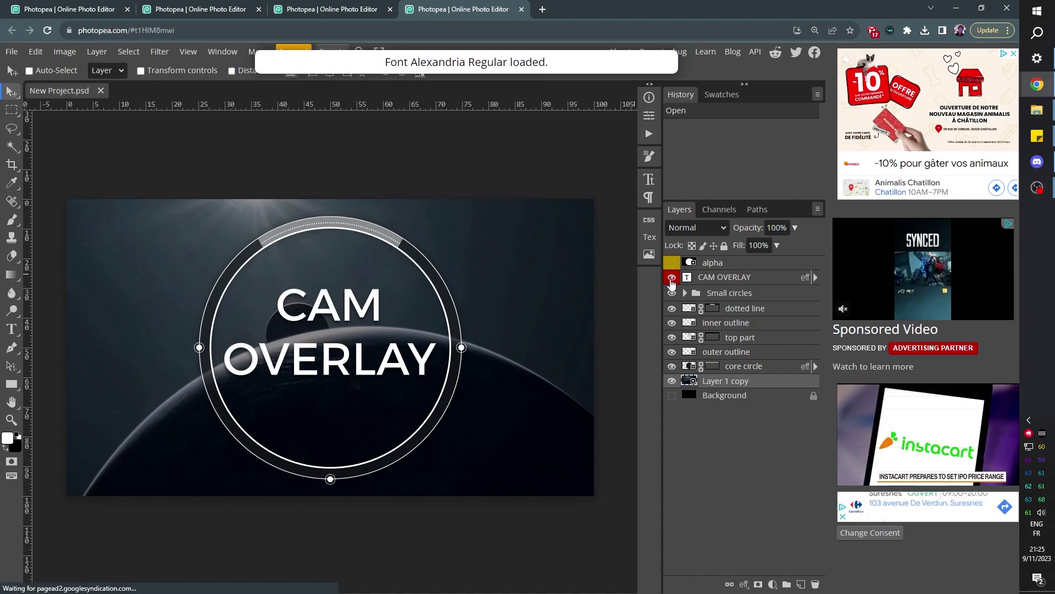
{"action": "left_click", "coordinate": [672, 277]}
{"action": "left_click", "coordinate": [672, 380]}
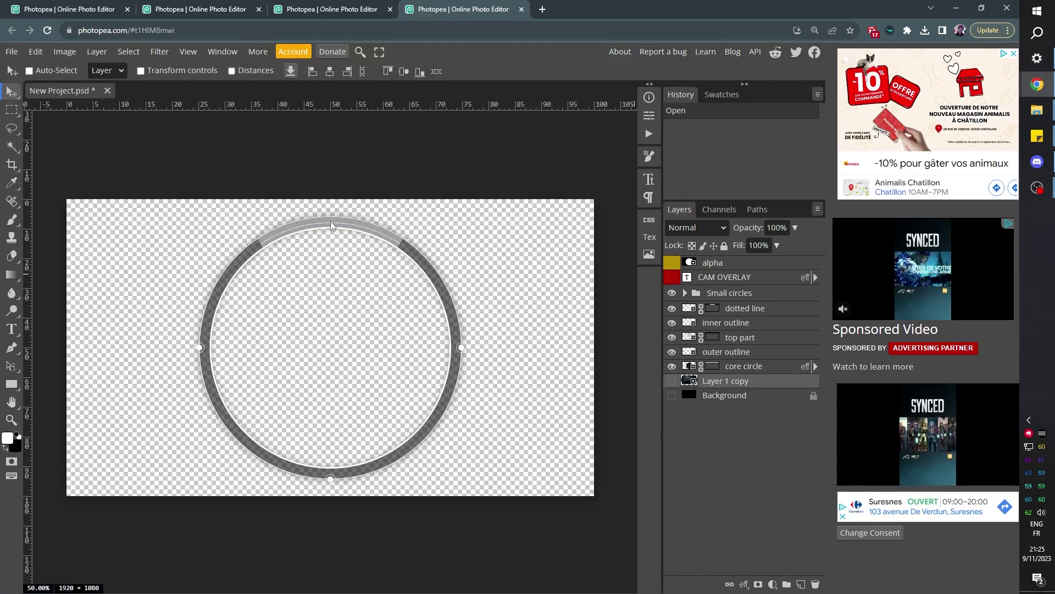
{"action": "left_click", "coordinate": [12, 53]}
{"action": "mouse_move", "coordinate": [54, 223]}
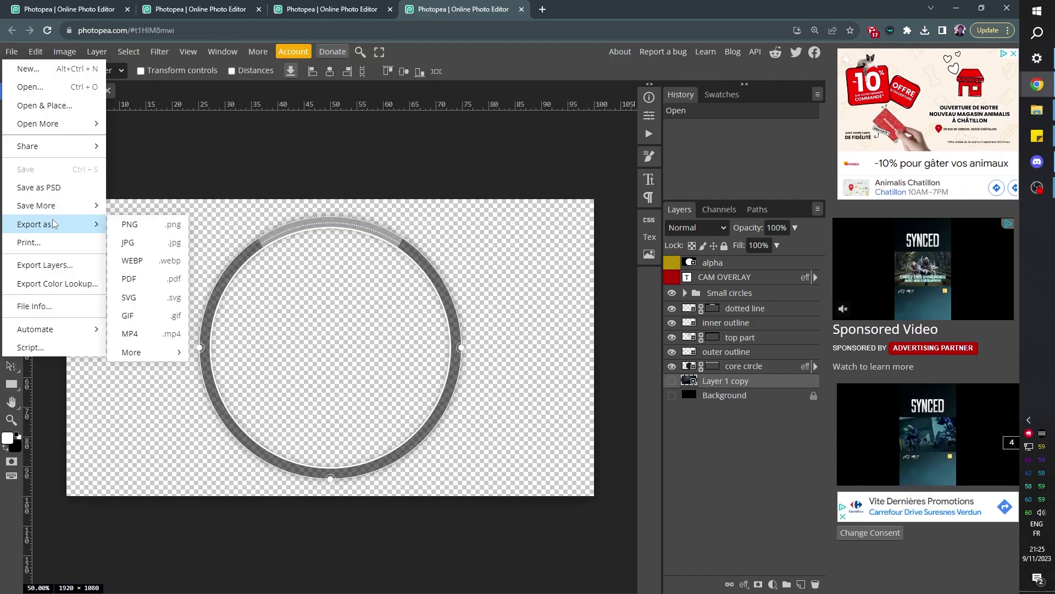
{"action": "left_click", "coordinate": [696, 418]}
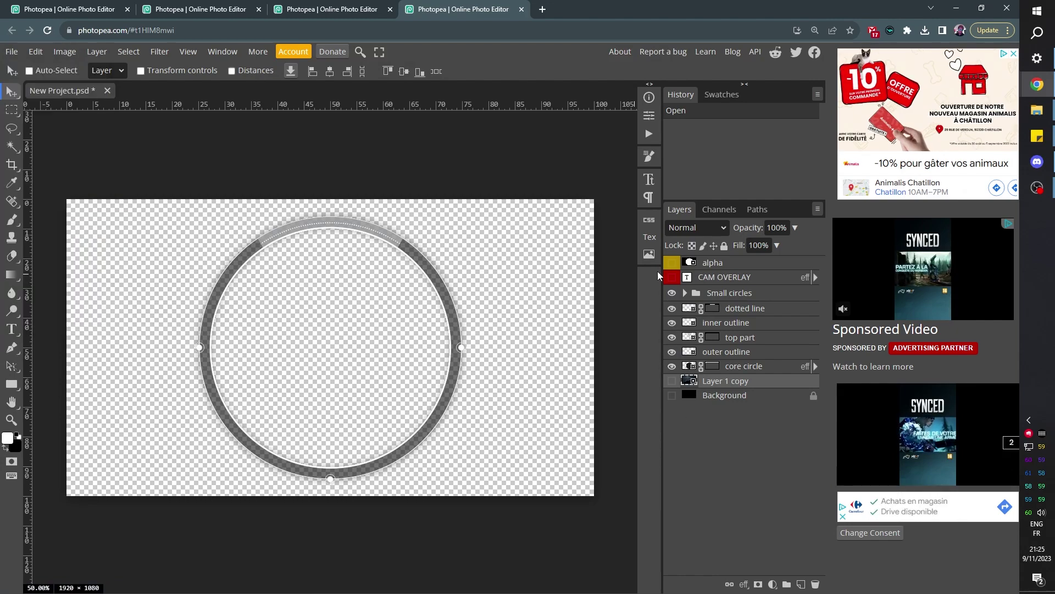
Reveal the white-circle alpha mask layer and bring up the File > Export as formats
{"action": "left_click", "coordinate": [672, 263]}
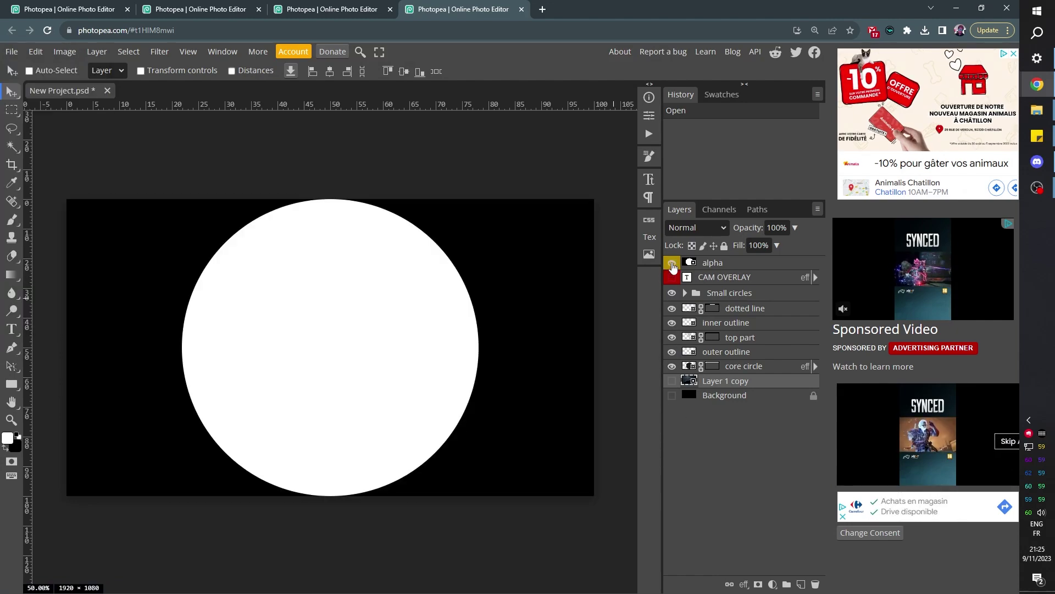
{"action": "left_click", "coordinate": [10, 58]}
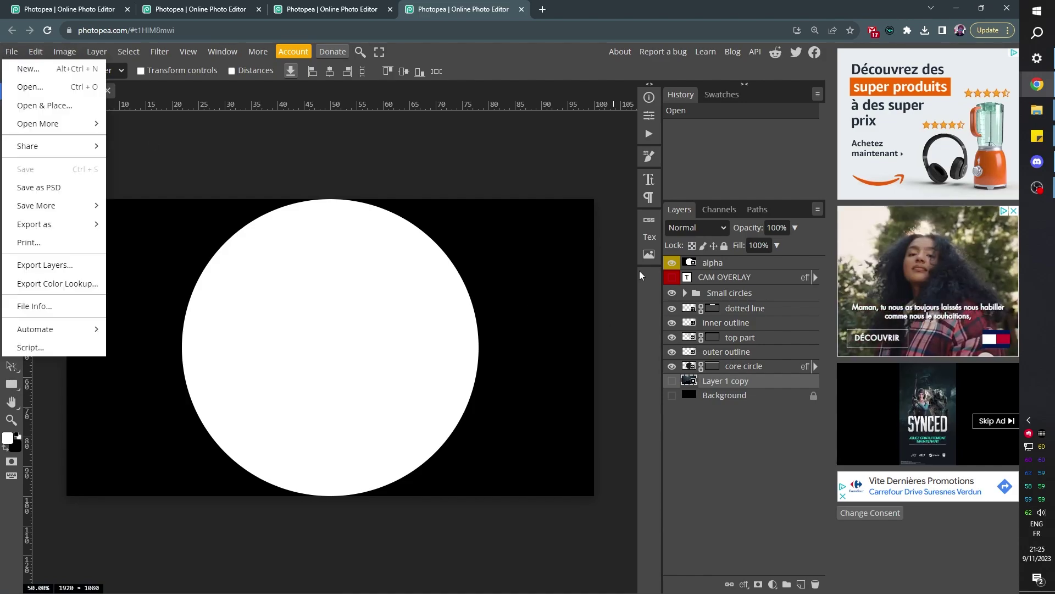
{"action": "left_click", "coordinate": [11, 52]}
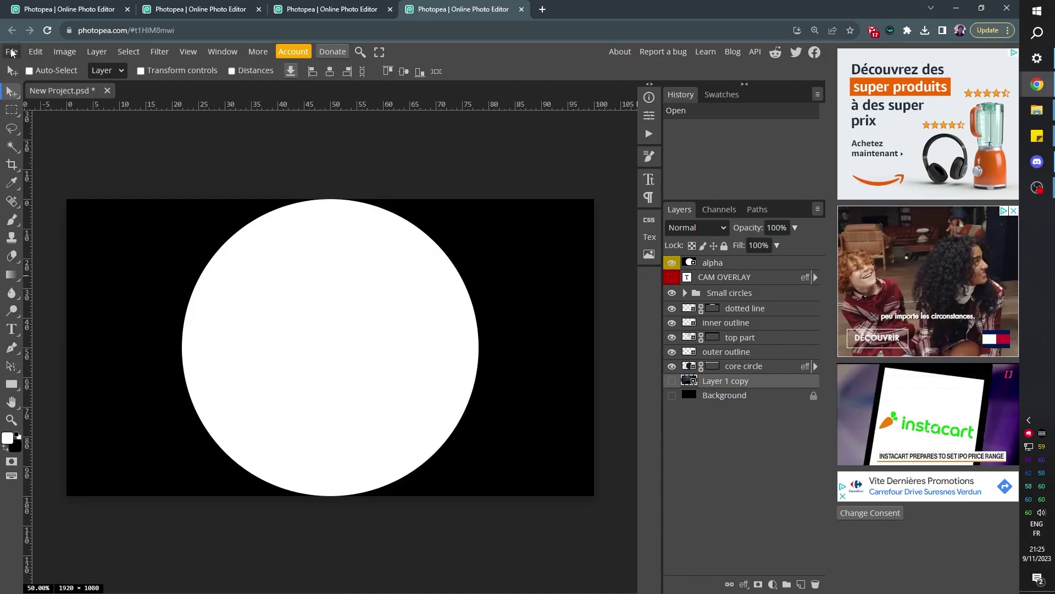
{"action": "left_click", "coordinate": [11, 52]}
{"action": "mouse_move", "coordinate": [65, 224]}
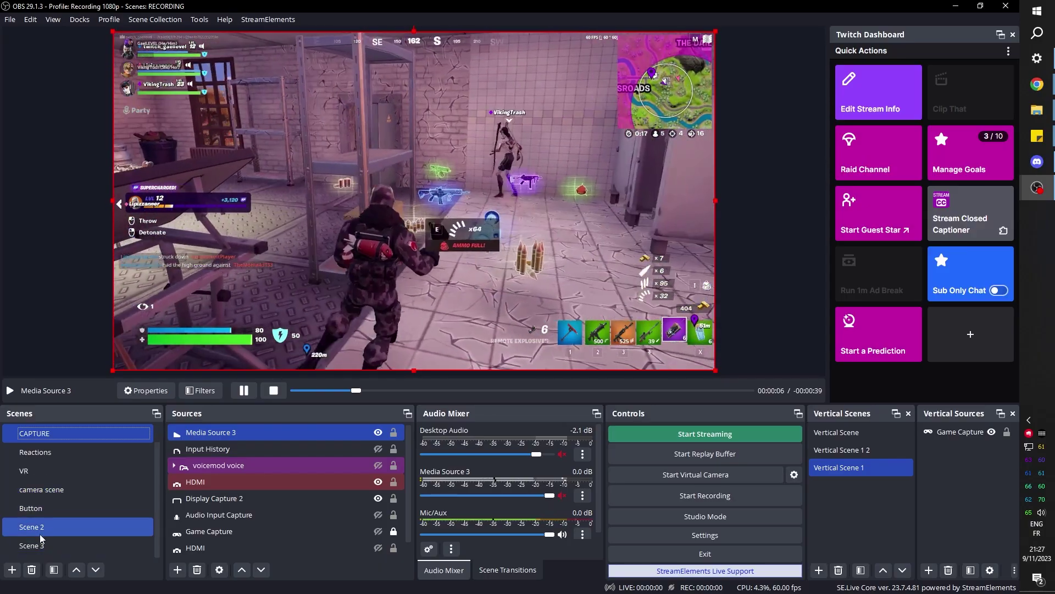
Add the existing Scene 2 as a nested scene source in the CAPTURE scene
{"action": "left_click", "coordinate": [40, 533]}
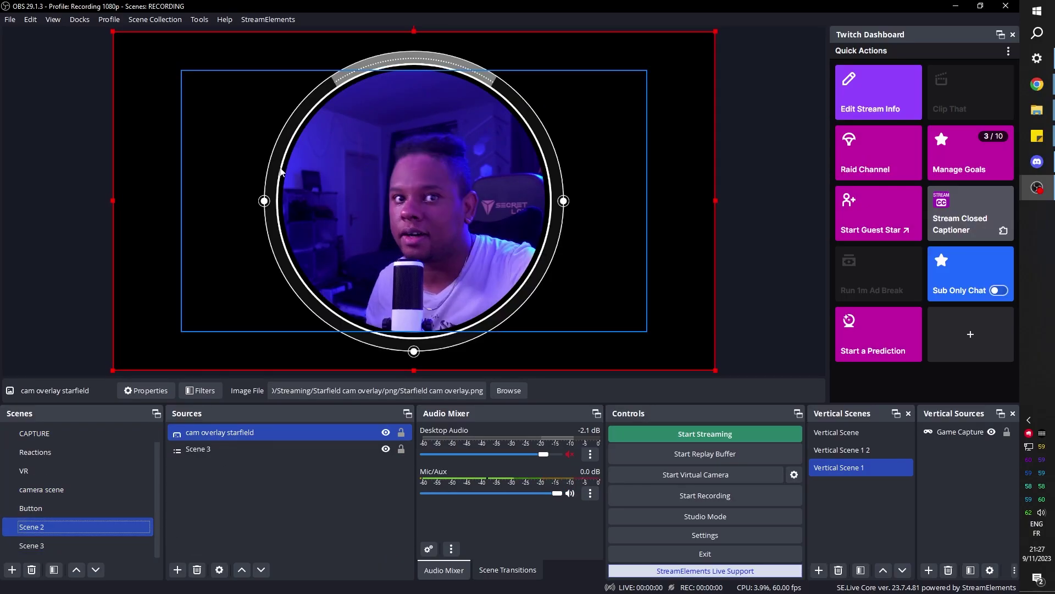
{"action": "scroll", "coordinate": [32, 461], "scroll_direction": "up", "scroll_amount": 1}
{"action": "left_click", "coordinate": [34, 452]}
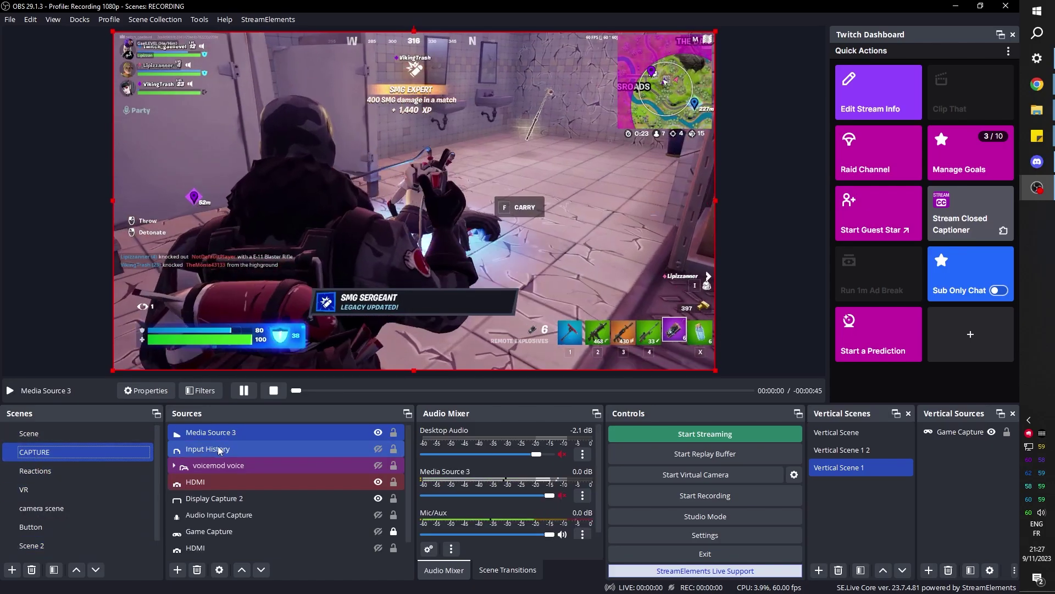
{"action": "left_click", "coordinate": [177, 569]}
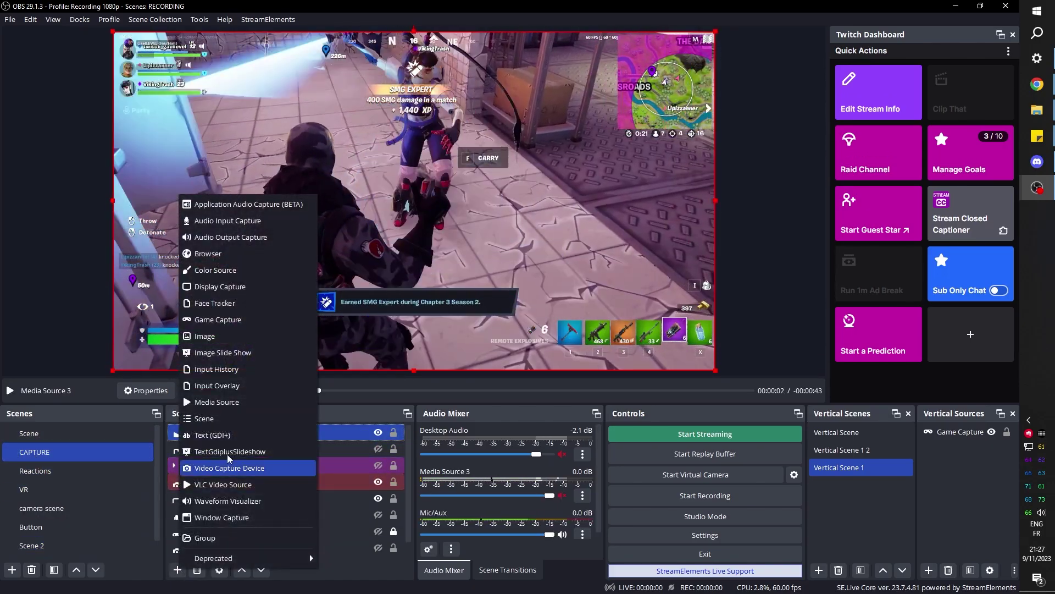
{"action": "left_click", "coordinate": [225, 420]}
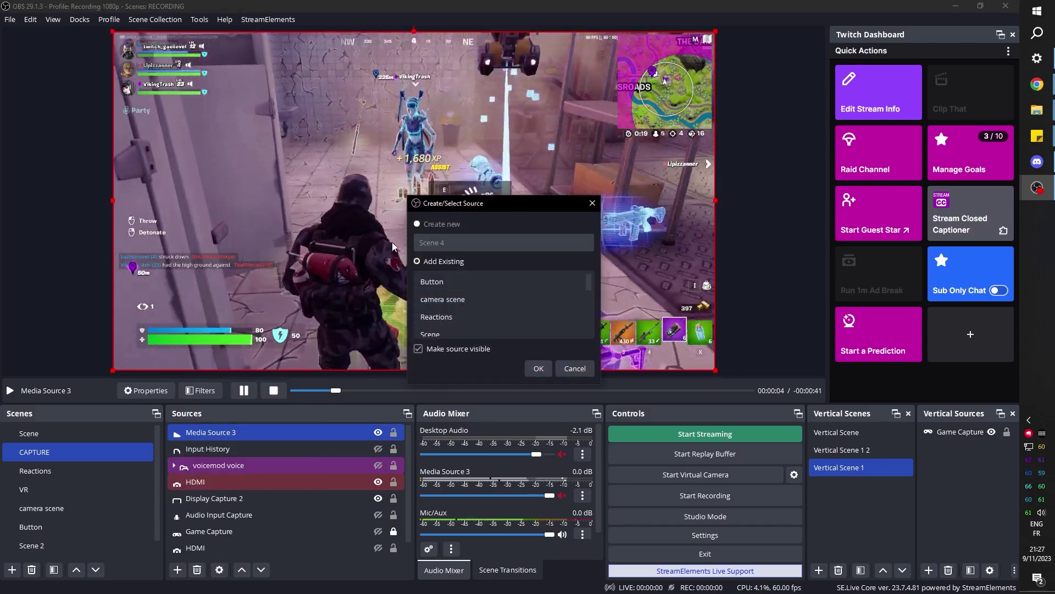
{"action": "scroll", "coordinate": [461, 302], "scroll_direction": "down", "scroll_amount": 1}
{"action": "left_click", "coordinate": [460, 301]}
{"action": "left_click", "coordinate": [538, 369]}
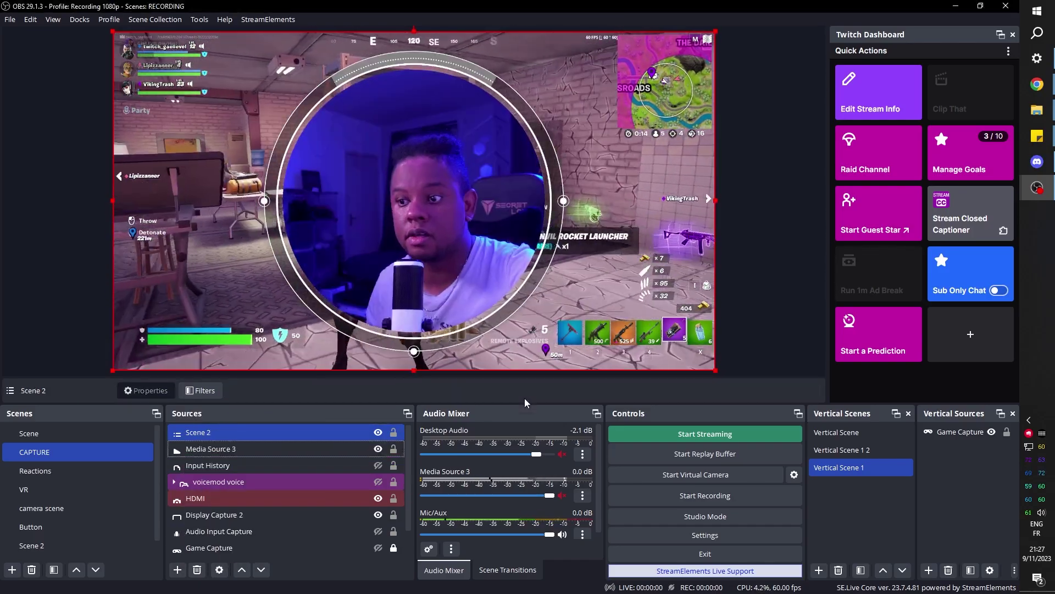
Shrink the nested webcam circle on the left side and centre it vertically
{"action": "left_click_drag", "start_coordinate": [715, 370], "coordinate": [391, 188]}
{"action": "left_click_drag", "start_coordinate": [220, 112], "coordinate": [184, 203]}
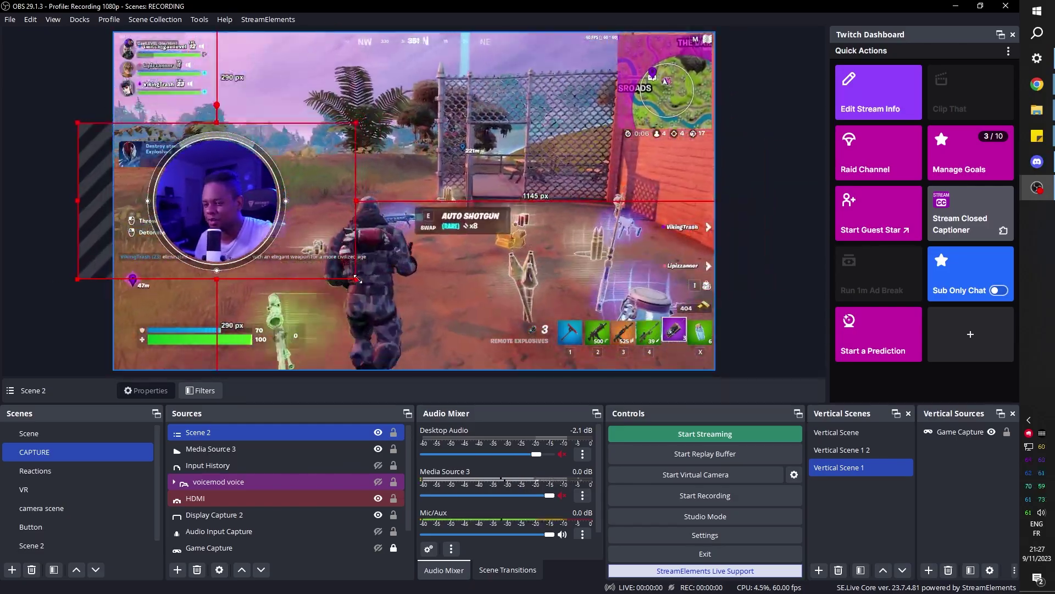
{"action": "left_click_drag", "start_coordinate": [356, 279], "coordinate": [260, 225]}
{"action": "left_click_drag", "start_coordinate": [169, 180], "coordinate": [183, 193]}
{"action": "right_click", "coordinate": [183, 194]}
{"action": "mouse_move", "coordinate": [297, 314]}
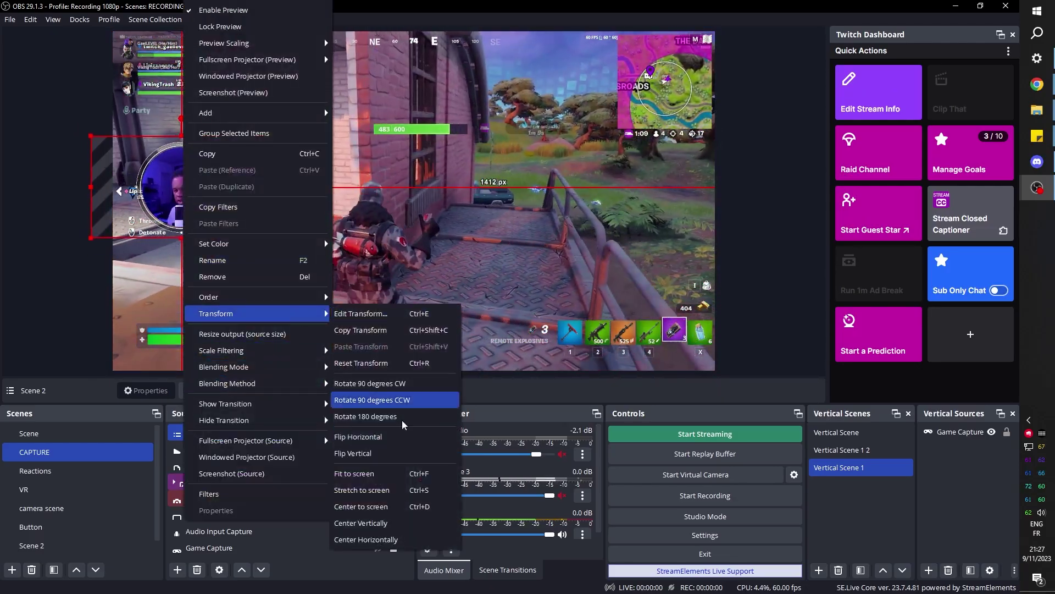
{"action": "left_click", "coordinate": [361, 523]}
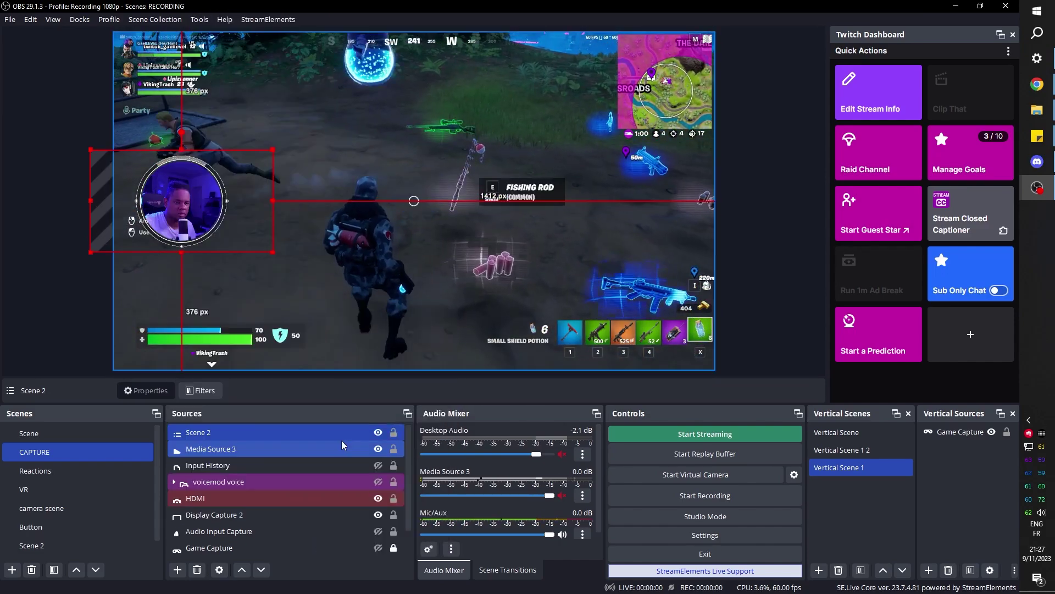
Nudge the webcam circle right, then toggle Move Source 2 on and off in Scene 2's filters
{"action": "left_click_drag", "start_coordinate": [196, 216], "coordinate": [203, 193]}
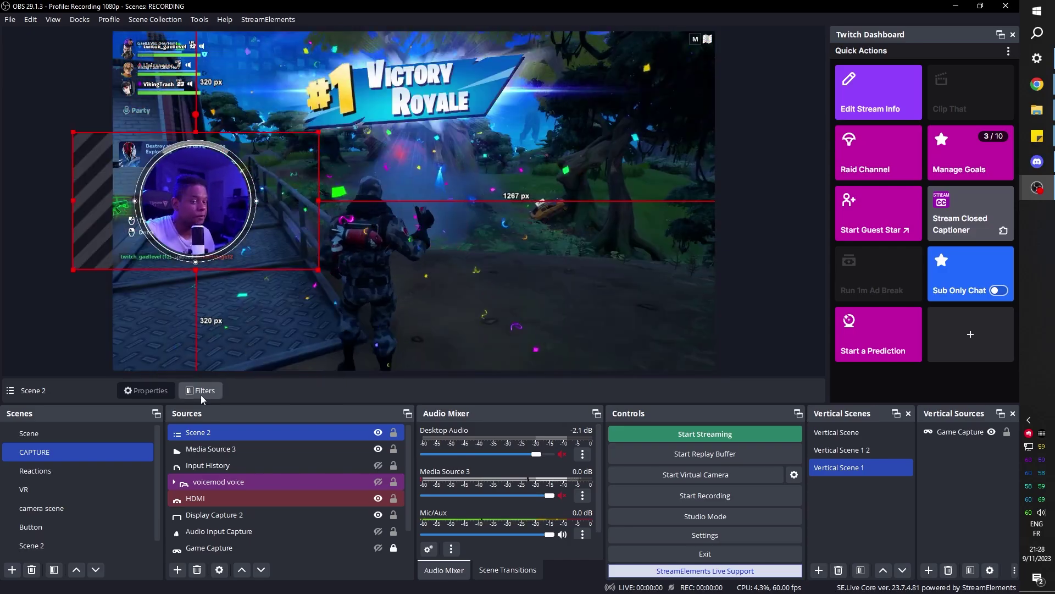
{"action": "left_click", "coordinate": [200, 390]}
{"action": "left_click_drag", "start_coordinate": [335, 168], "coordinate": [679, 111]}
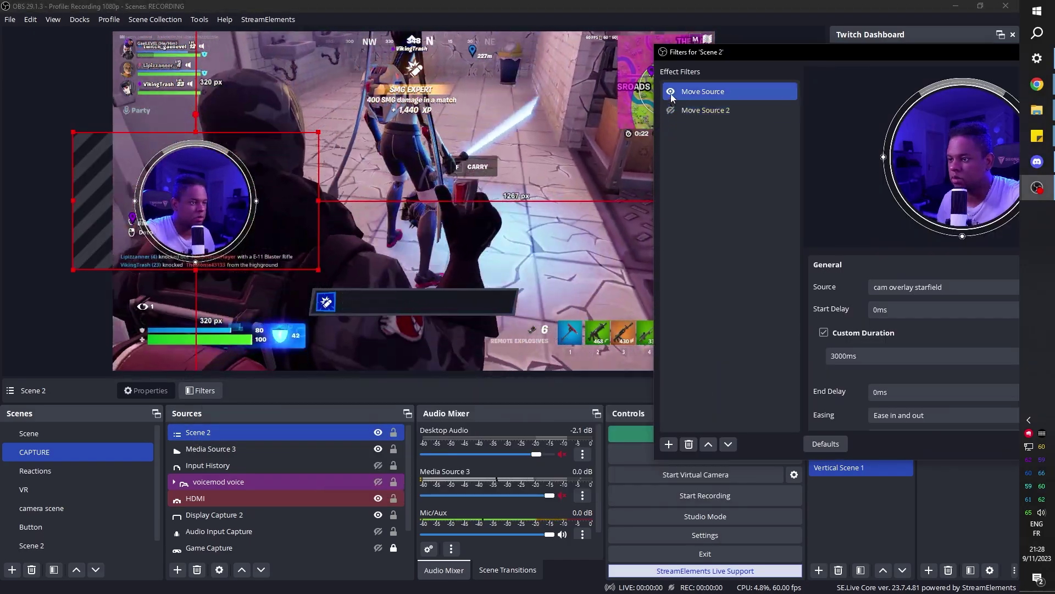
{"action": "left_click", "coordinate": [671, 110]}
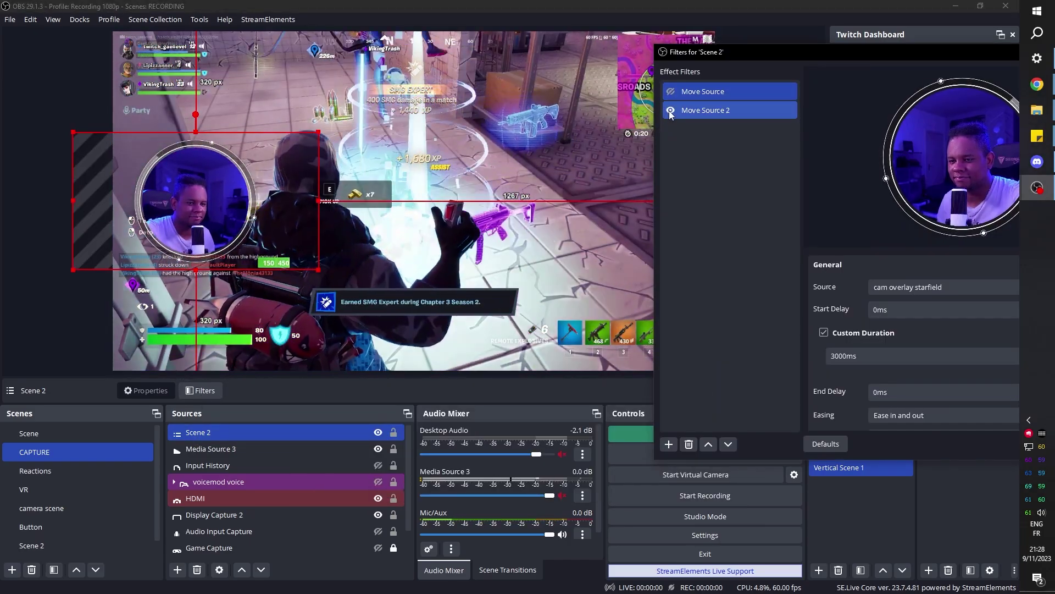
{"action": "left_click", "coordinate": [669, 110]}
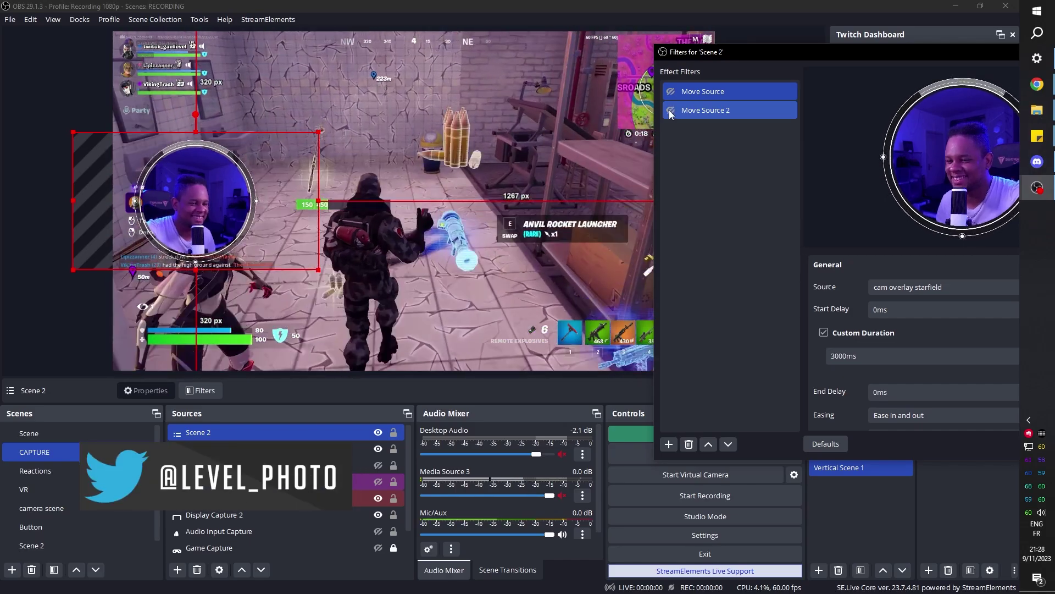